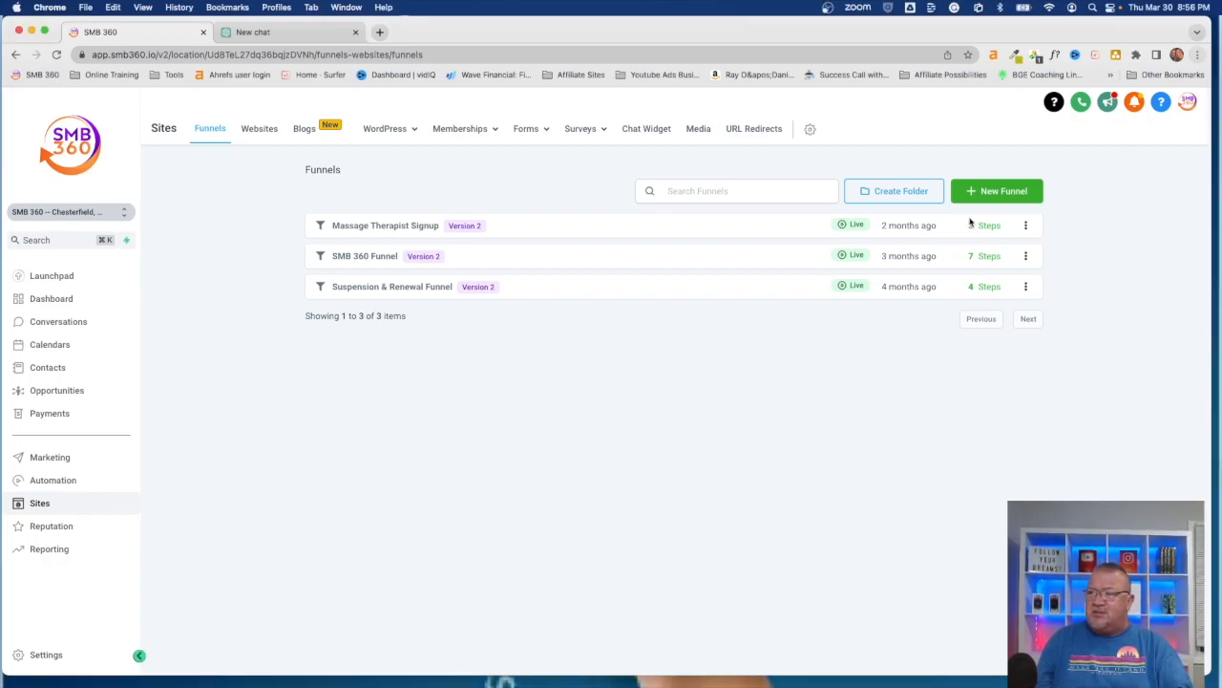
Create a new funnel named Green Drink Sample.
left_click(990, 190)
left_click(654, 201)
type("Gree")
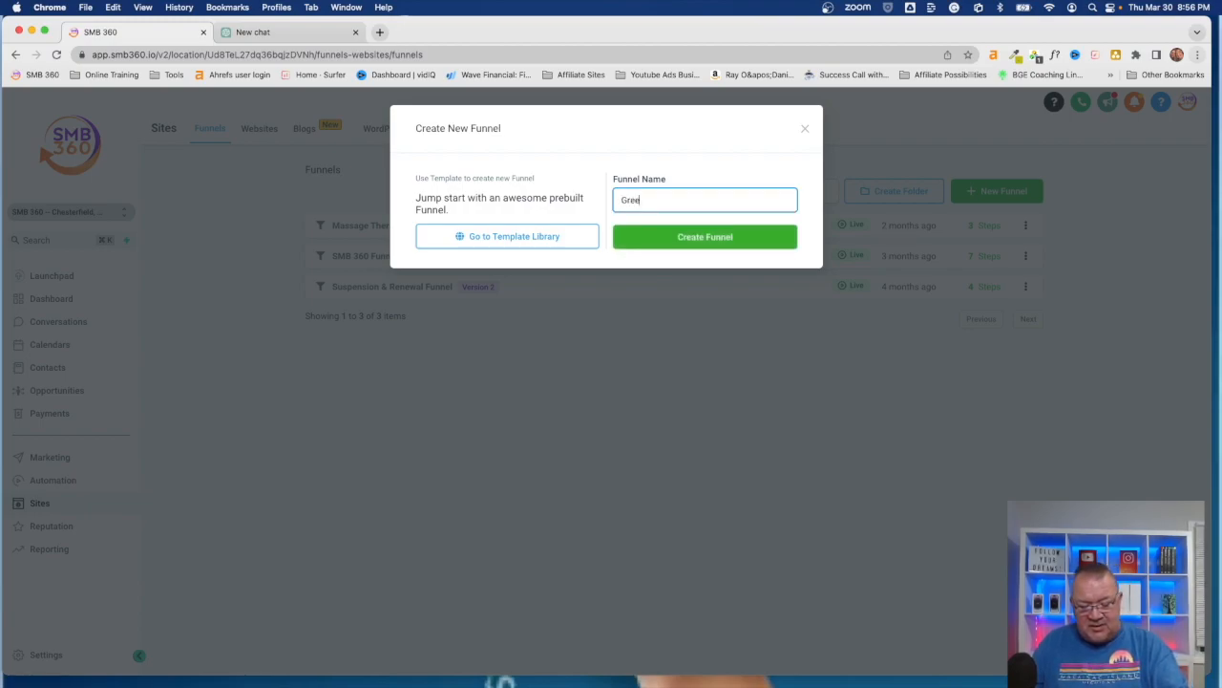
type("n Drink SAmpl")
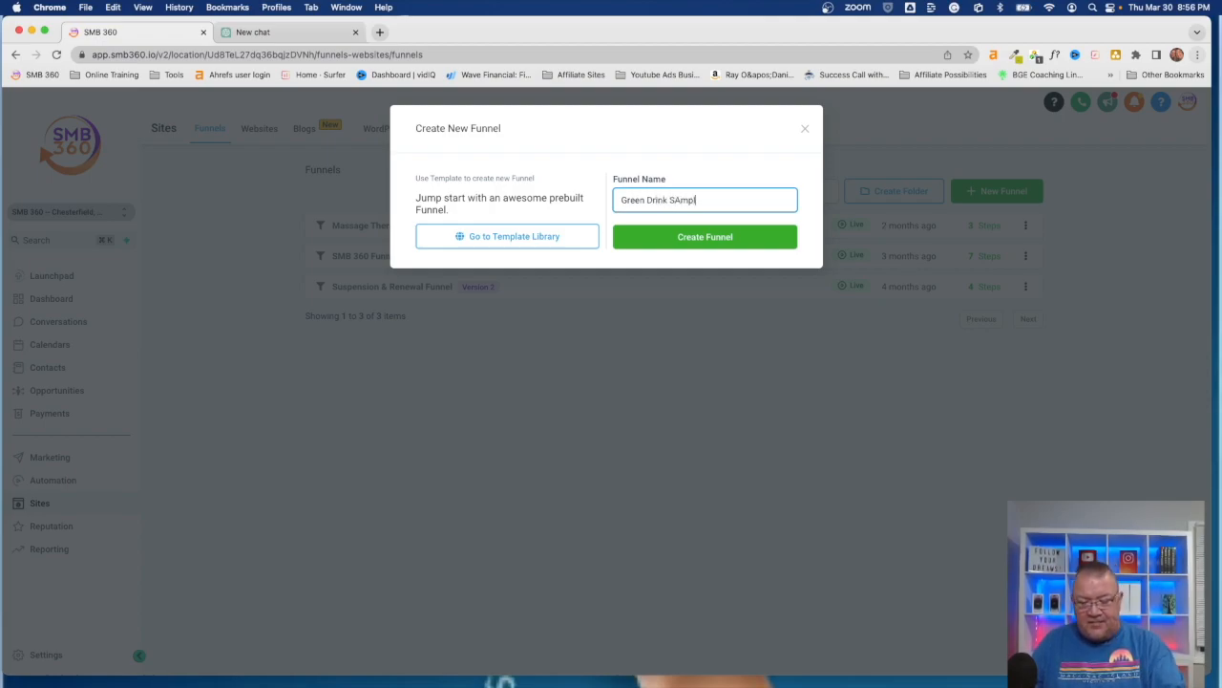
type("e")
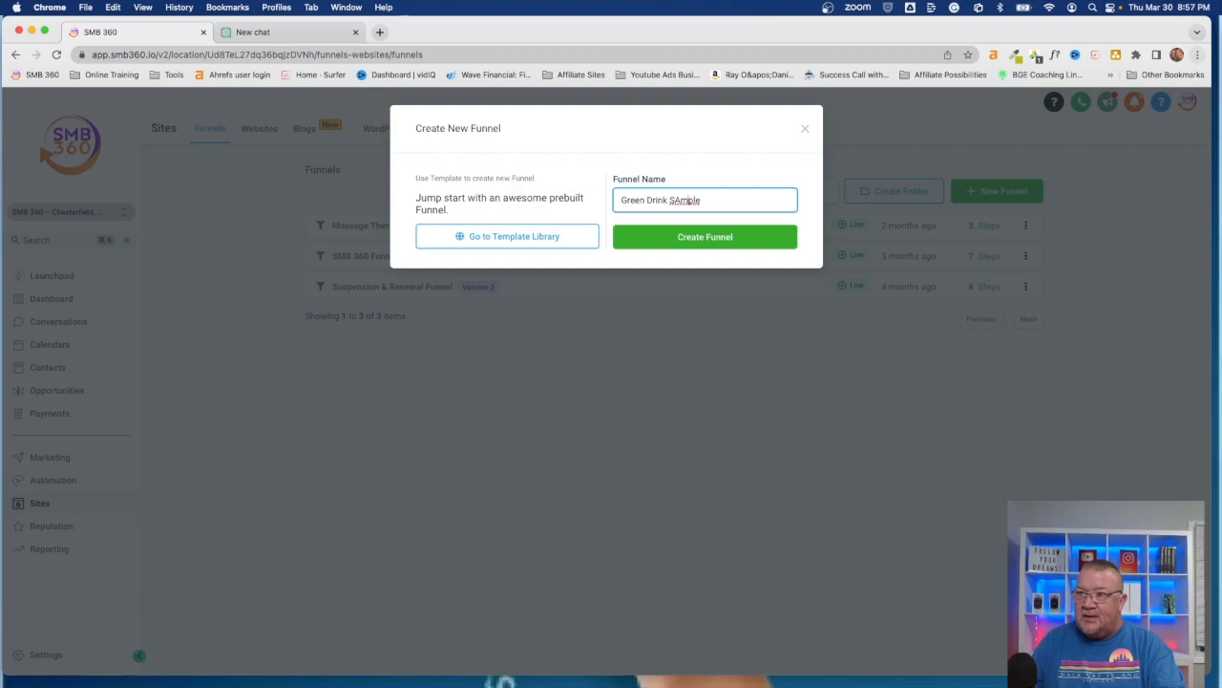
key("BackSpace")
key("BackSpace")
key("BackSpace")
key("BackSpace")
key("BackSpace")
type("ample")
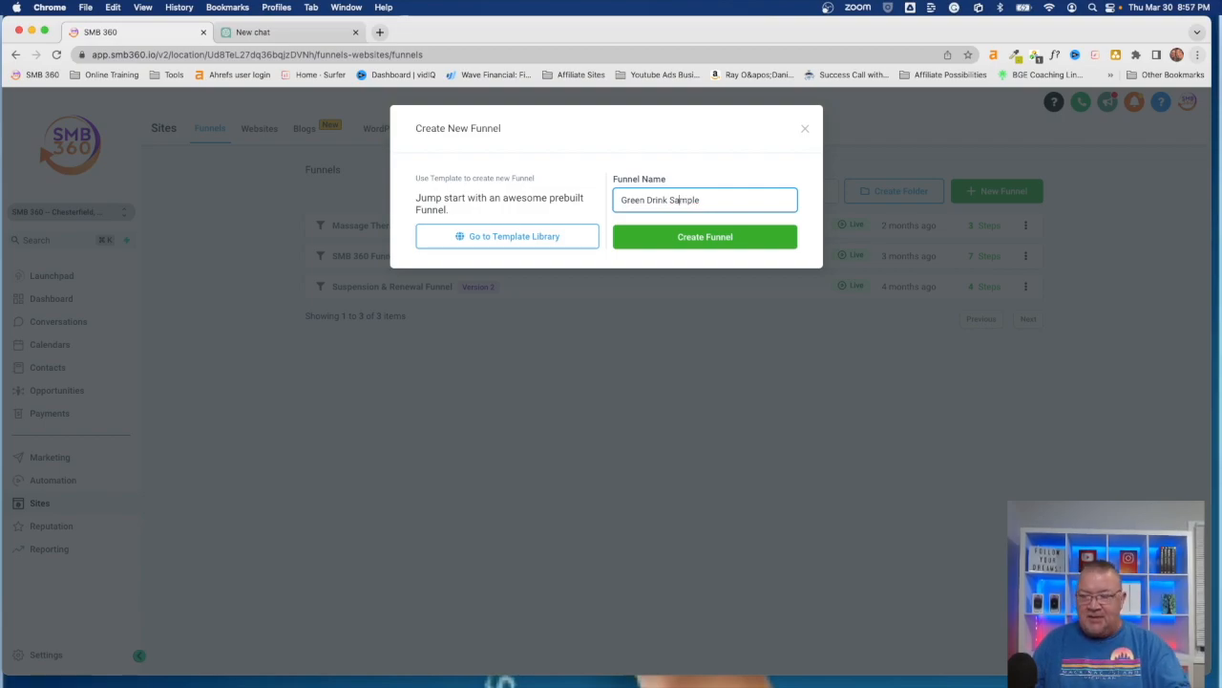
left_click(728, 236)
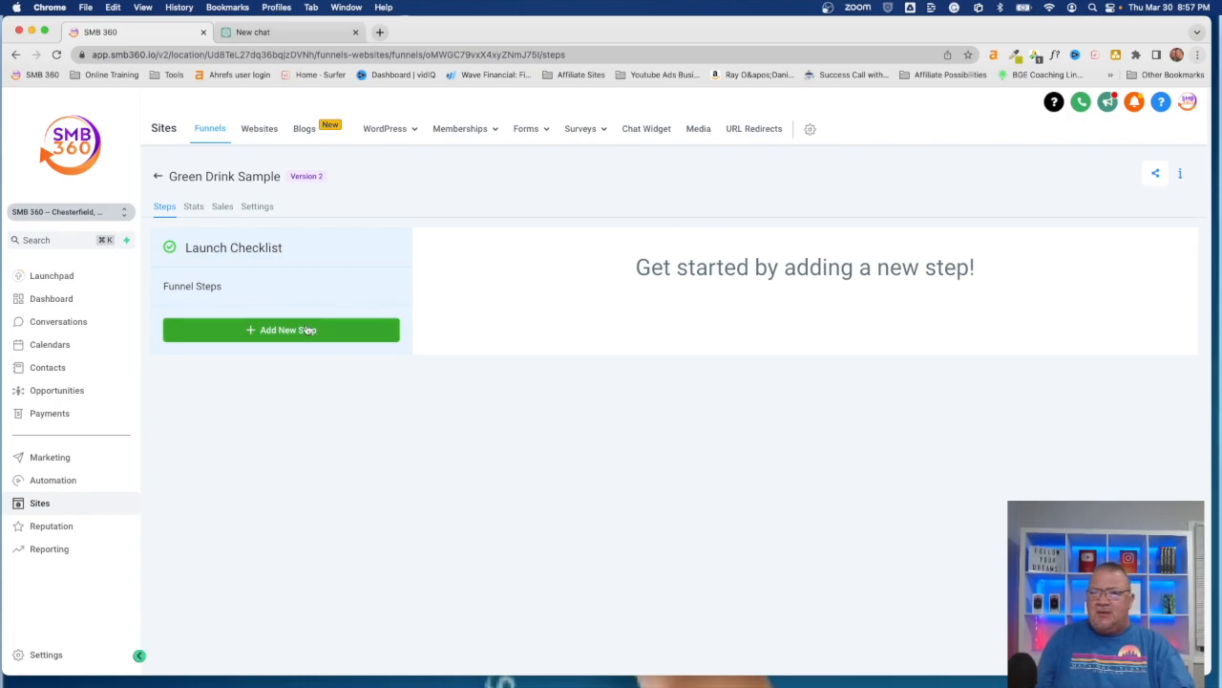
Add a funnel step named Home and create its page from blank.
left_click(277, 330)
left_click(441, 198)
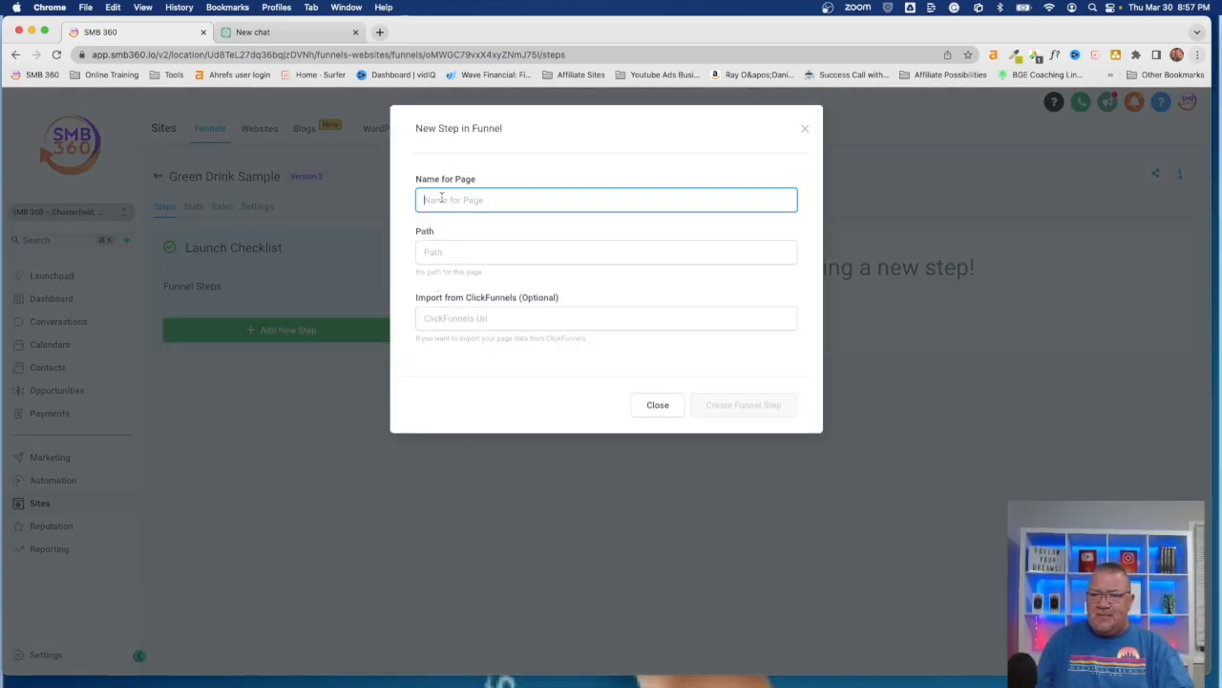
type("Home")
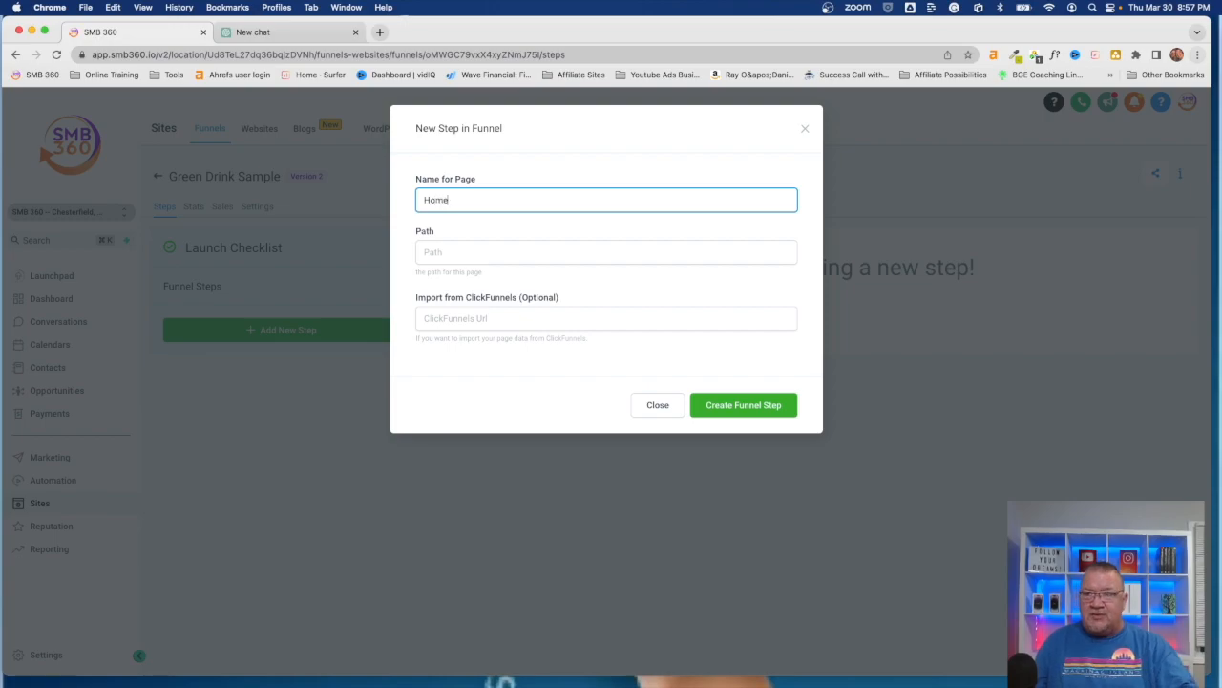
left_click(731, 404)
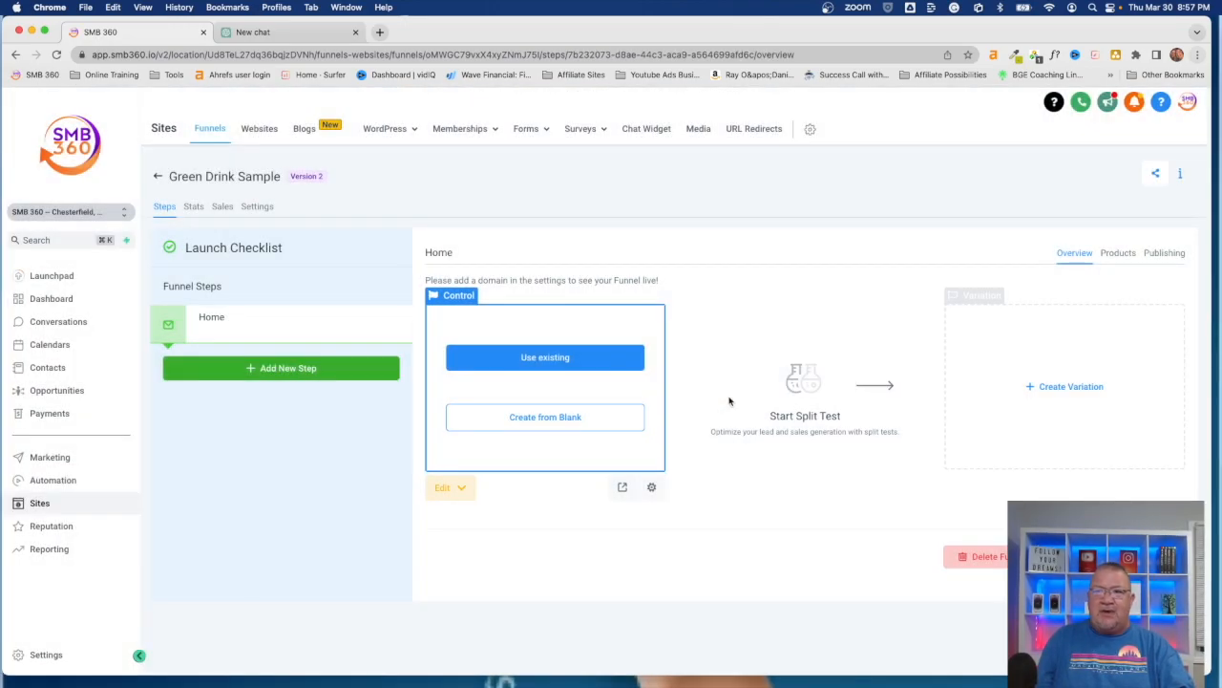
left_click(546, 417)
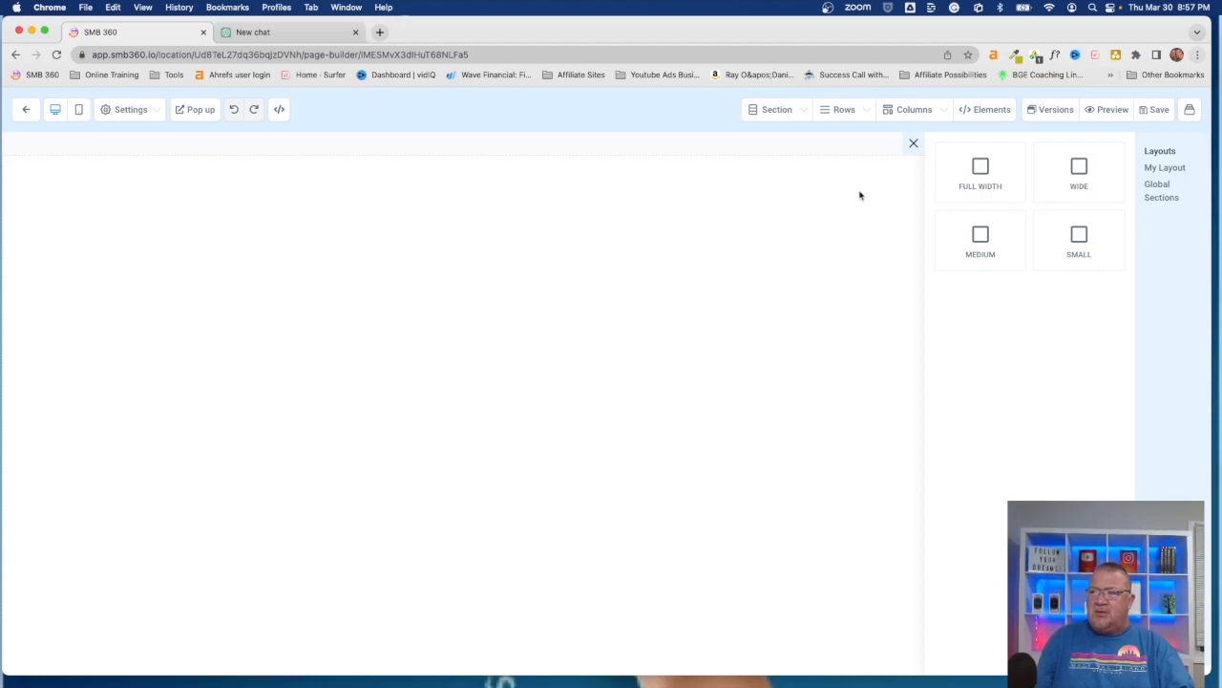
Add a full-width section to the blank page with a one-column row containing a headline element.
left_click(980, 178)
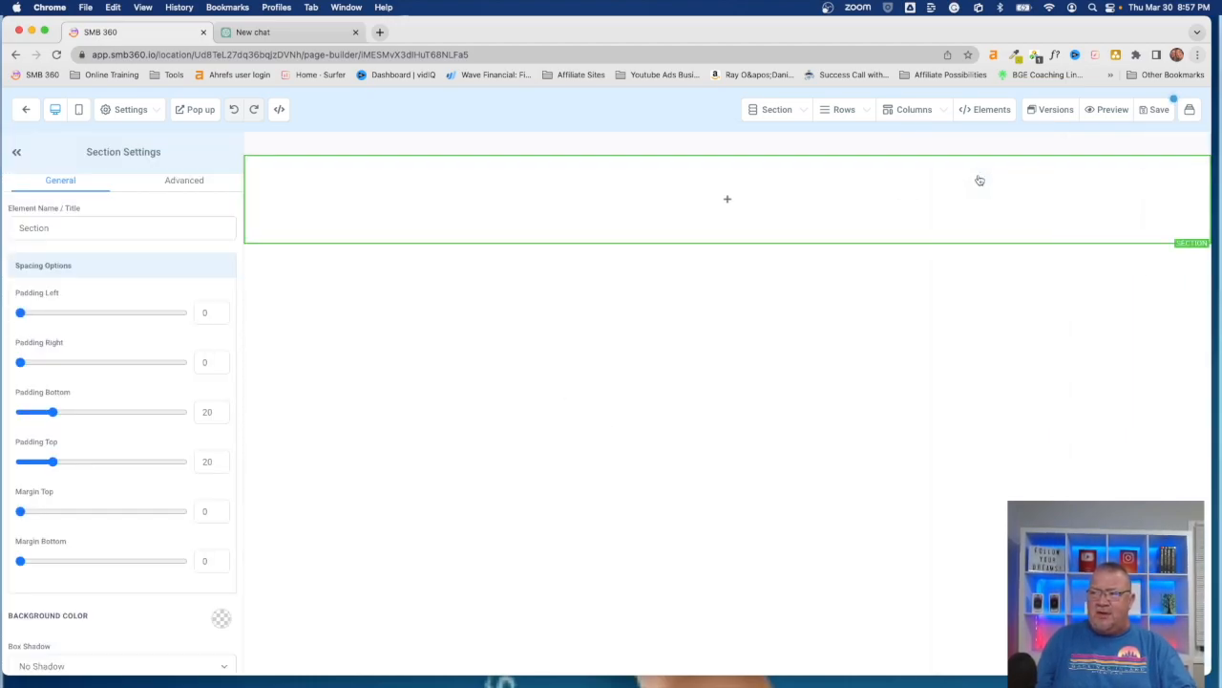
left_click(717, 199)
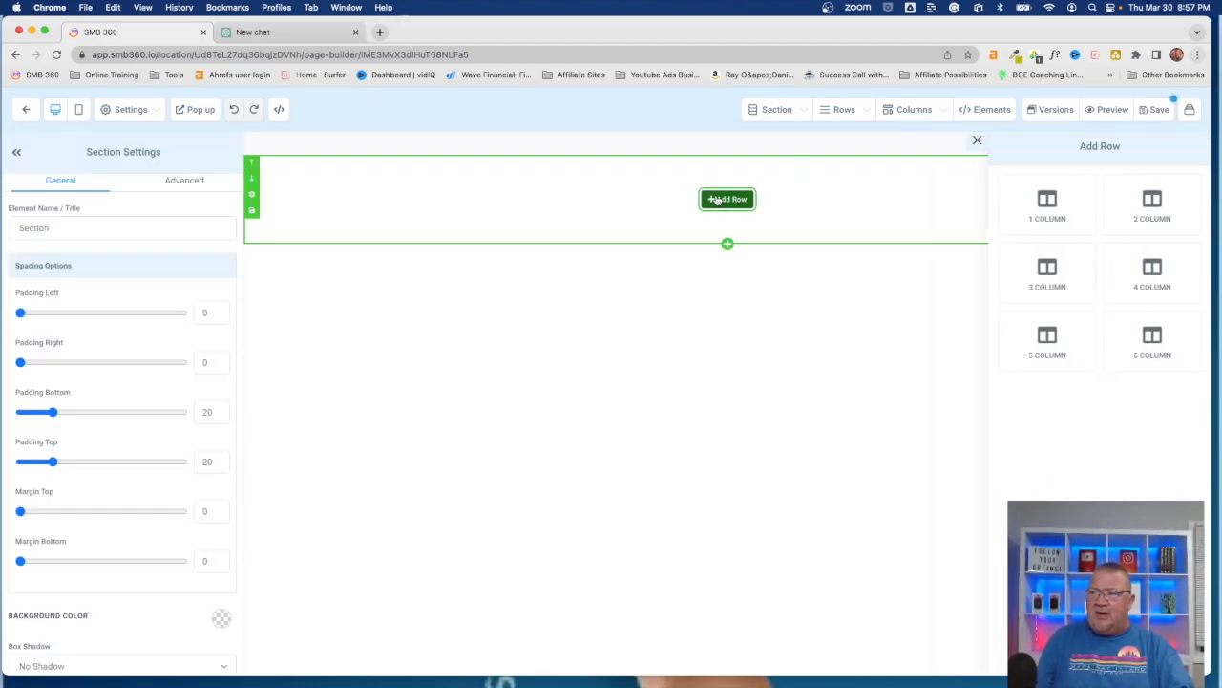
left_click(1039, 206)
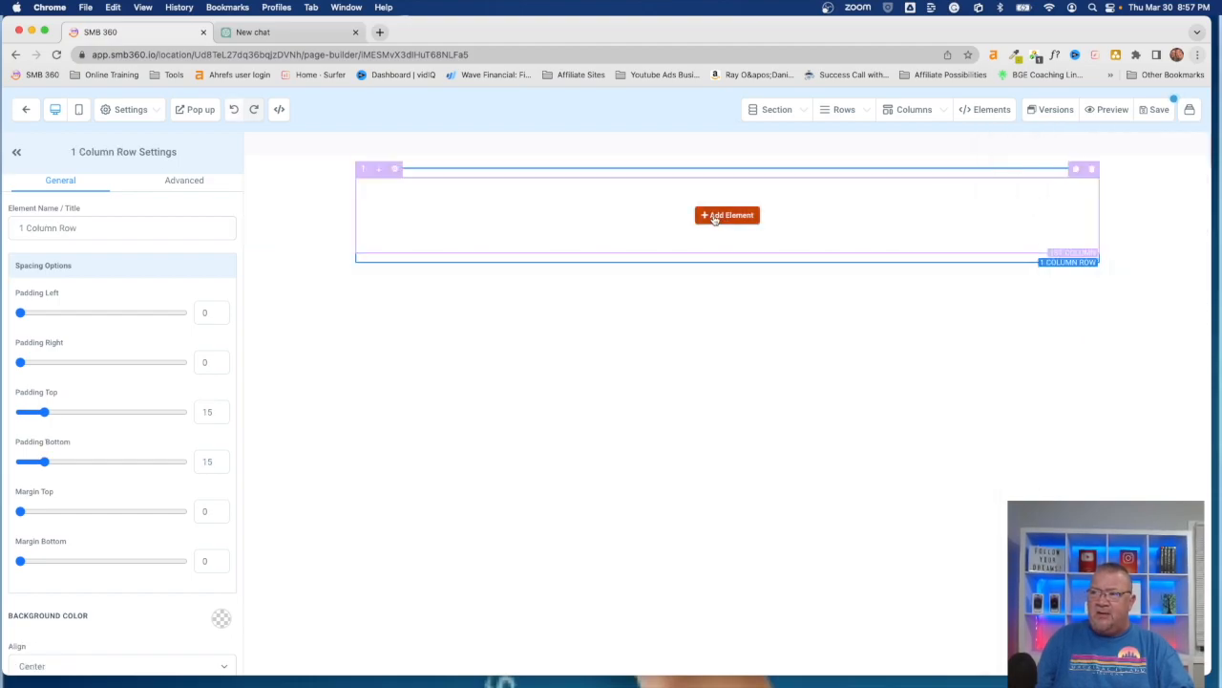
left_click(715, 218)
left_click(976, 231)
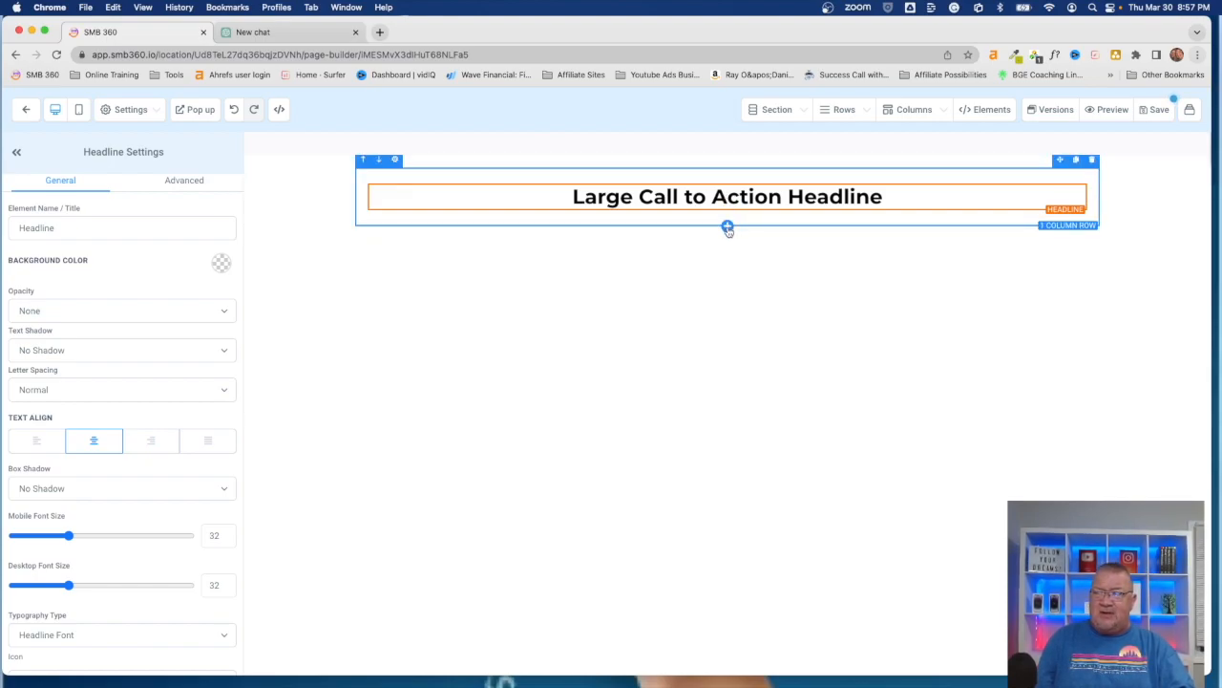
Insert a two-column row below the headline and fill its first column with a sub-headline and a paragraph.
left_click(728, 227)
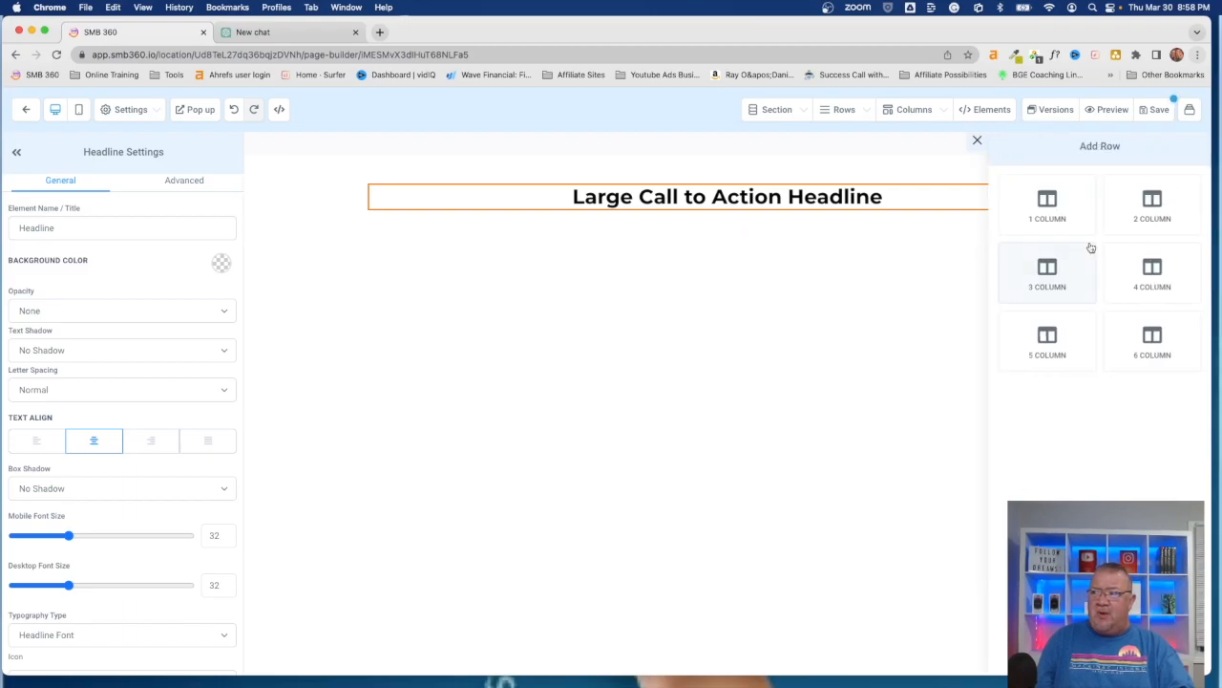
left_click(1136, 214)
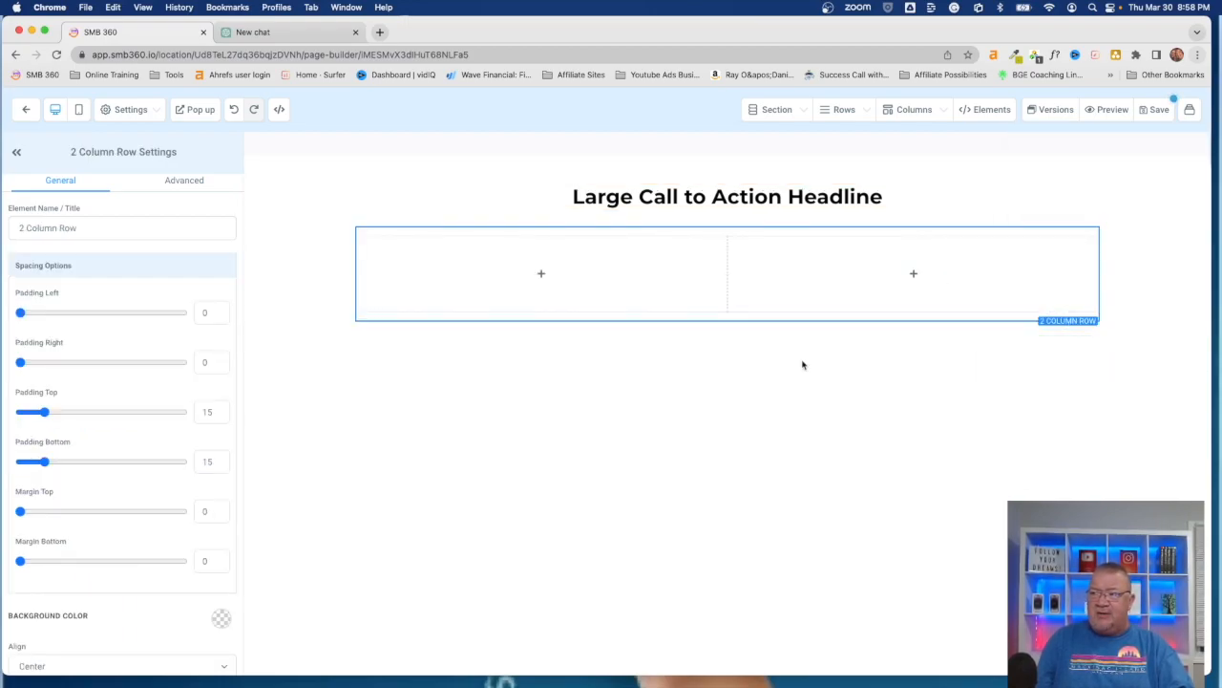
left_click(527, 274)
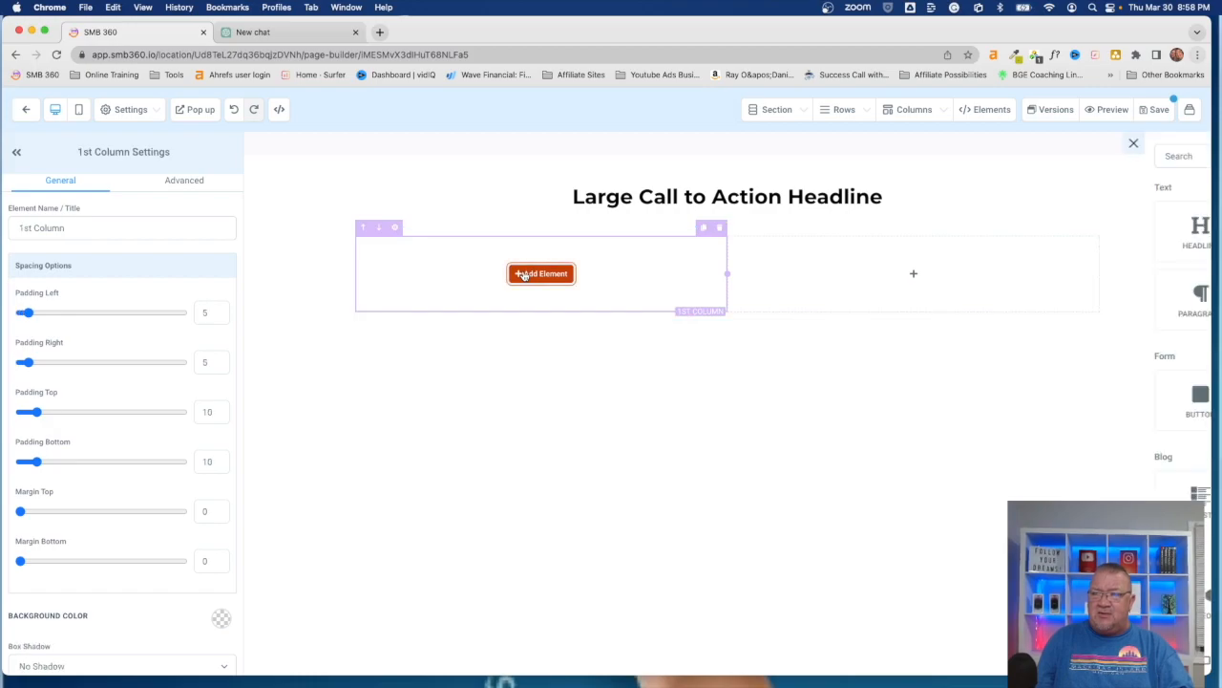
left_click(1062, 238)
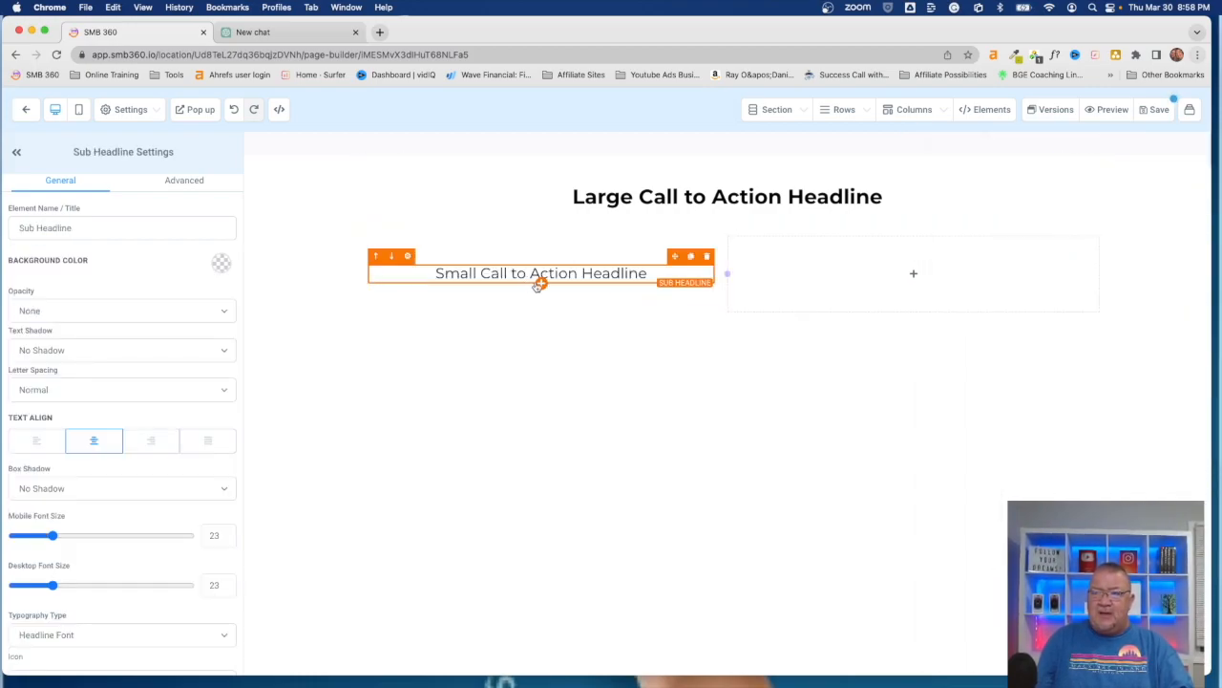
left_click(541, 284)
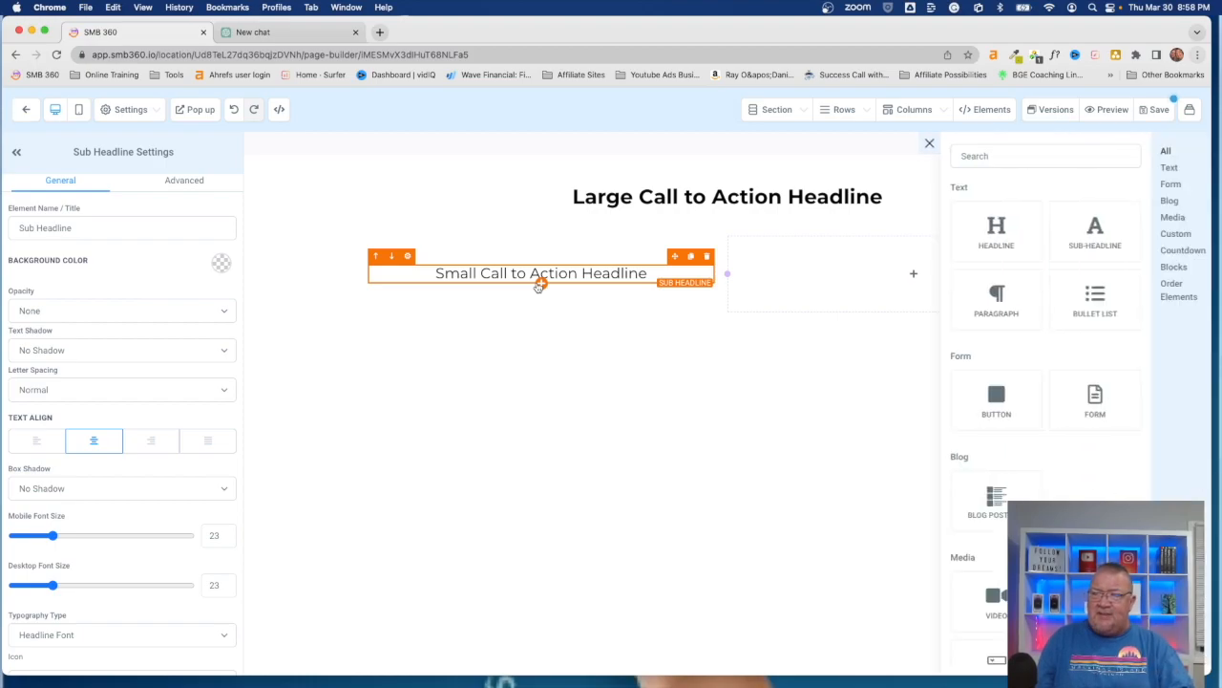
left_click(976, 289)
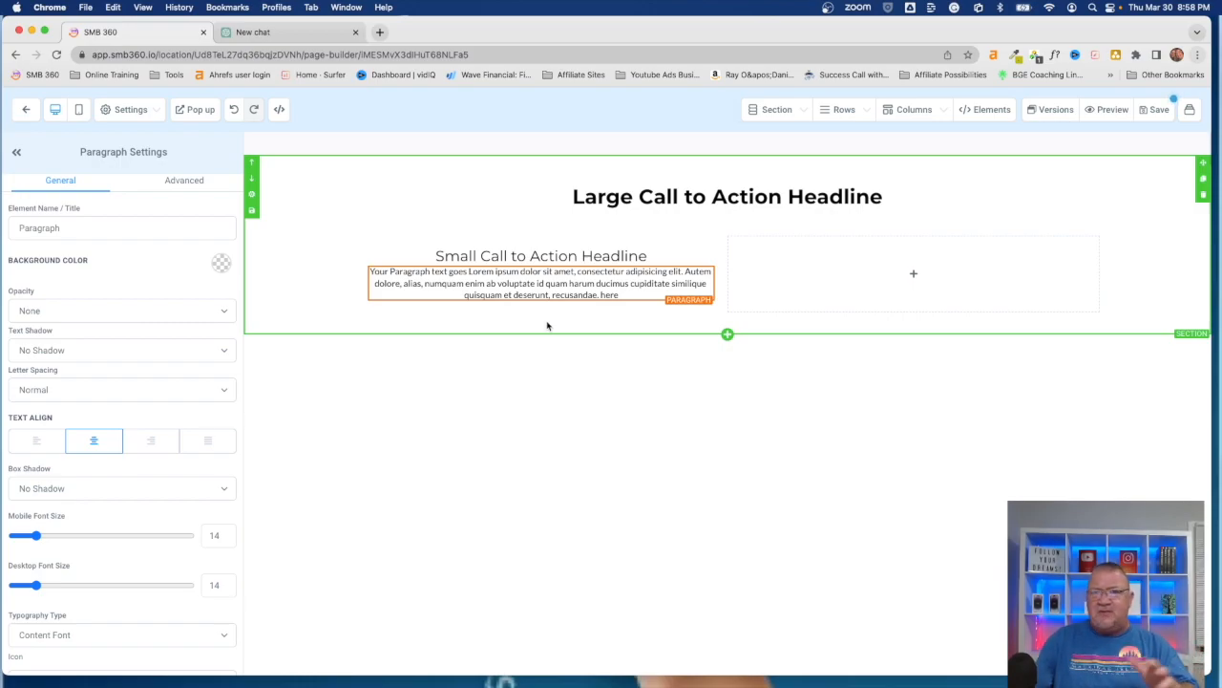
Place a form element in the row's second column and assign the Green Drink Form to it.
left_click(907, 275)
left_click(906, 275)
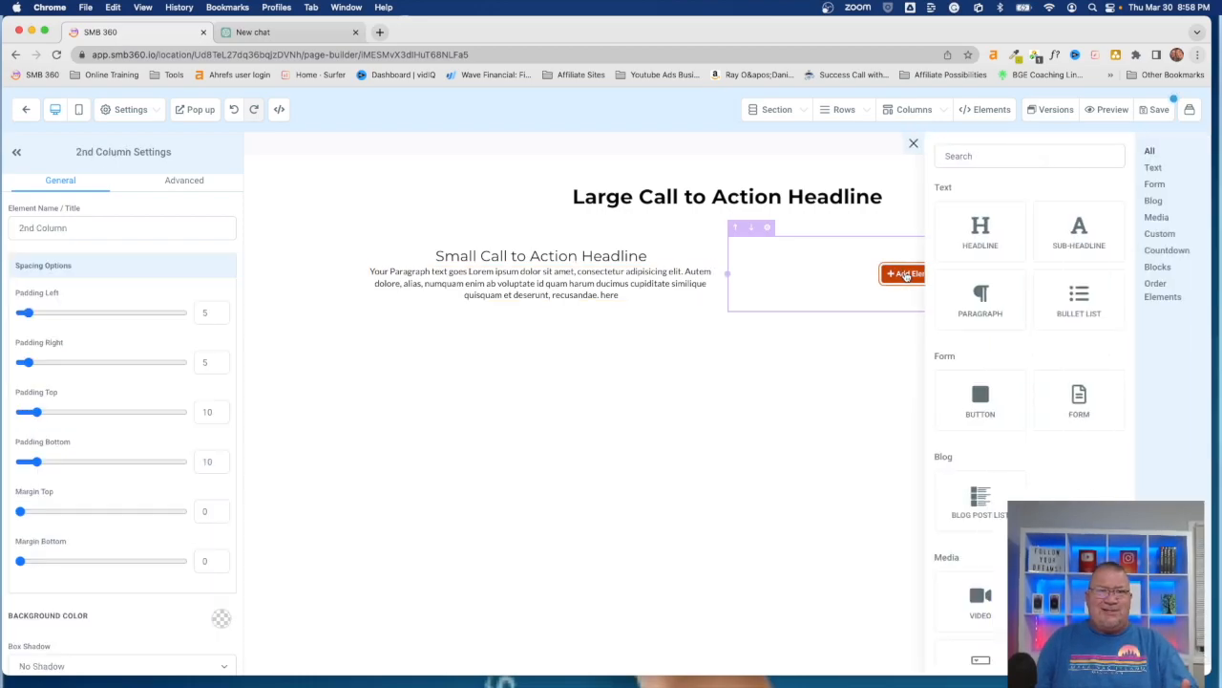
left_click(1082, 402)
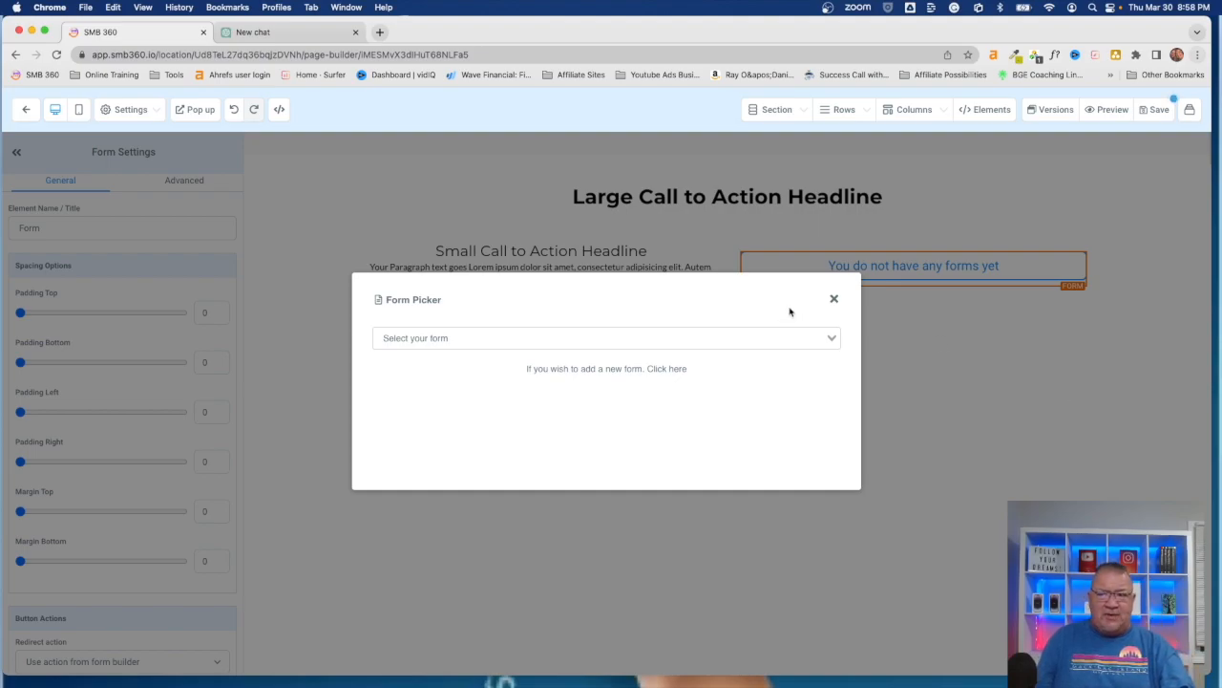
left_click(478, 342)
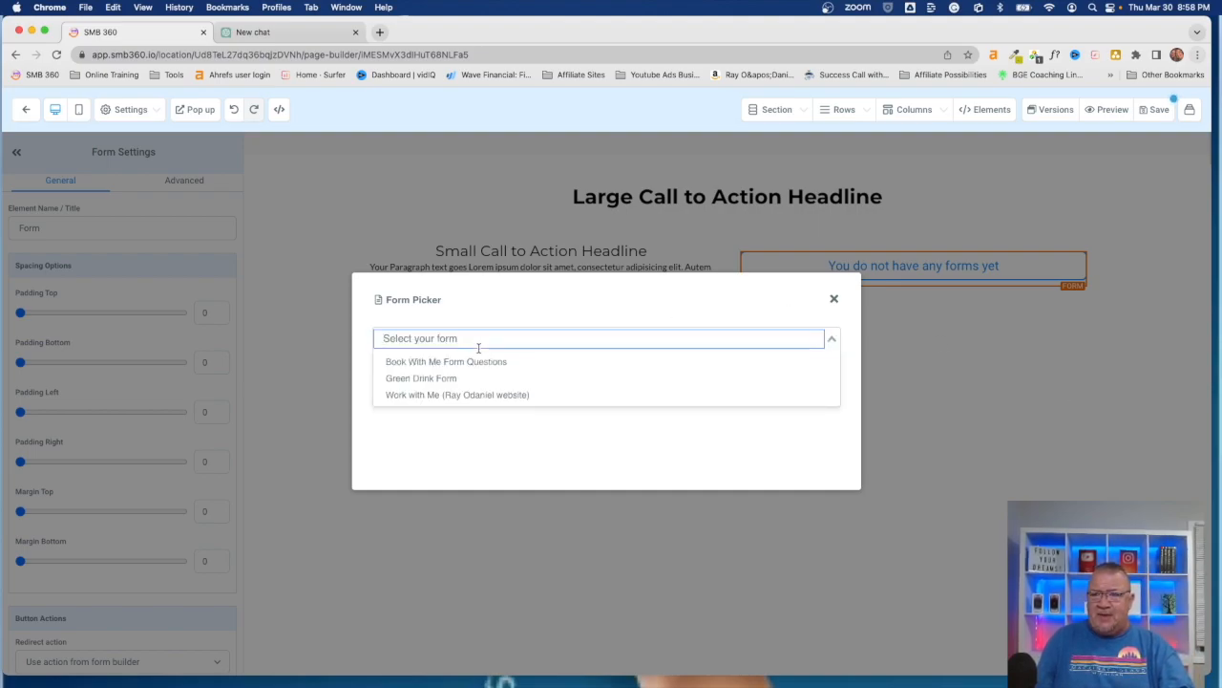
left_click(459, 379)
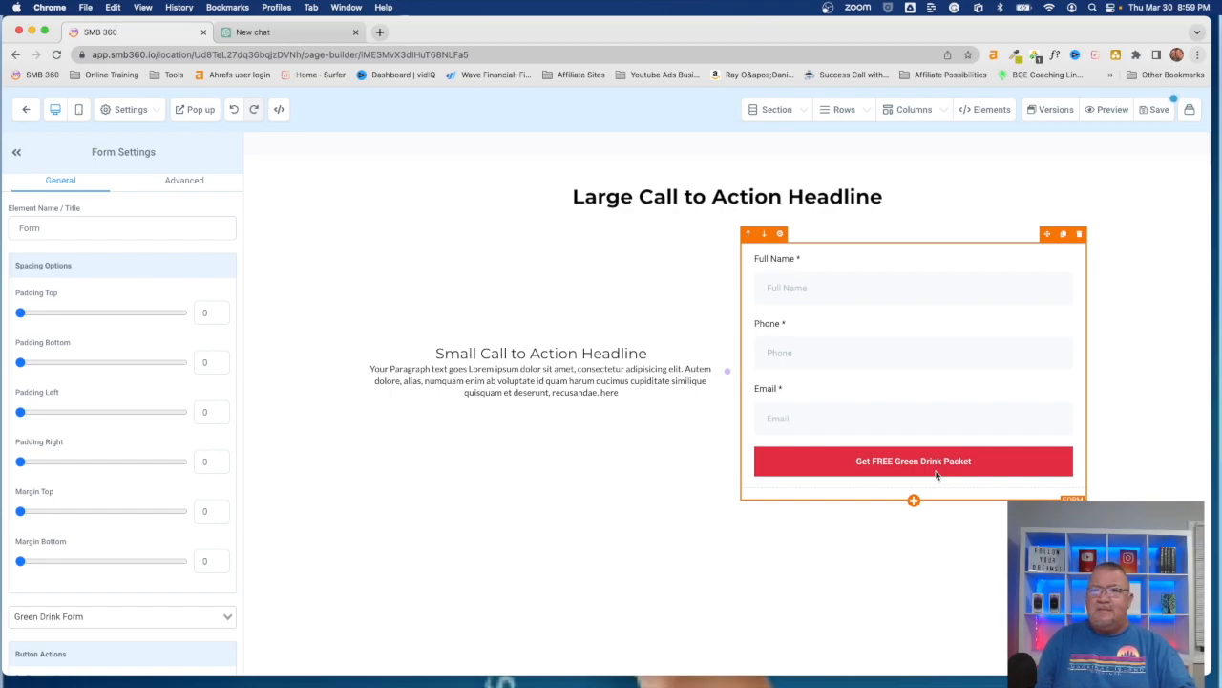
Switch to ChatGPT and submit the prompt "create headline for opt in funnel giving away a green drink packet for free".
left_click(261, 36)
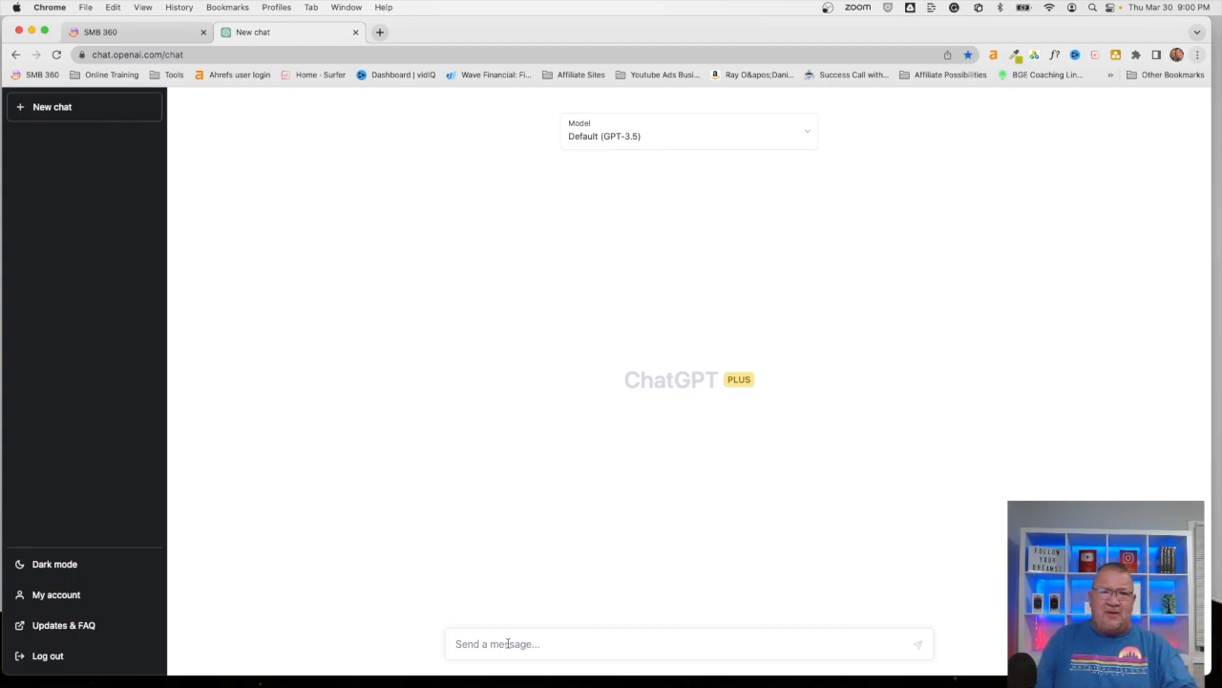
left_click(517, 644)
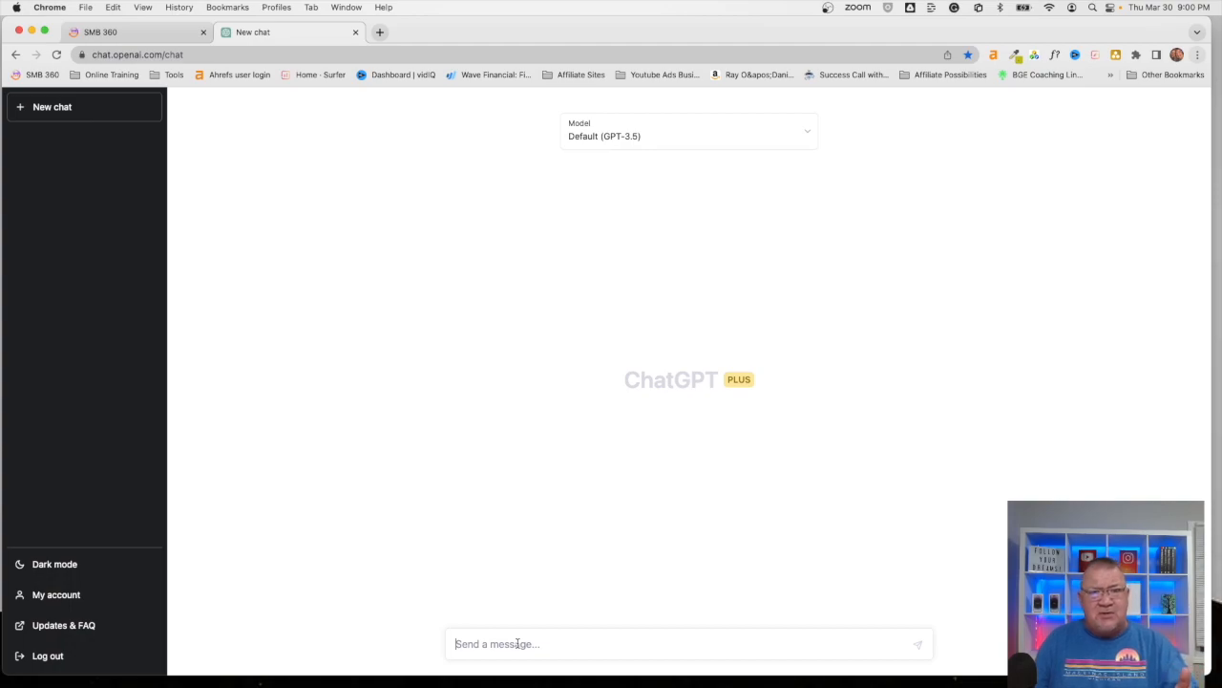
type("create h")
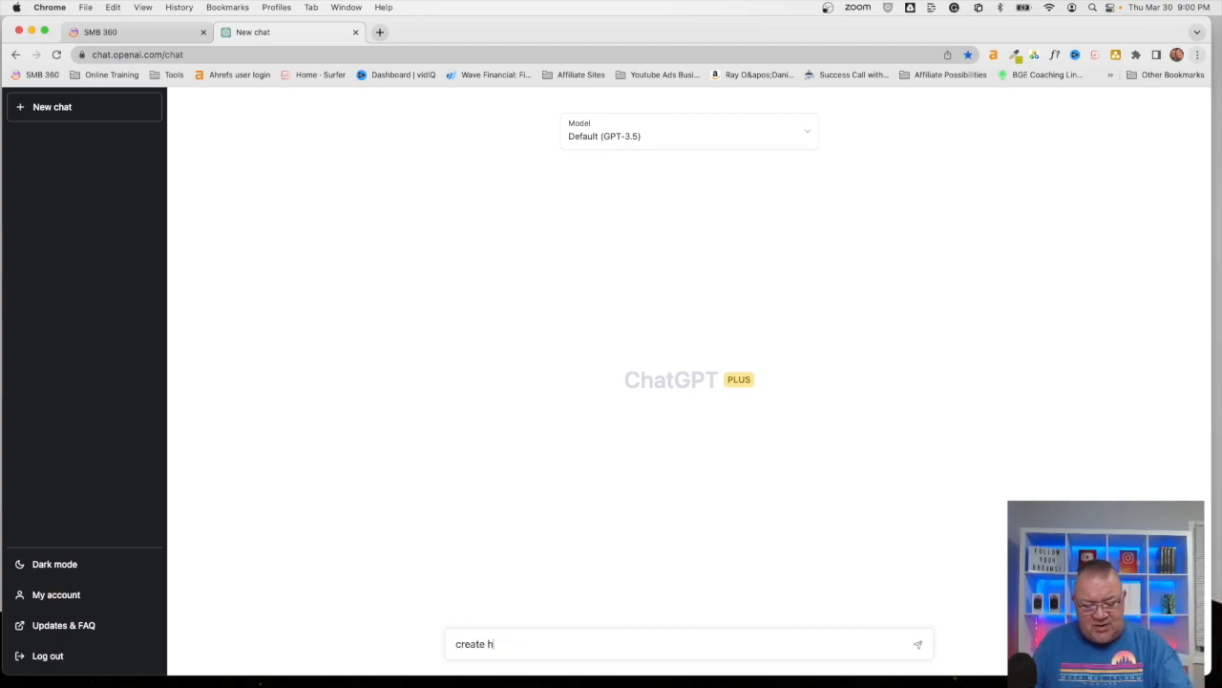
type("eadline for opt")
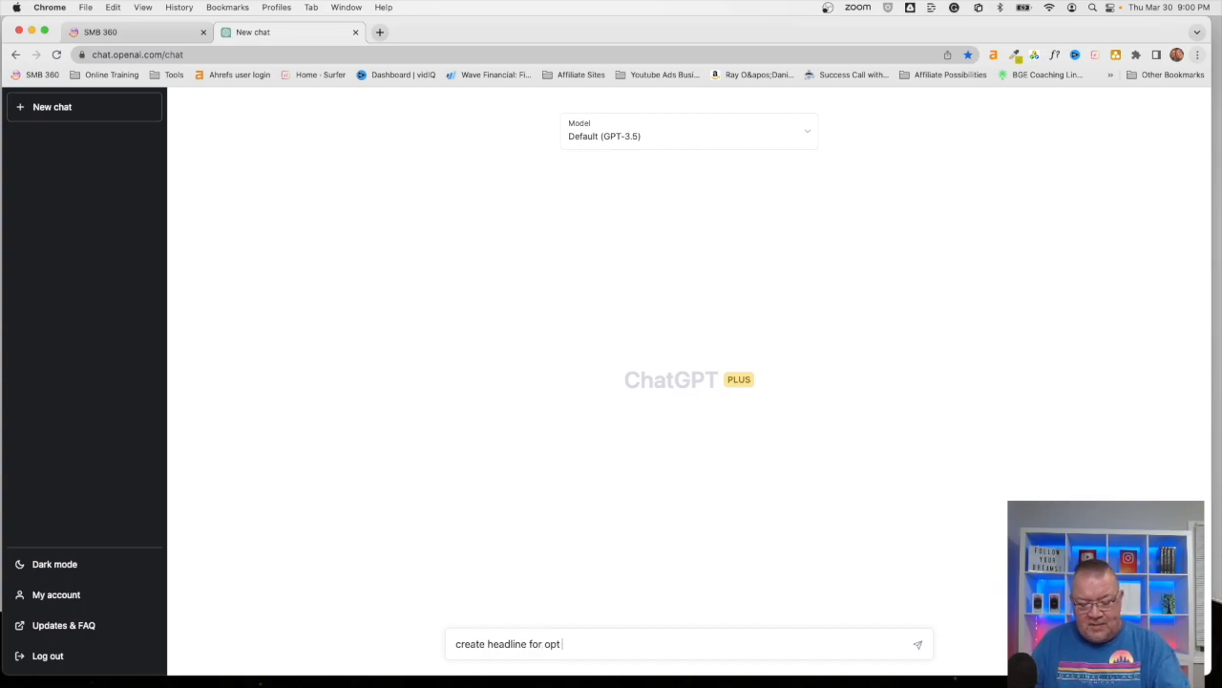
type(" in funnel")
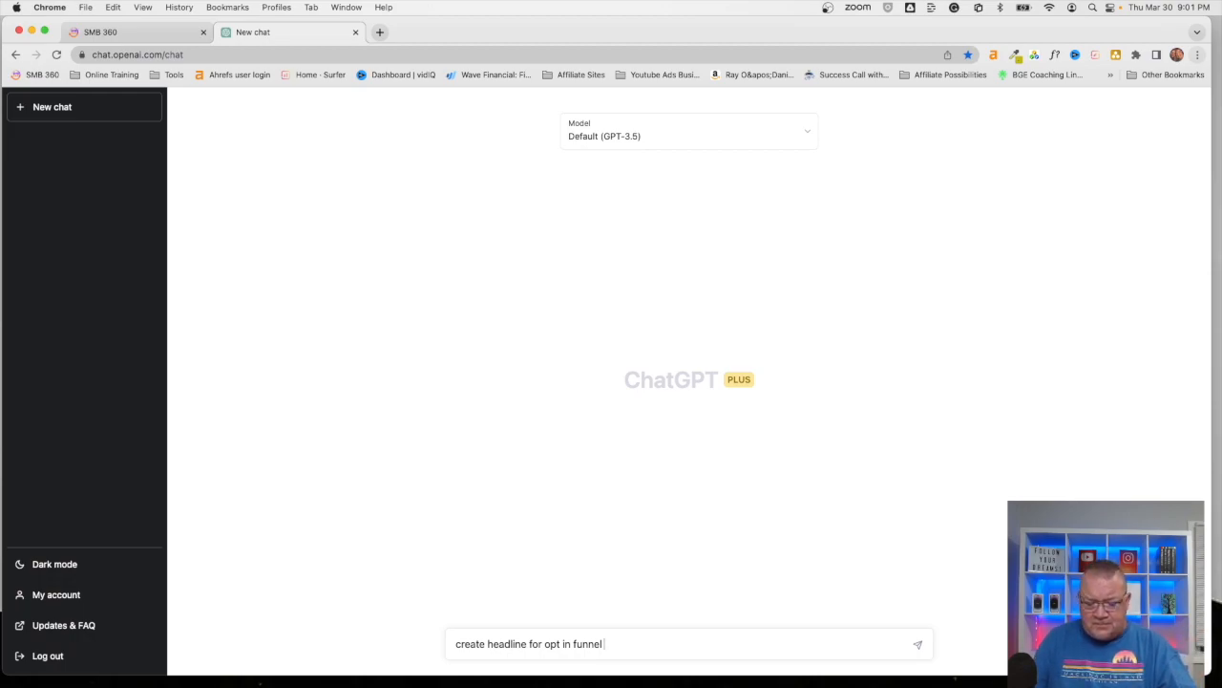
type("gi")
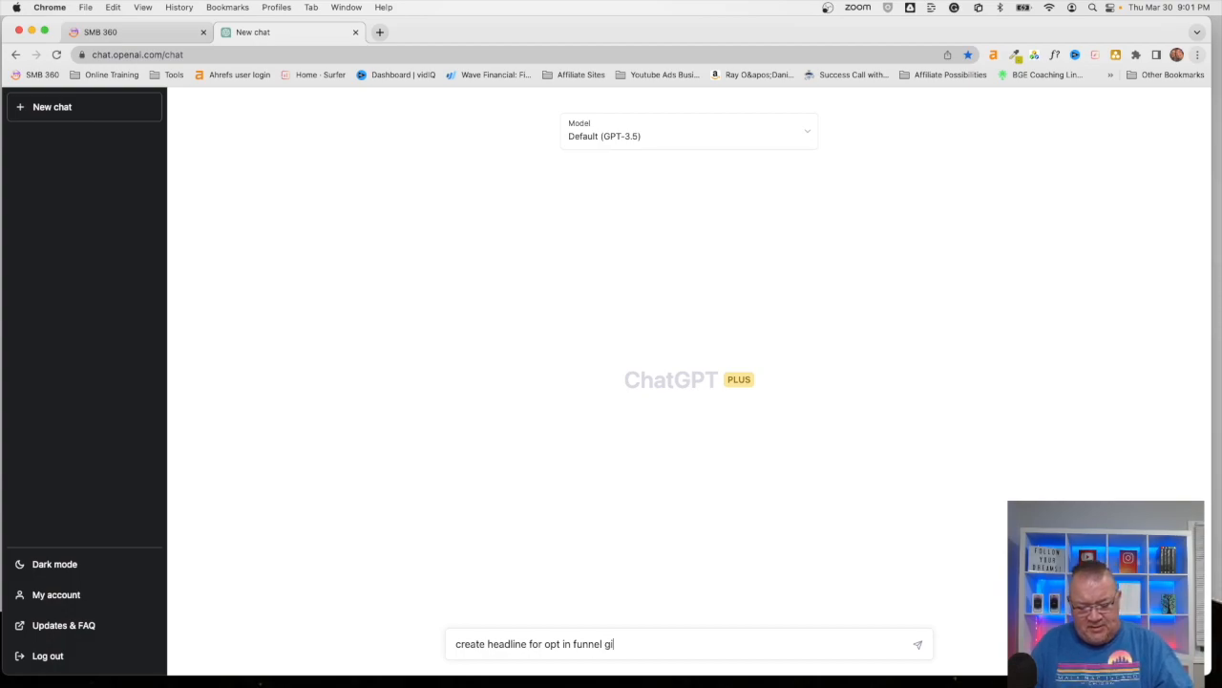
type("ving away ")
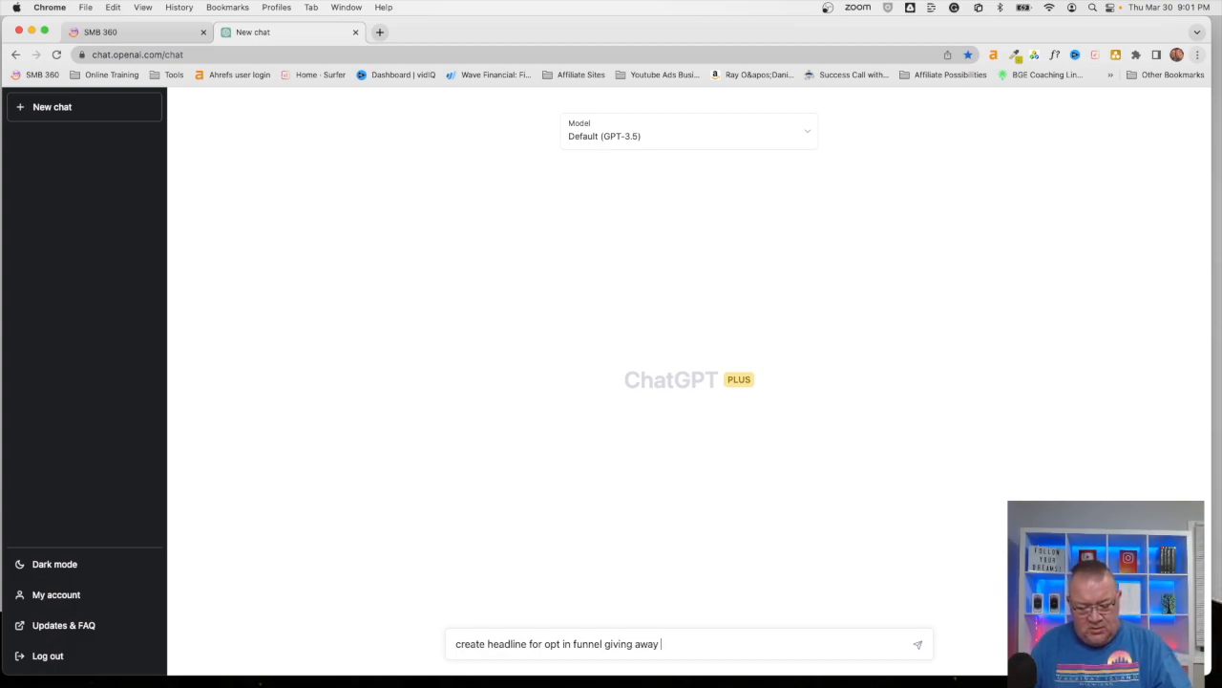
type("a green dr")
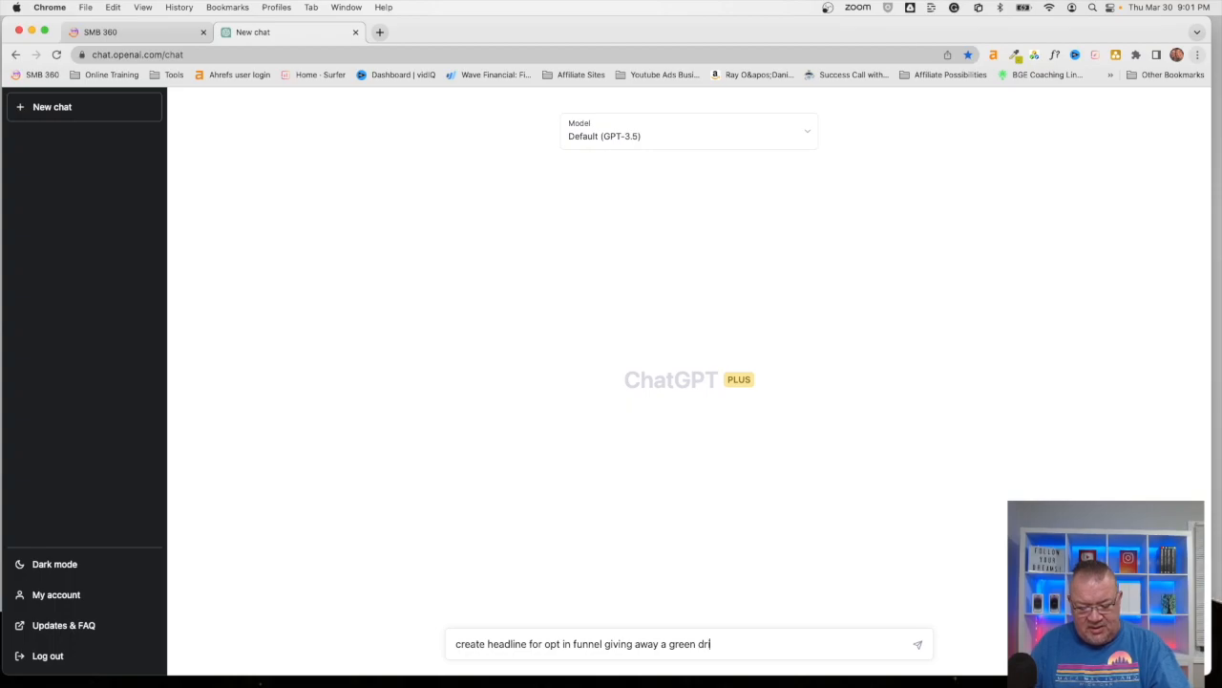
type("ink packe")
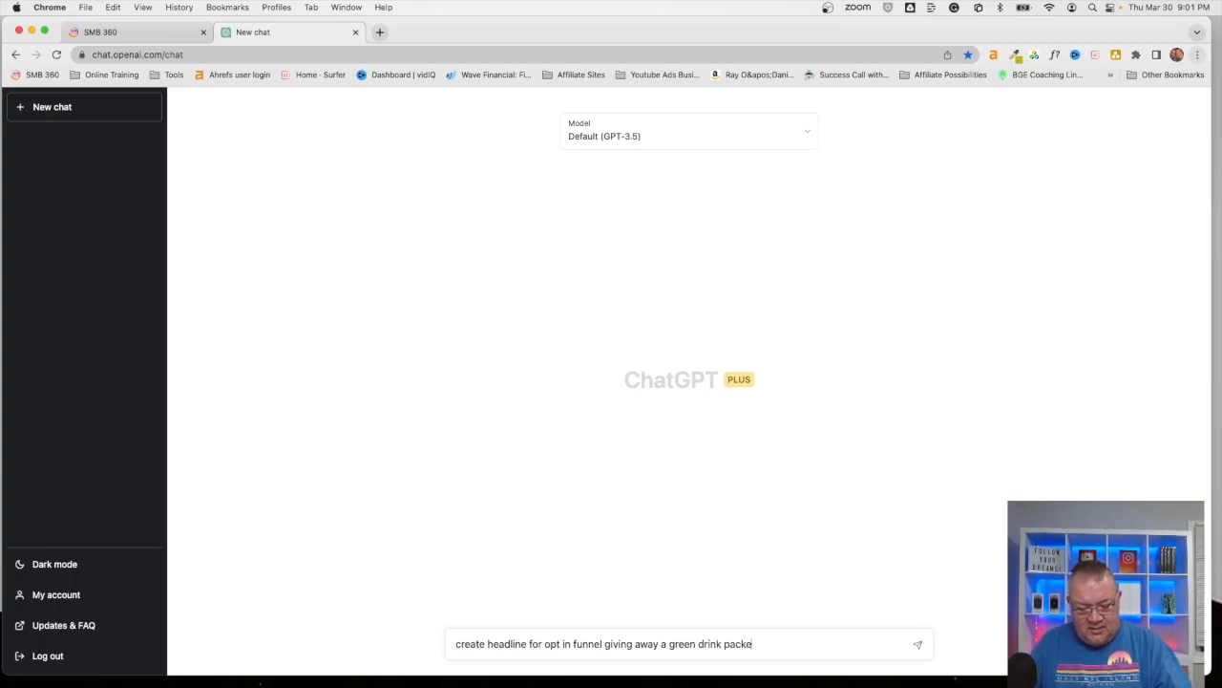
type("t for free in")
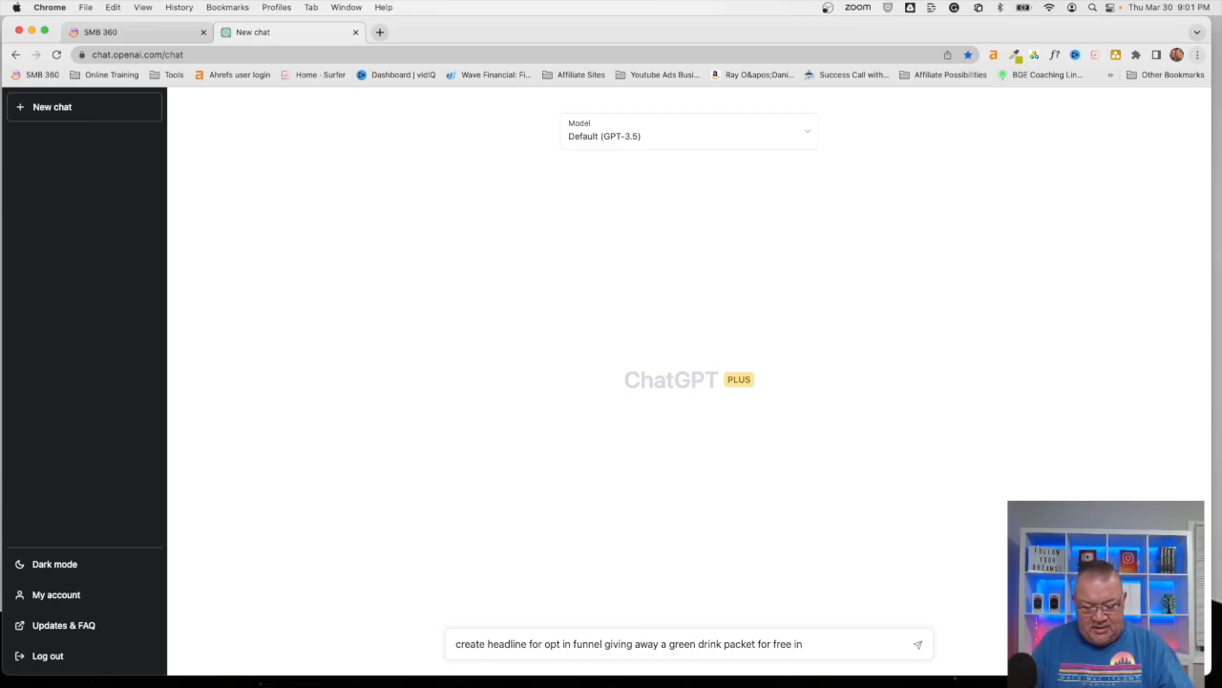
key("BackSpace")
key("BackSpace")
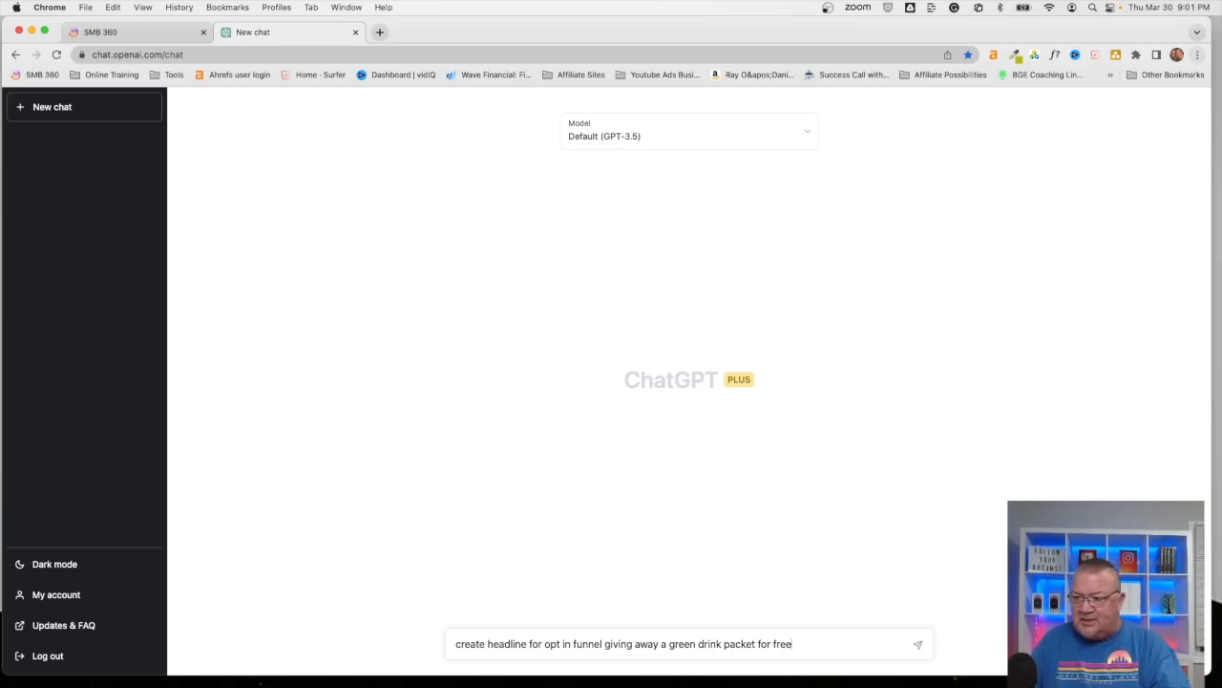
left_click(918, 645)
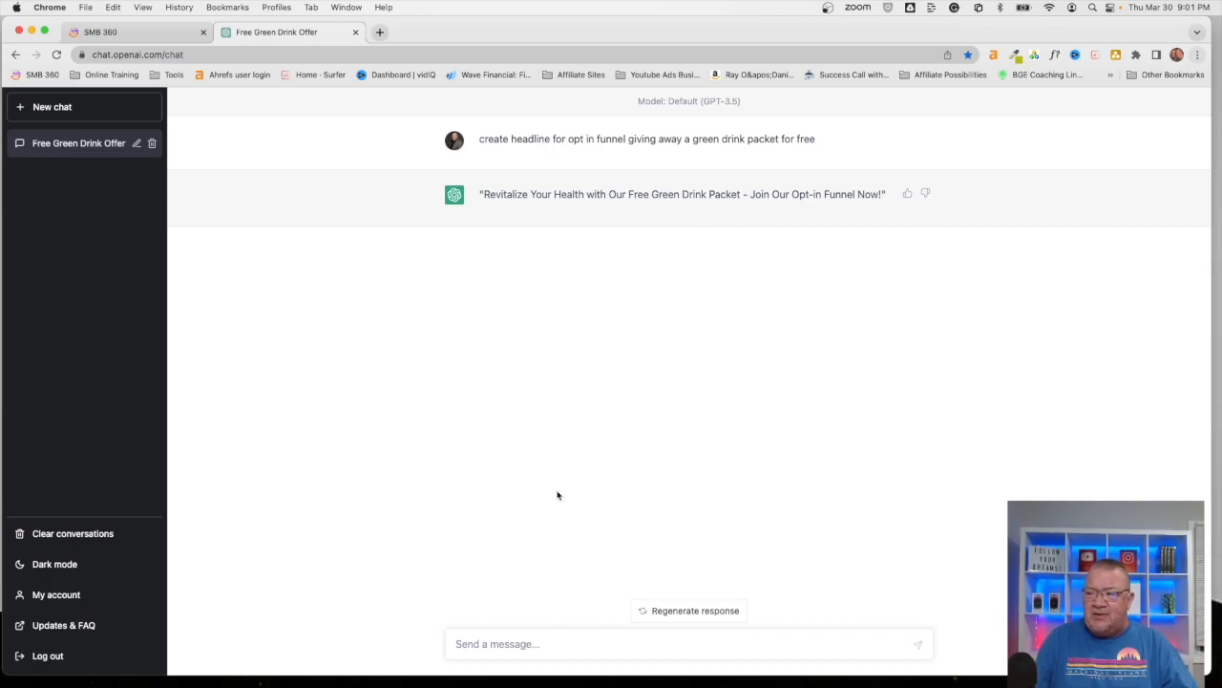
Submit the follow-up prompt "can you change the headline to be no more than 8 words".
left_click(510, 647)
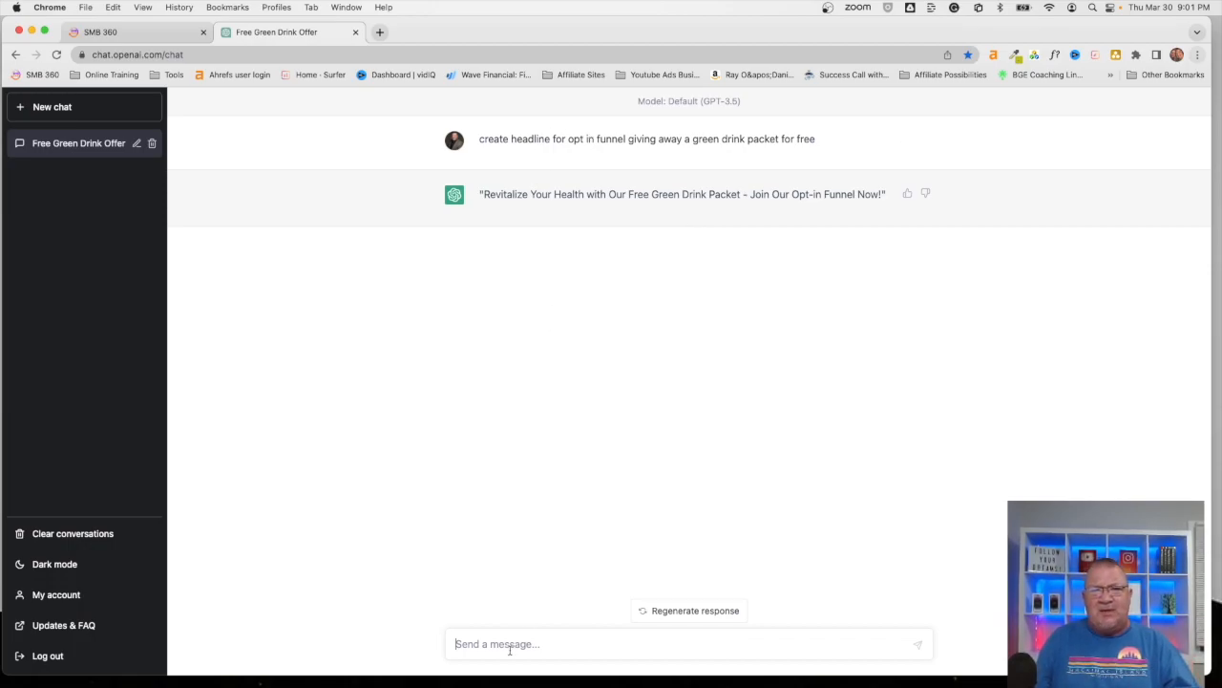
type("ca")
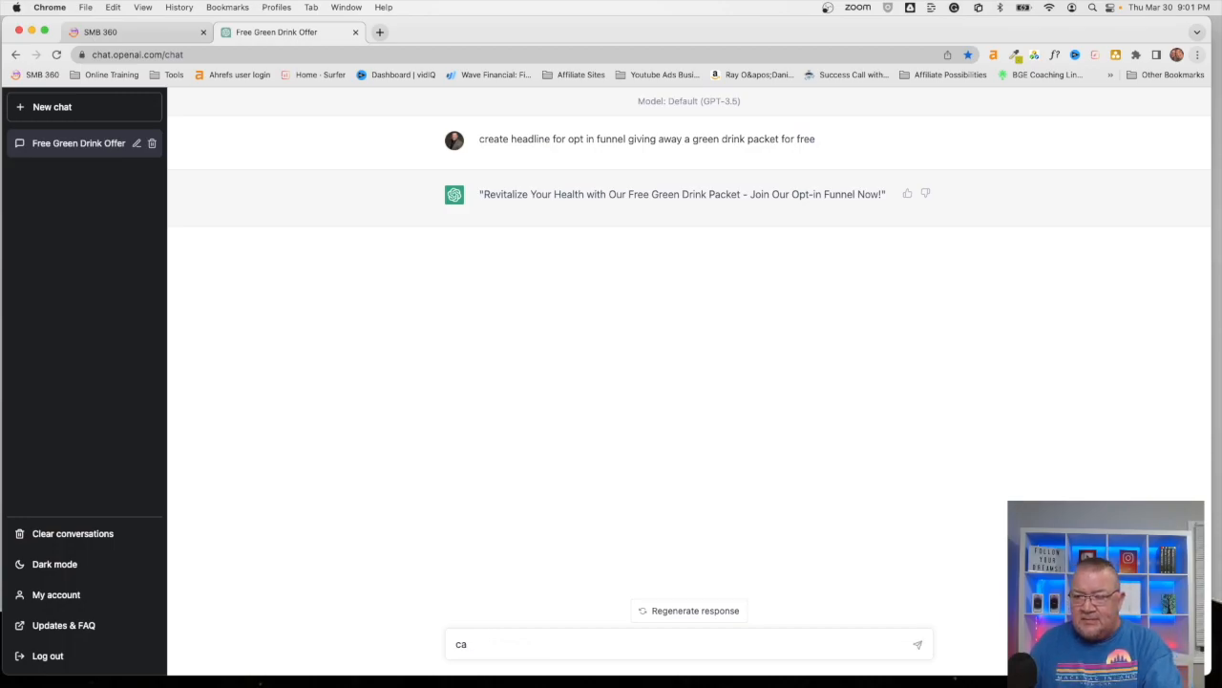
type("n you change the headline to be no more than 8 words")
key("Return")
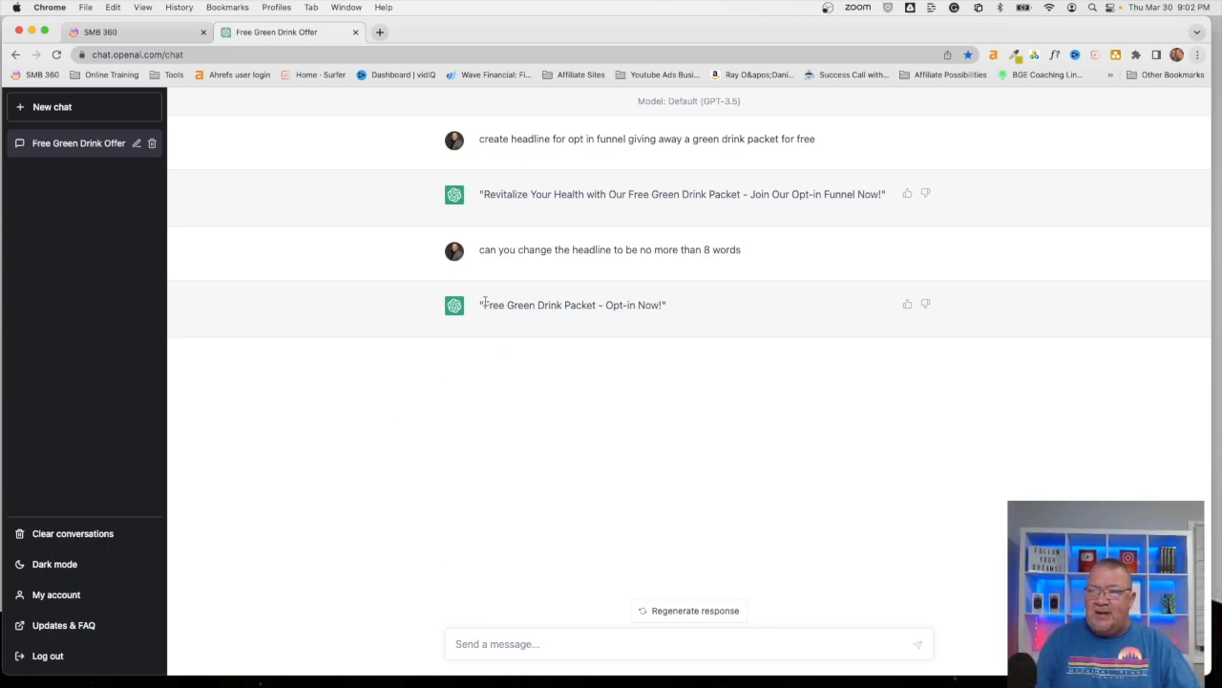
Copy the headline "Free Green Drink Packet - Opt-in Now!" and replace the placeholder headline on the SMB 360 page with it.
left_click_drag(484, 304, 661, 309)
key("cmd+c")
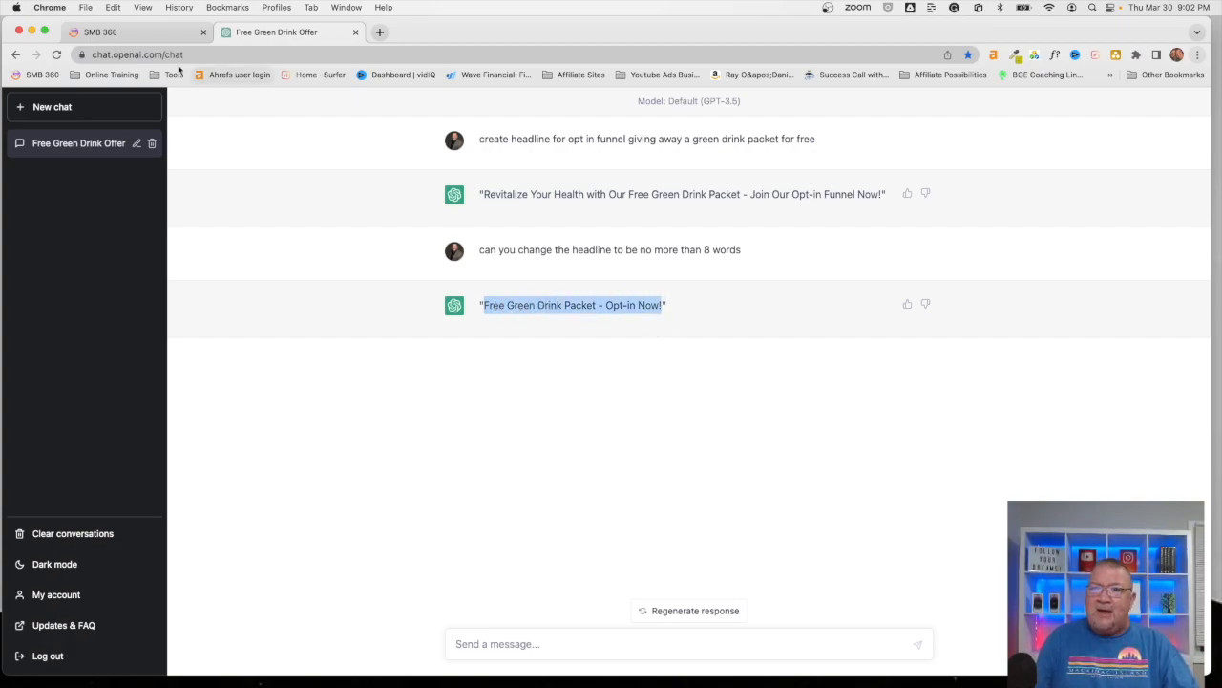
left_click(122, 37)
left_click(574, 201)
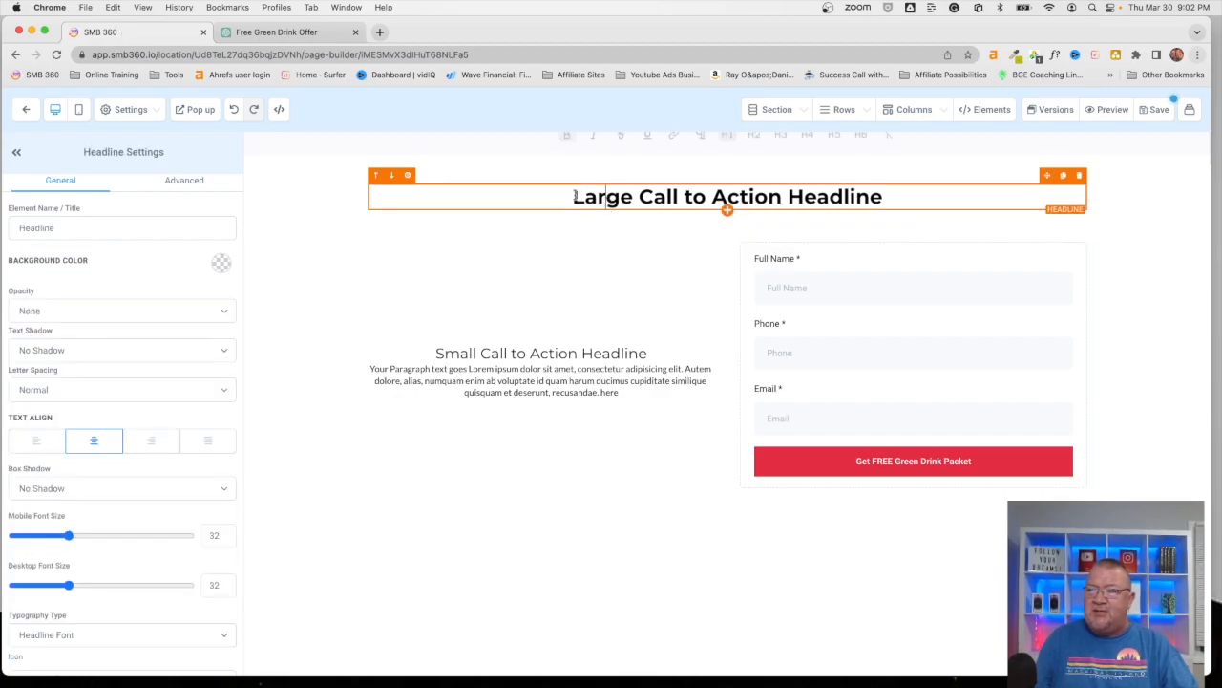
left_click_drag(573, 202, 888, 207)
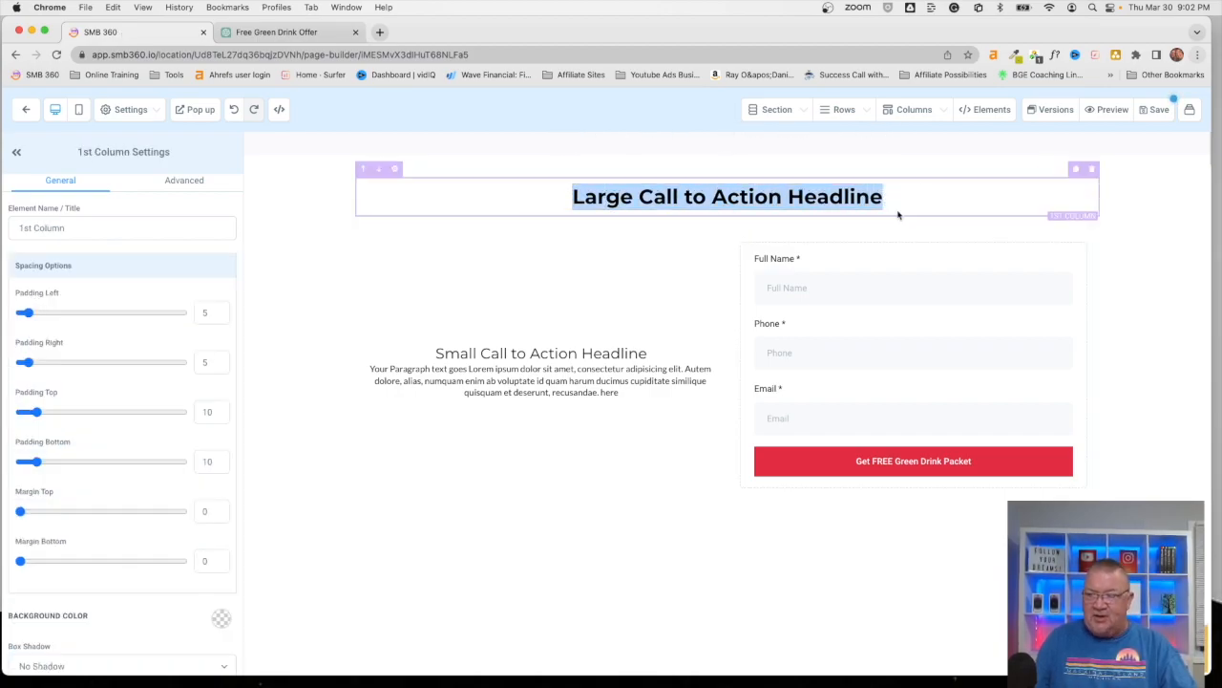
key("cmd+v")
Make the entire "Free Green Drink Packet - Opt-in Now!" headline bold.
left_click_drag(529, 197, 929, 218)
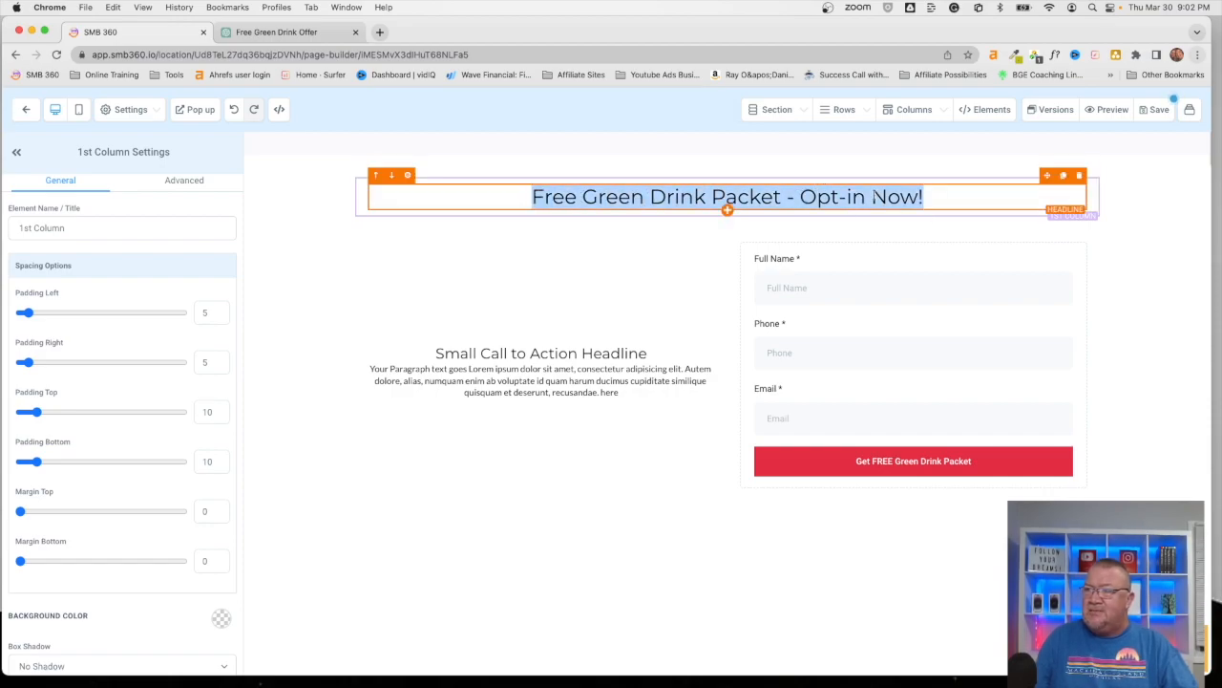
left_click(802, 196)
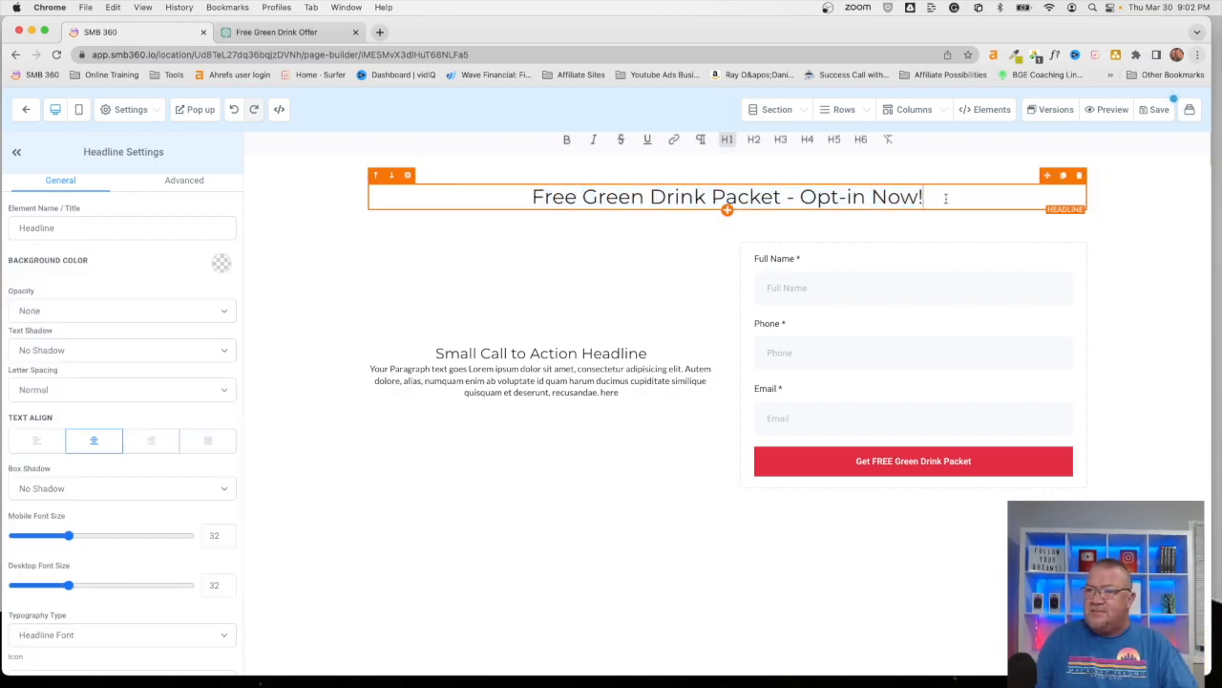
left_click_drag(527, 196, 974, 235)
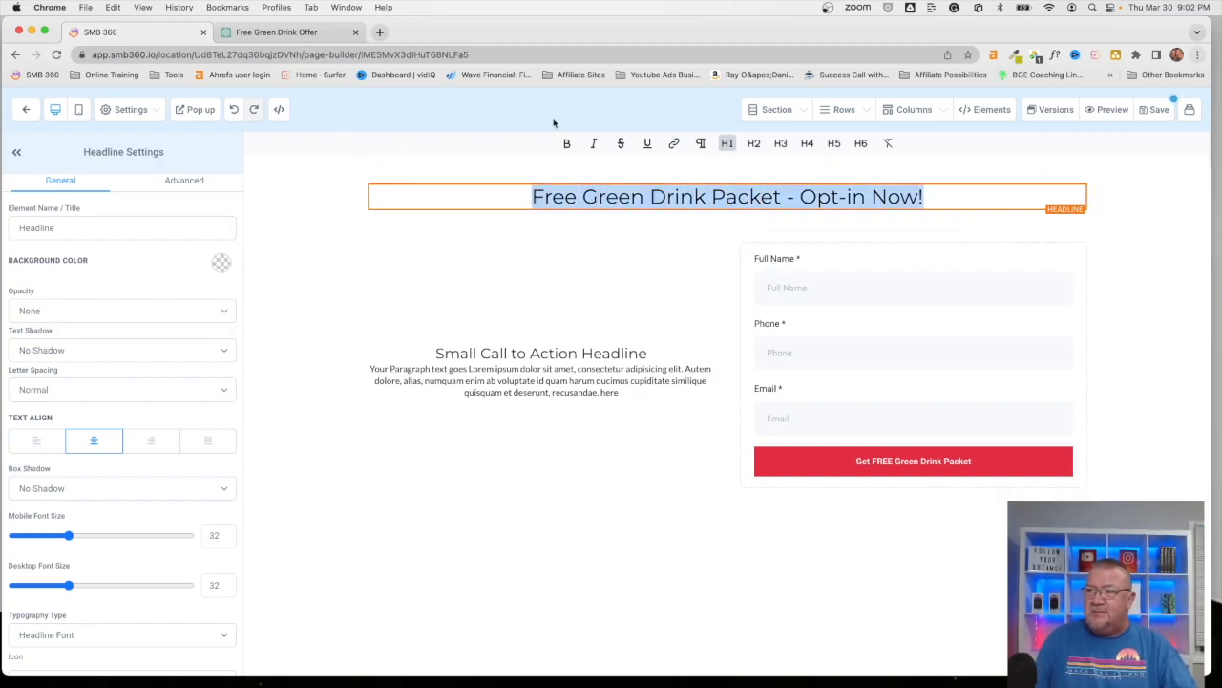
left_click(566, 144)
left_click(548, 258)
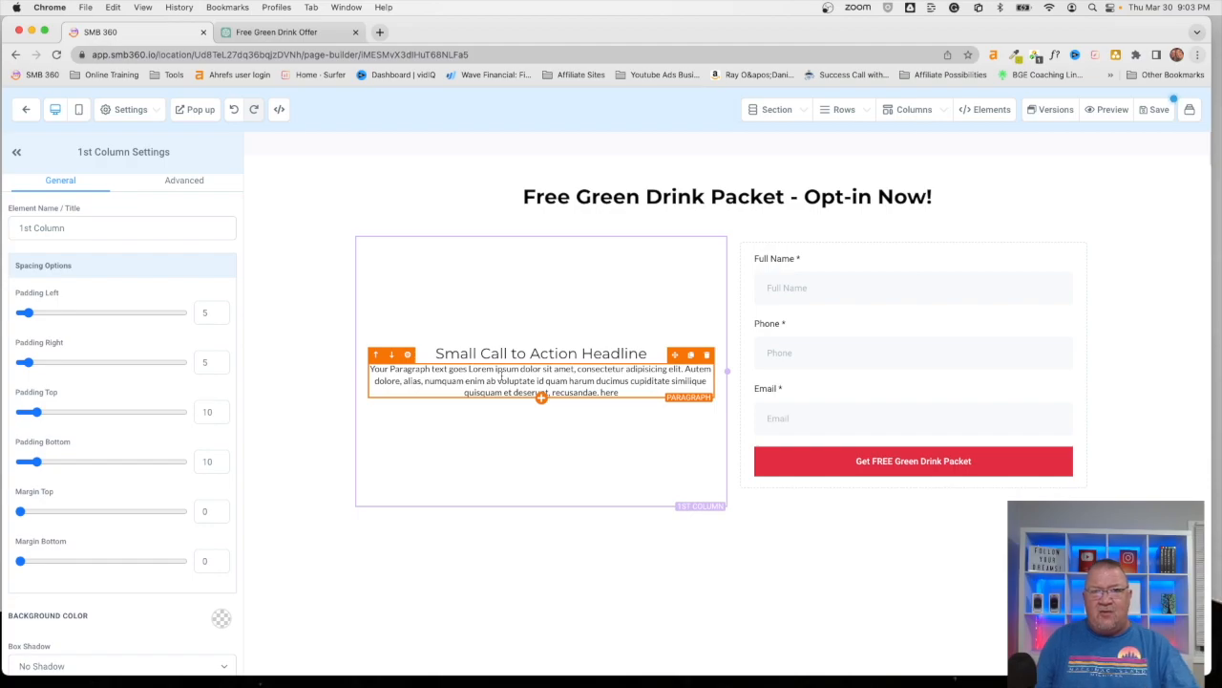
Switch to ChatGPT and draft "create sales copy for opt in funnel giving away free green drink packet no more than 200 words including subheadline".
left_click(279, 33)
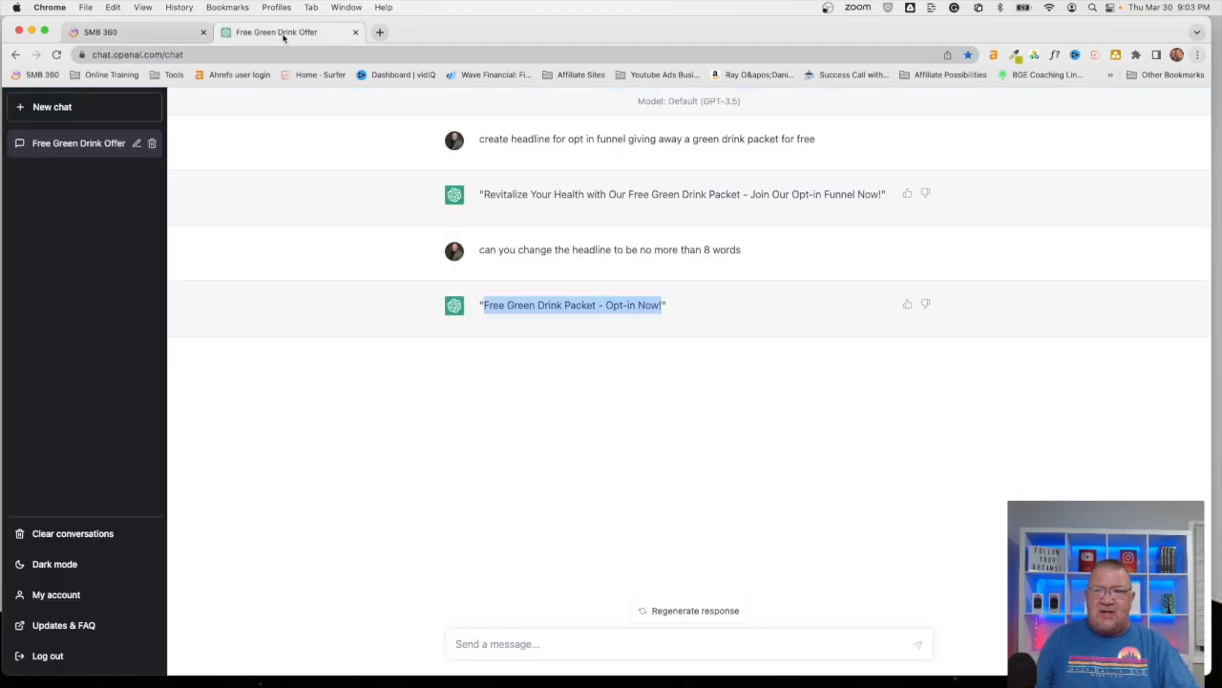
left_click(519, 641)
type("crea")
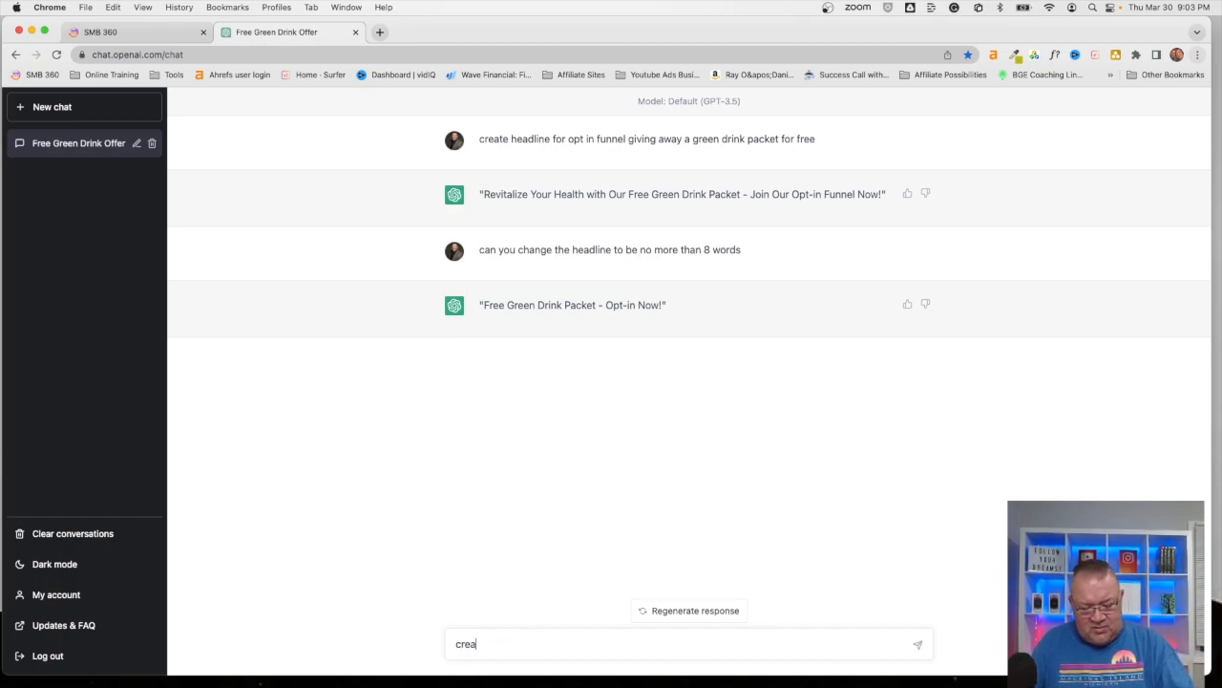
type("te sales copy for opt in funnel giving away free ")
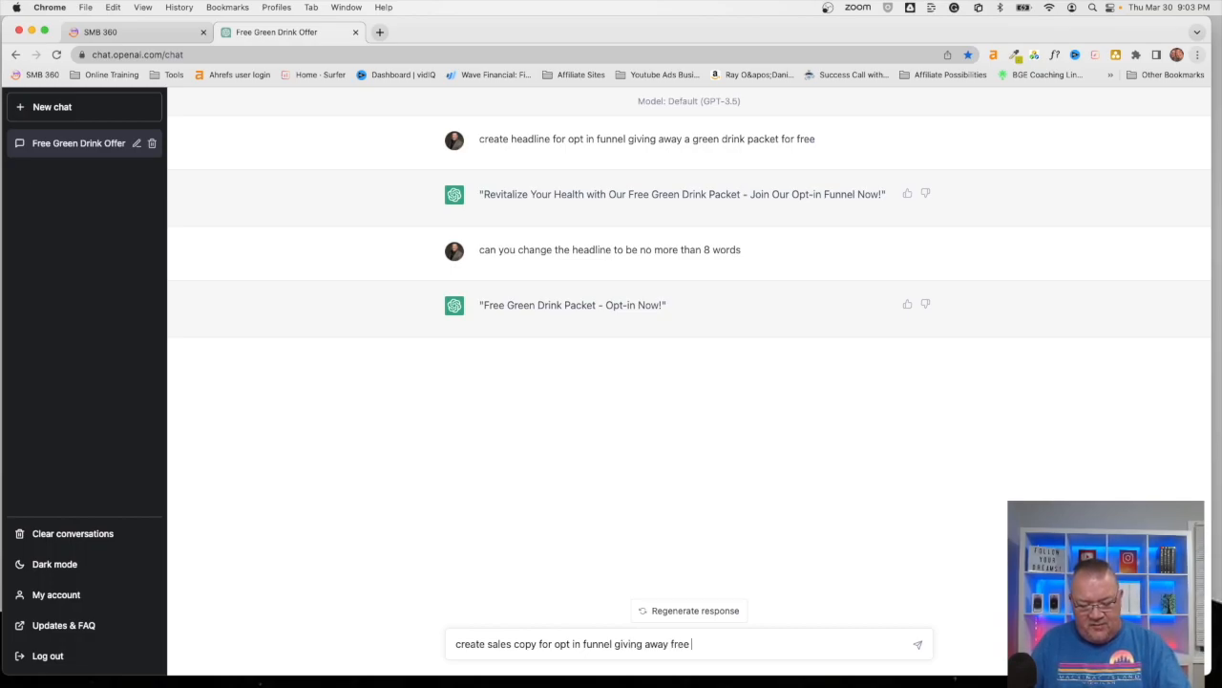
type("green ")
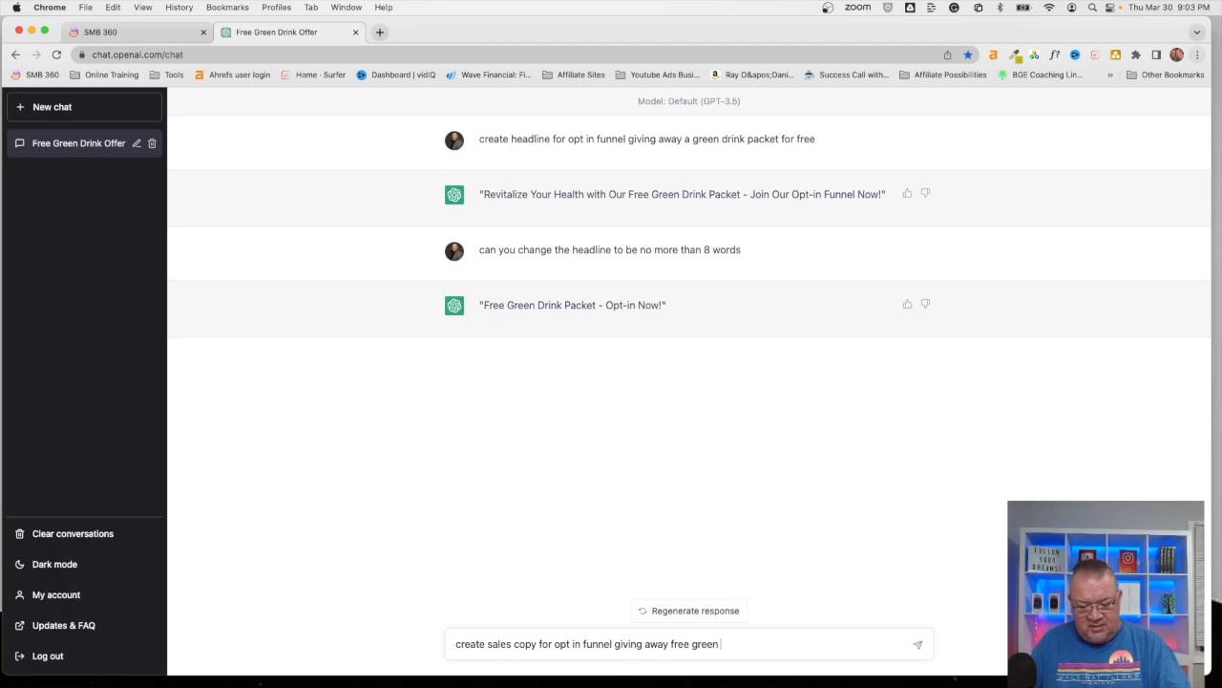
type("dsrink packet")
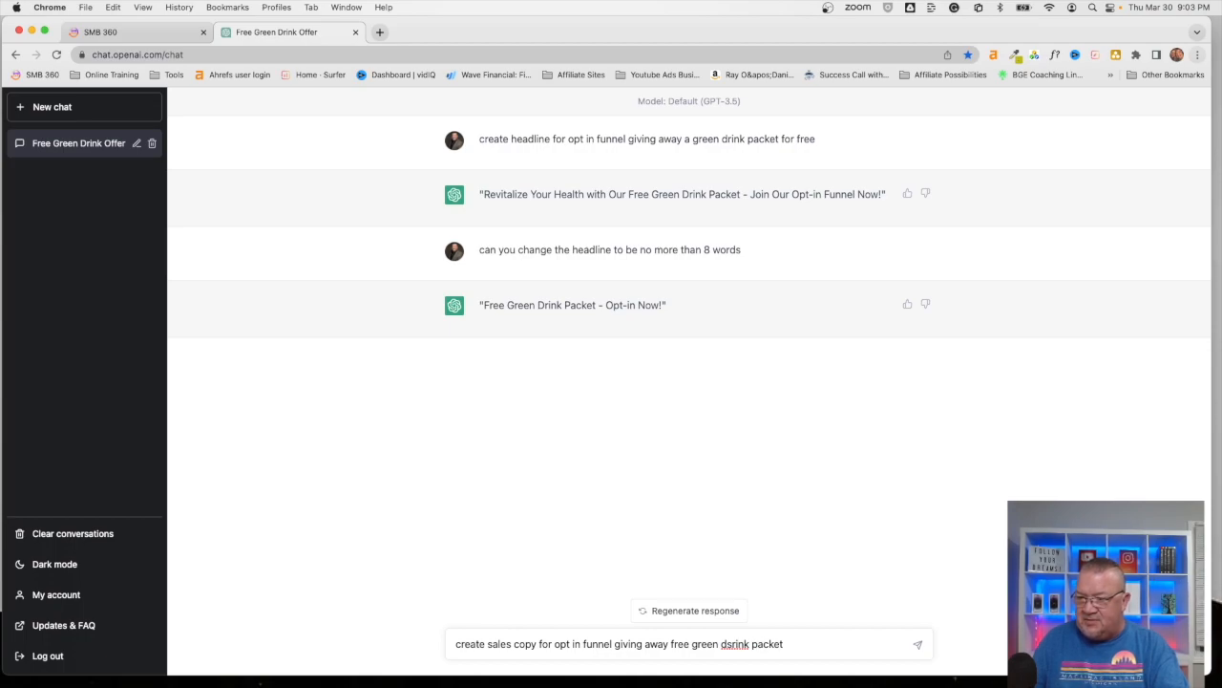
key("BackSpace")
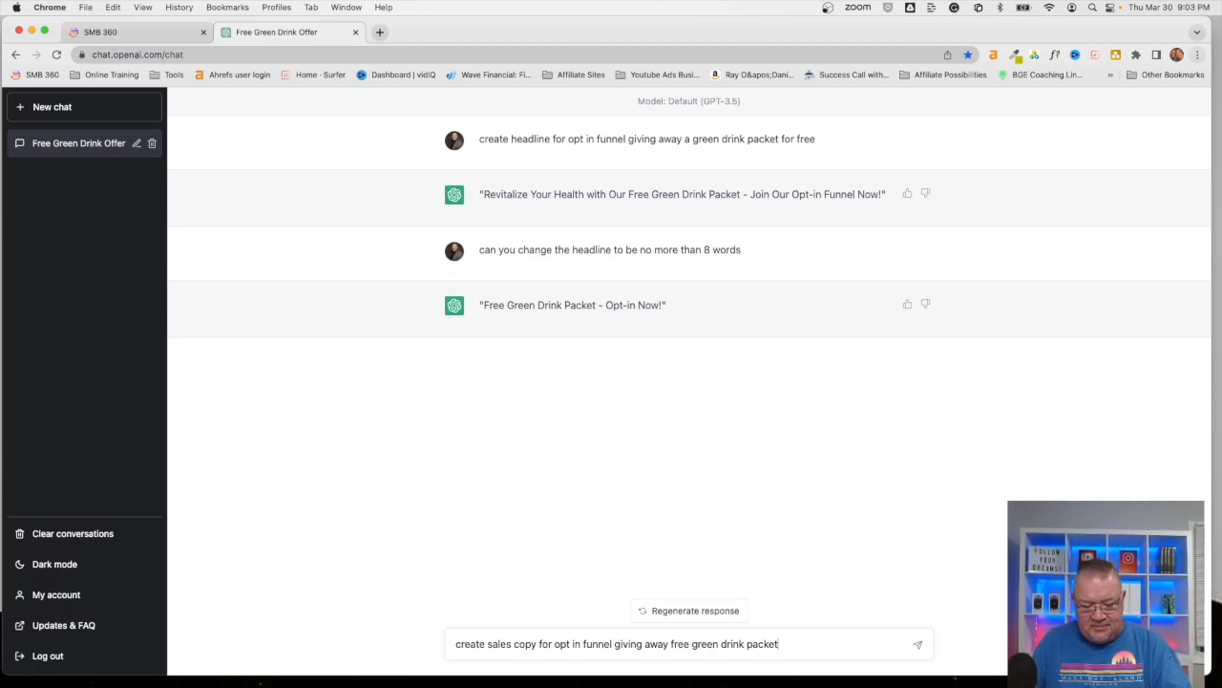
type("no mo")
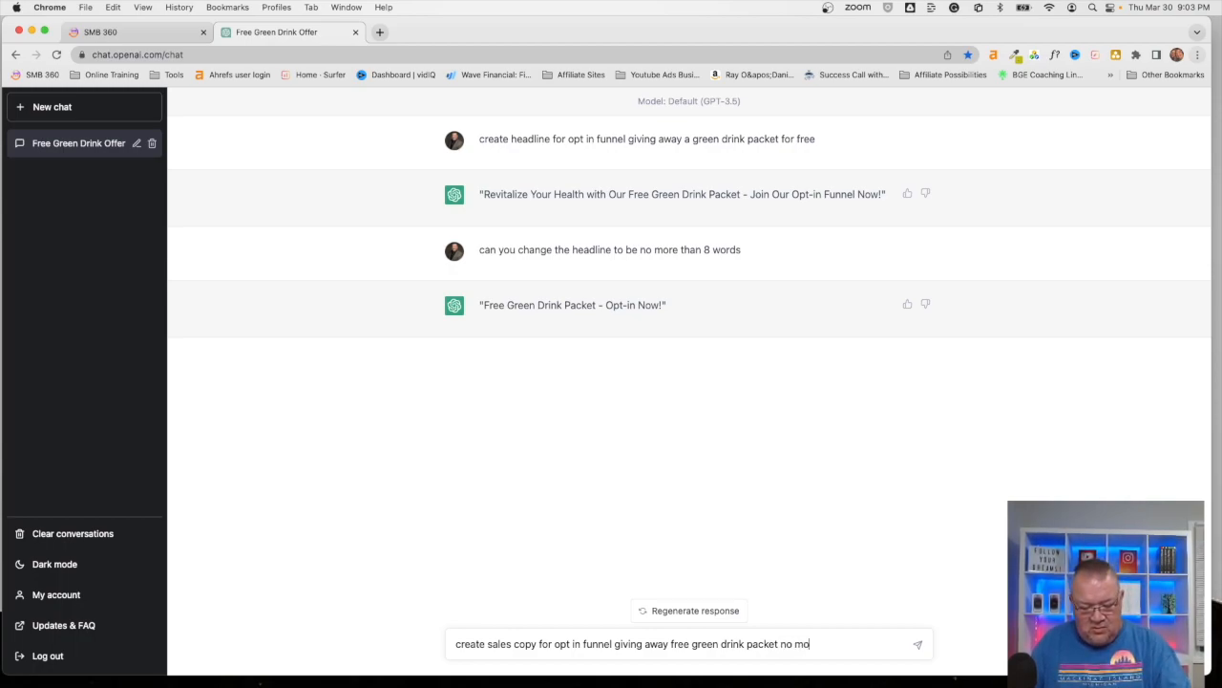
type("re than 200")
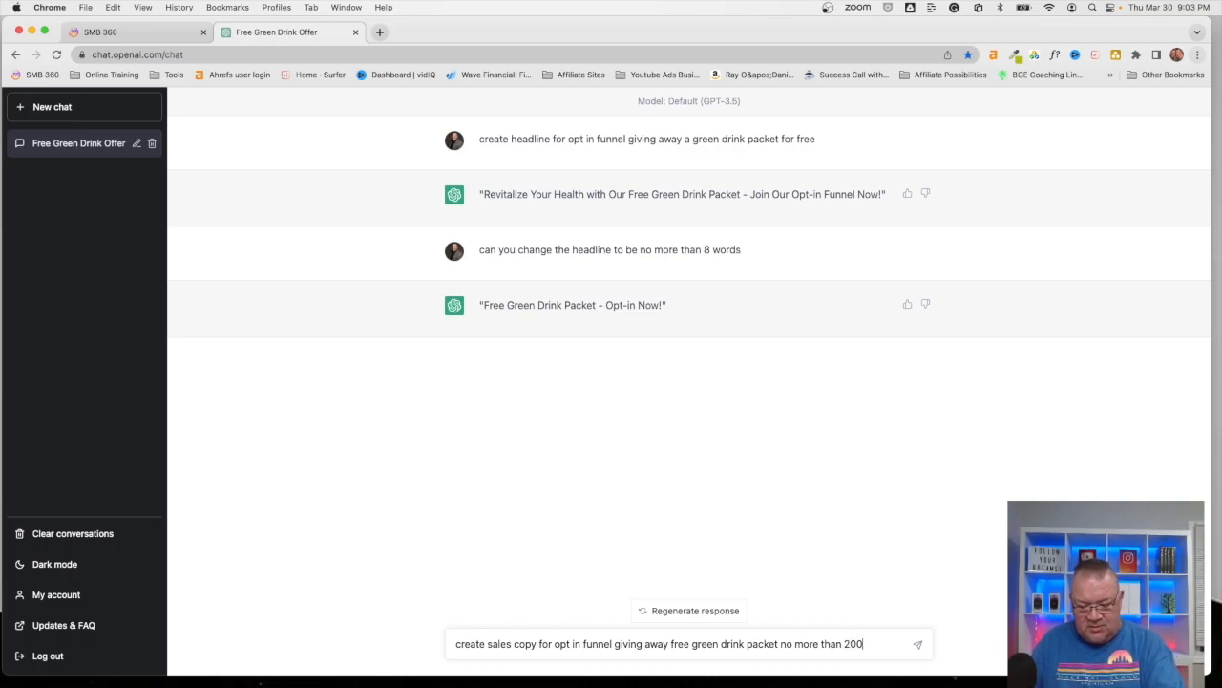
type(" words including sub")
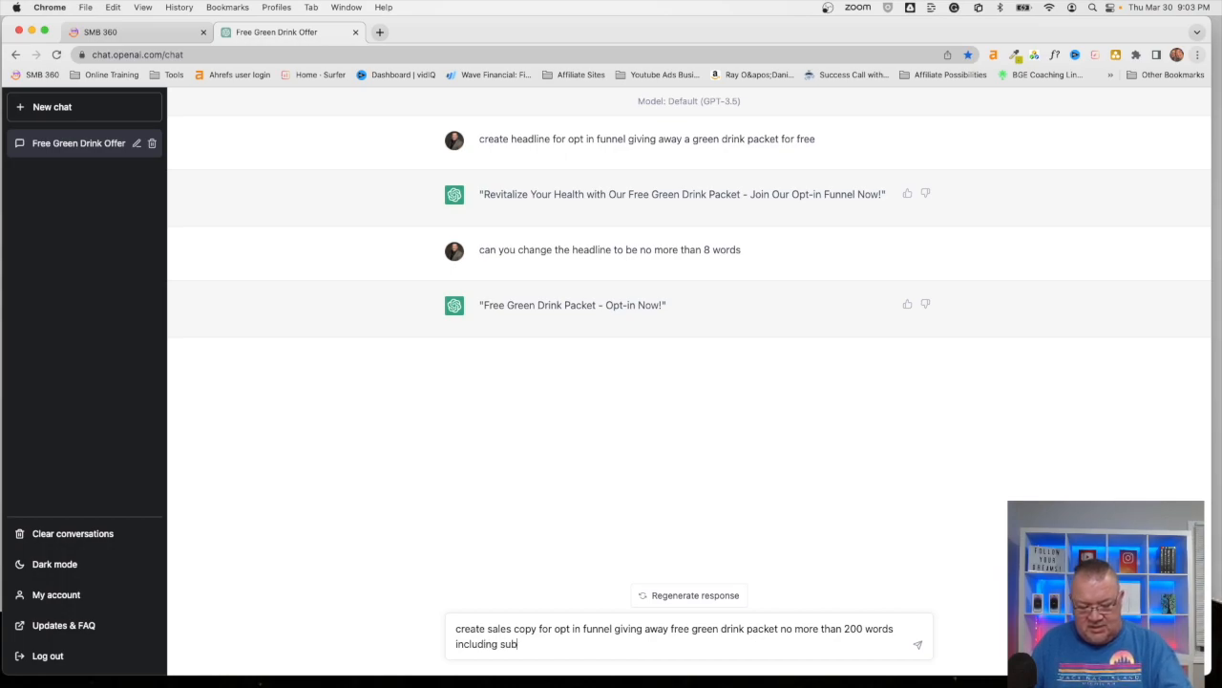
type("headline")
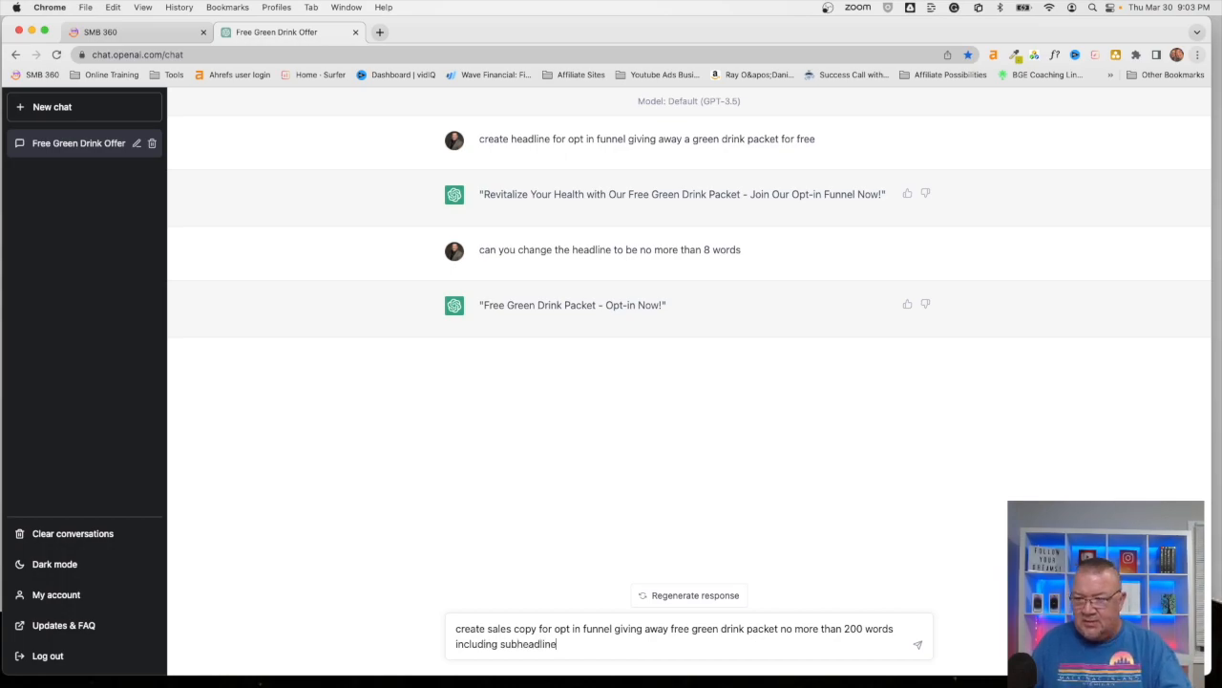
Remove "including subheadline" from the end of the drafted sales copy prompt.
key("BackSpace")
key("BackSpace")
key("BackSpace")
key("BackSpace")
key("BackSpace")
key("BackSpace")
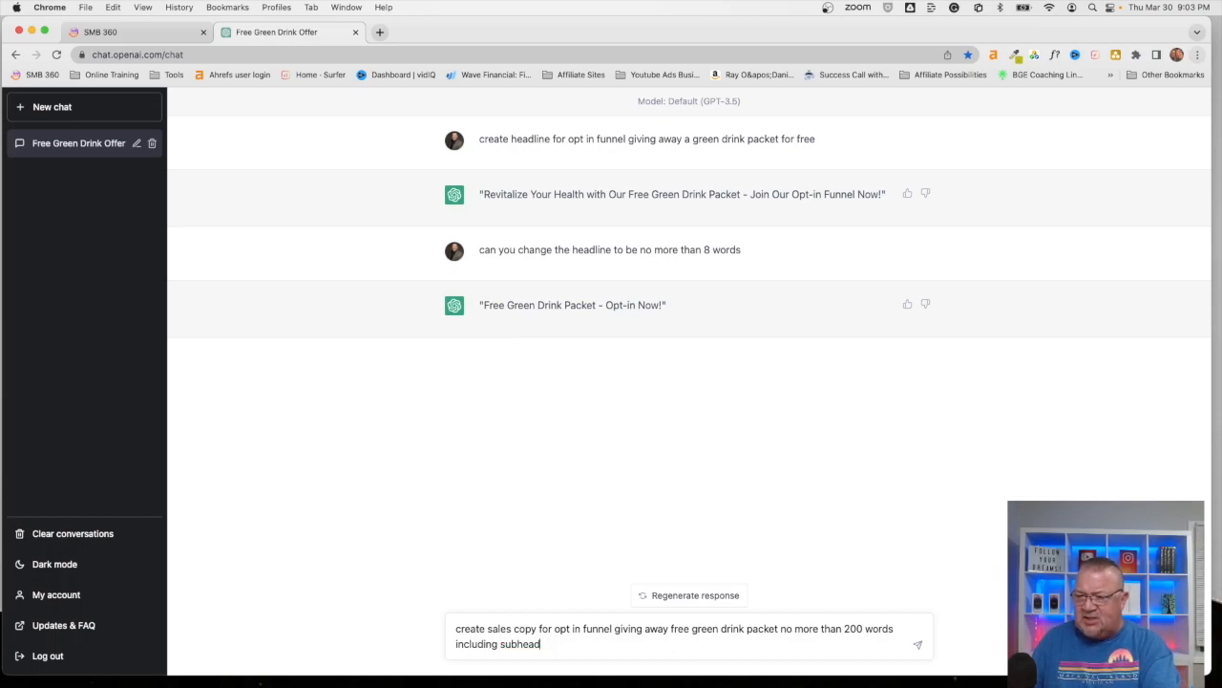
key("BackSpace")
key("BackSpace")
key("BackSpace")
key("BackSpace")
key("BackSpace")
key("BackSpace")
key("BackSpace")
key("BackSpace")
key("BackSpace")
key("BackSpace")
key("BackSpace")
key("BackSpace")
key("BackSpace")
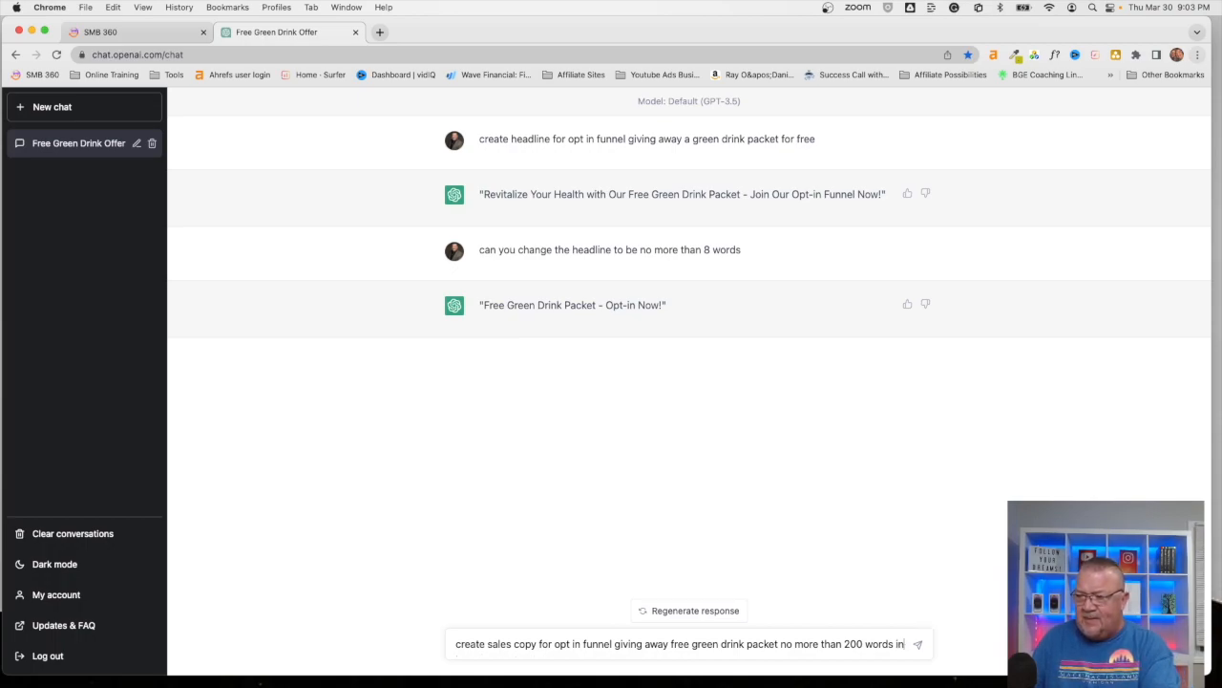
Insert "and subheadline" after "create sales copy" in the prompt and submit it.
left_click(538, 644)
type("and sub")
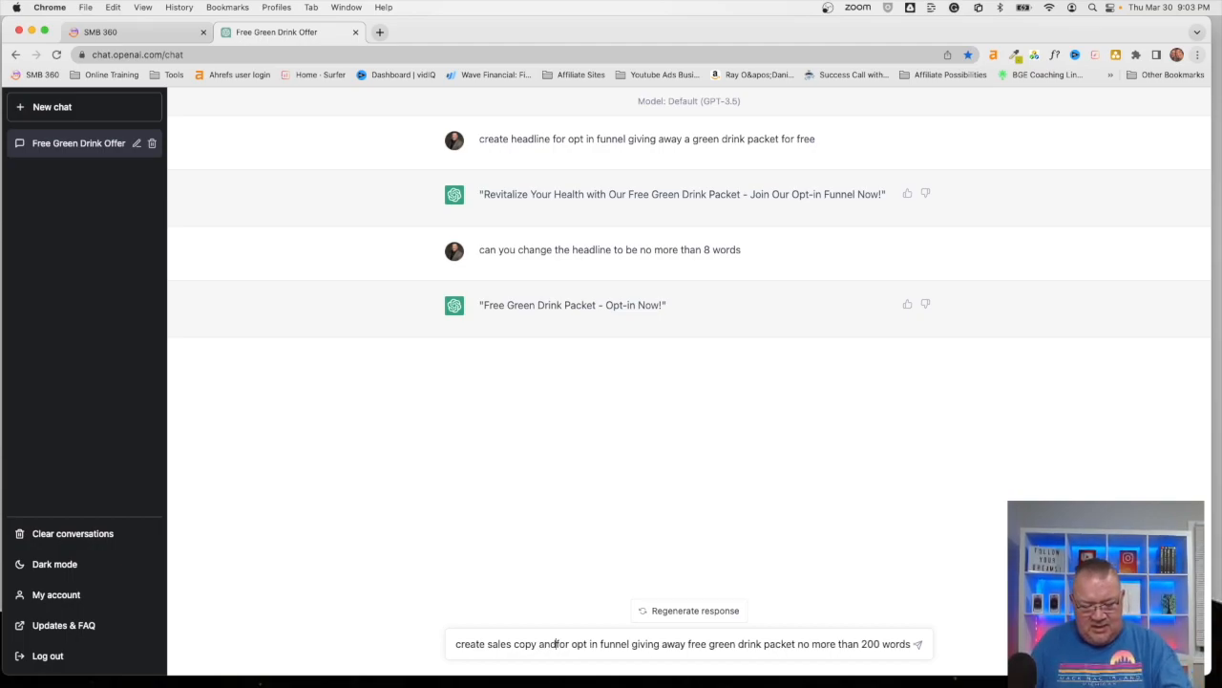
type("headliun")
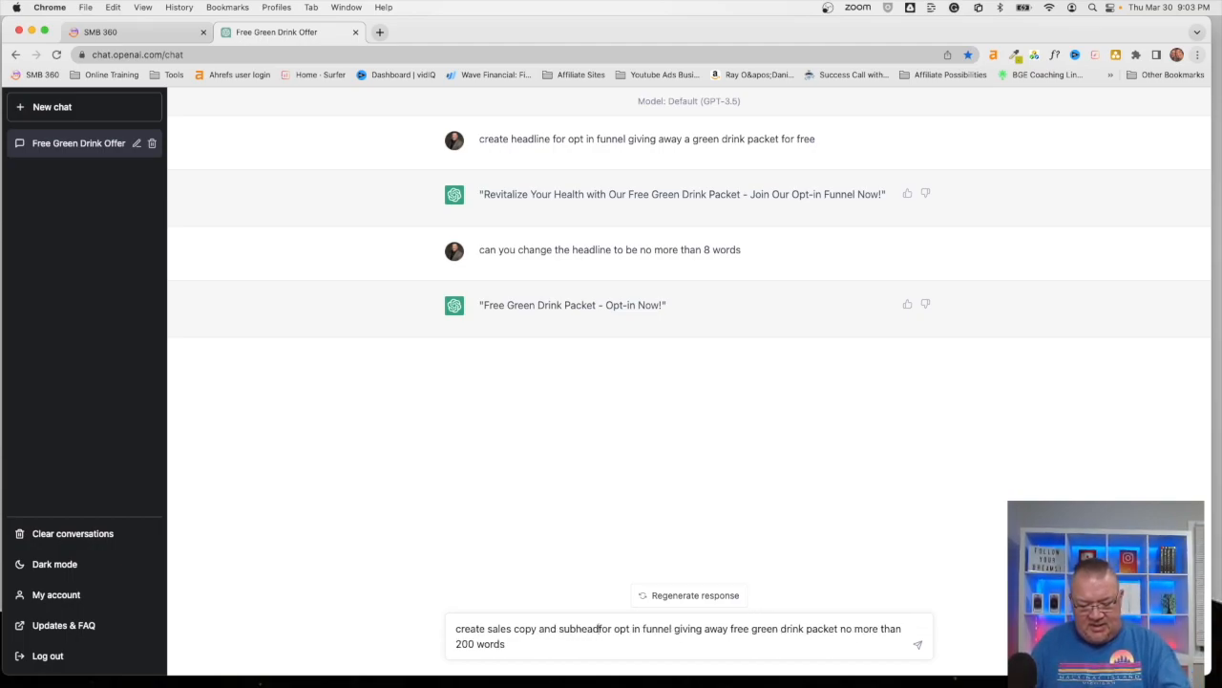
key("BackSpace")
key("BackSpace")
key("BackSpace")
type("inbe")
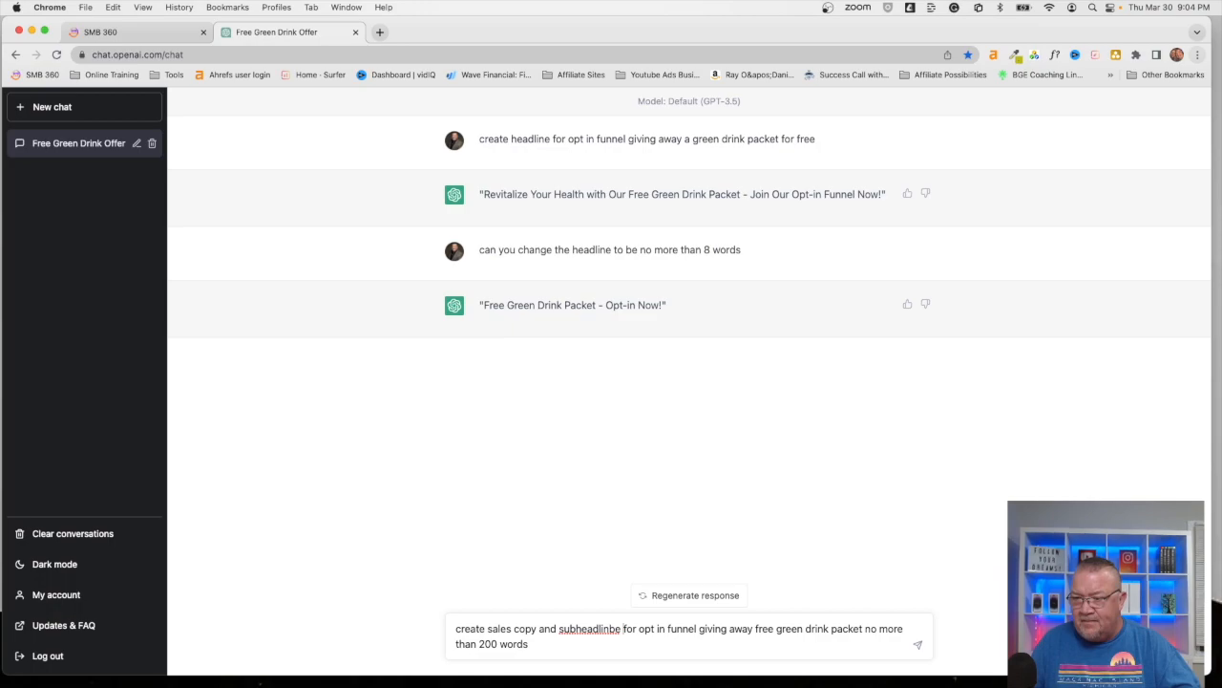
left_click(616, 629)
key("BackSpace")
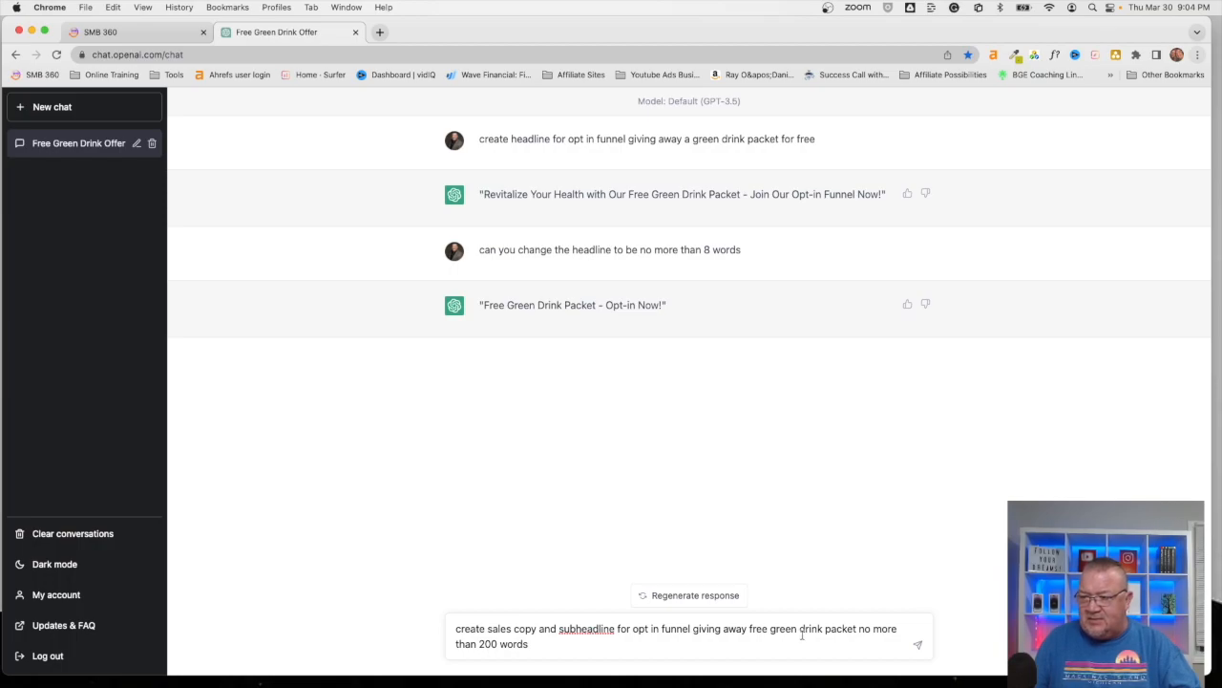
left_click(919, 645)
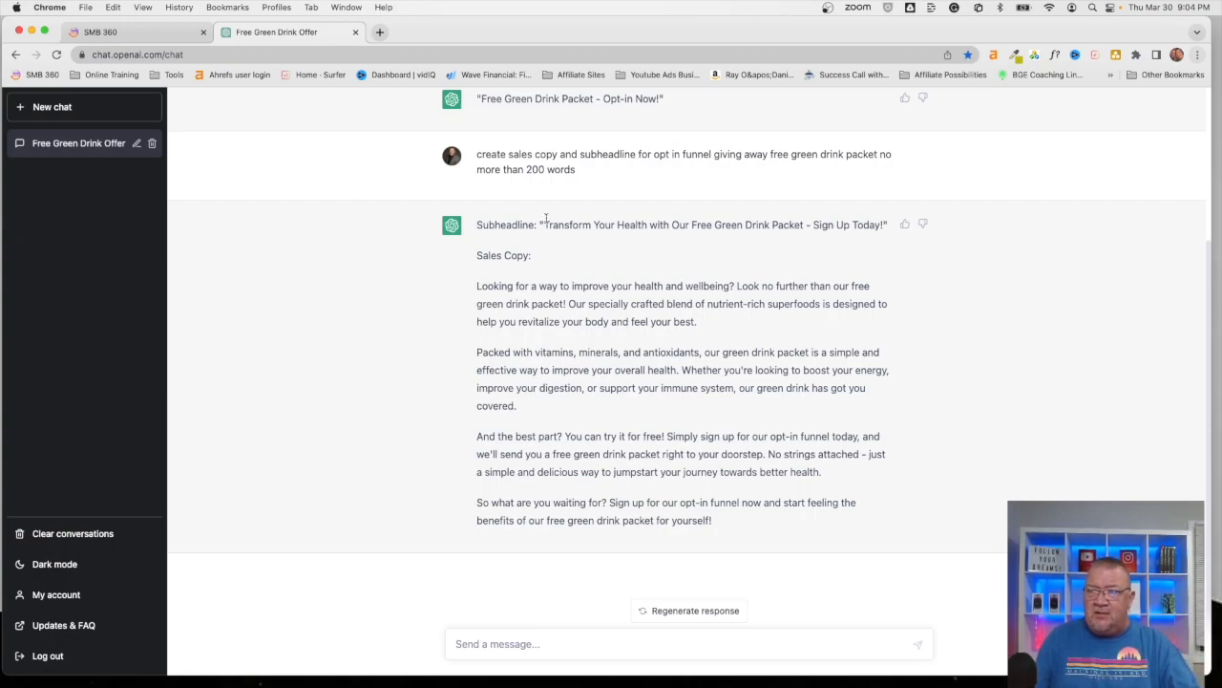
Copy the subheadline "Transform Your Health with Our Free Green Drink Packet - Sign Up Today!" over the SMB 360 page's placeholder sub-headline.
left_click_drag(544, 218, 882, 221)
key("cmd+c")
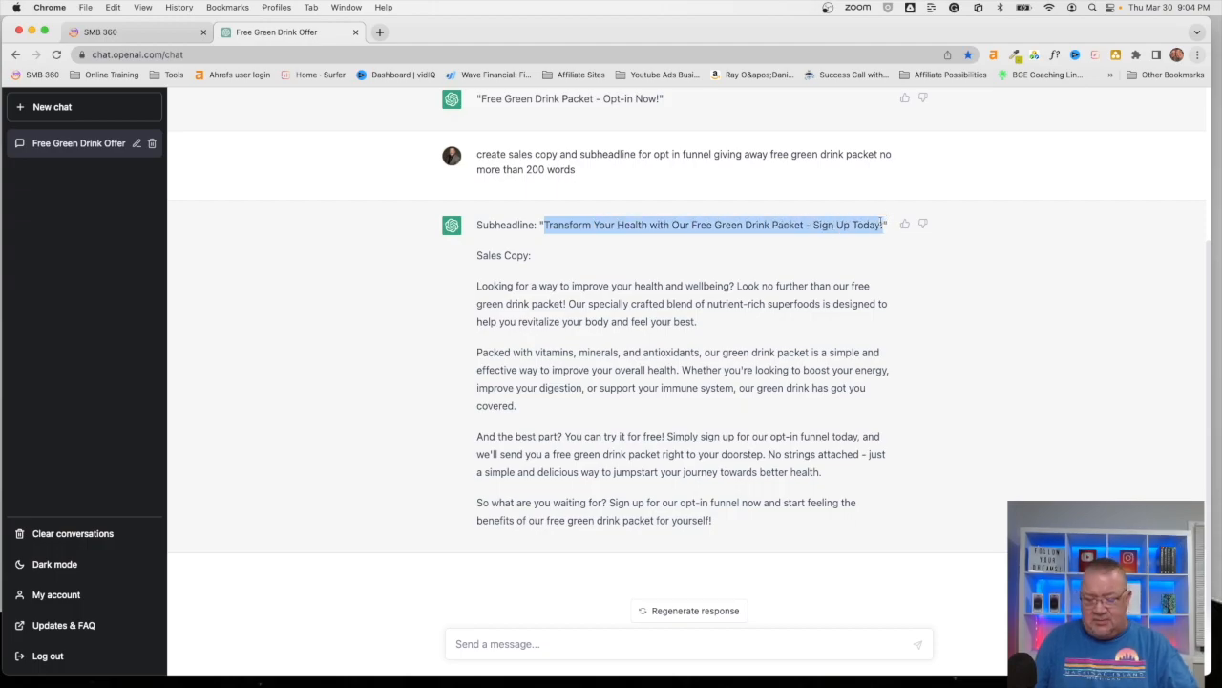
left_click(164, 36)
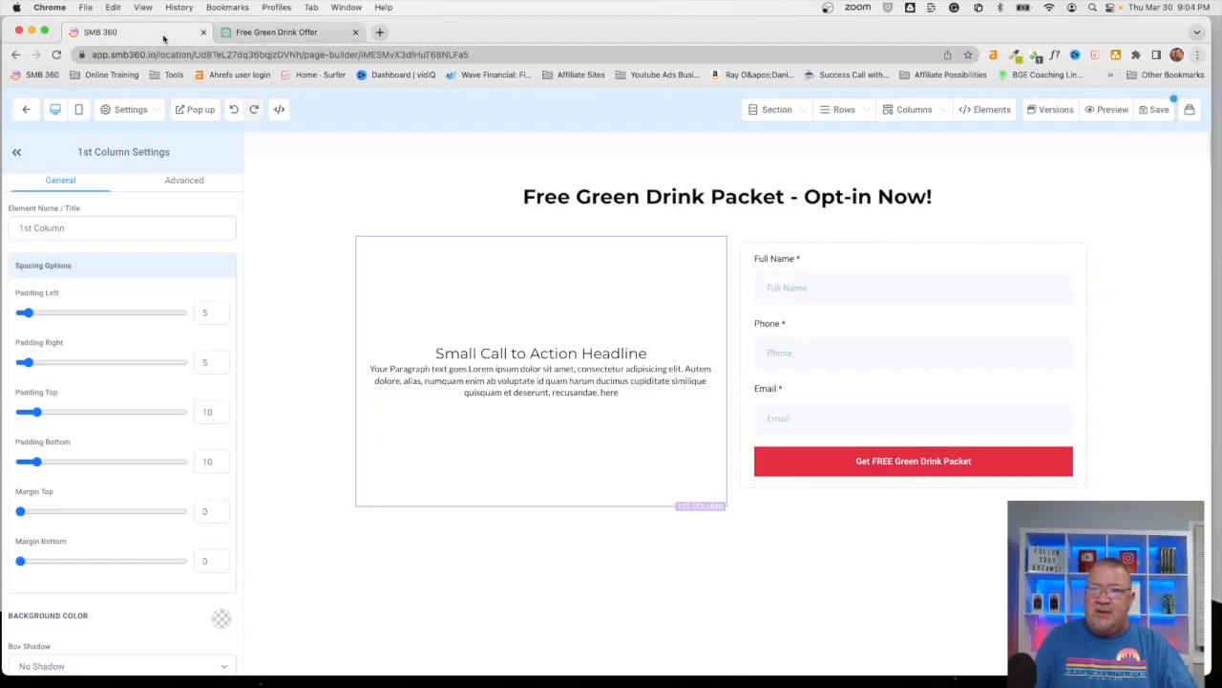
left_click(436, 353)
left_click_drag(436, 354, 652, 354)
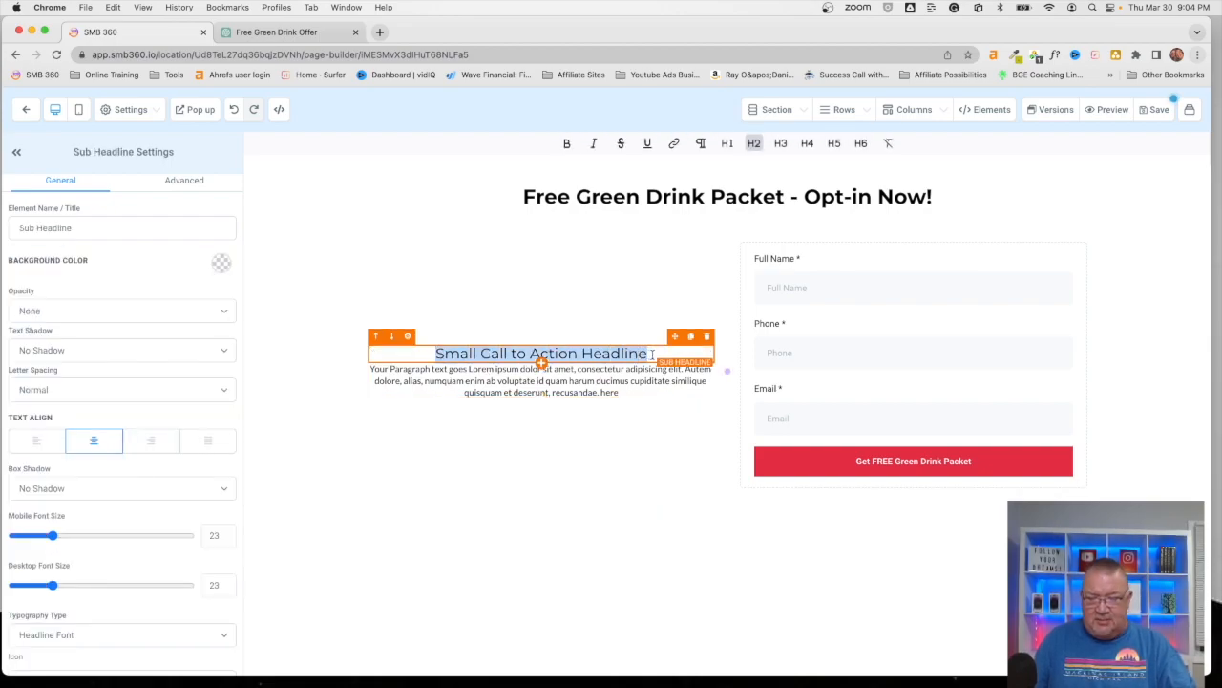
key("cmd+v")
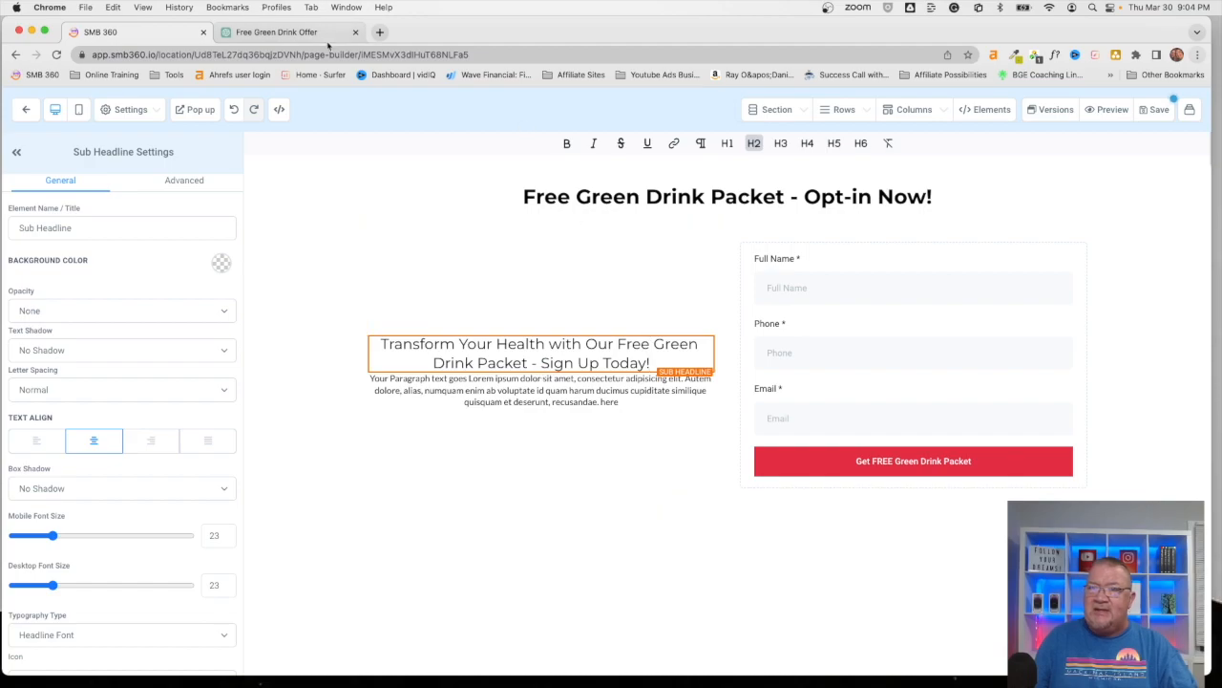
Switch to ChatGPT and copy the sales copy from "Looking for a way to improve" through "green drink packet for yourself!".
left_click(297, 43)
left_click(489, 301)
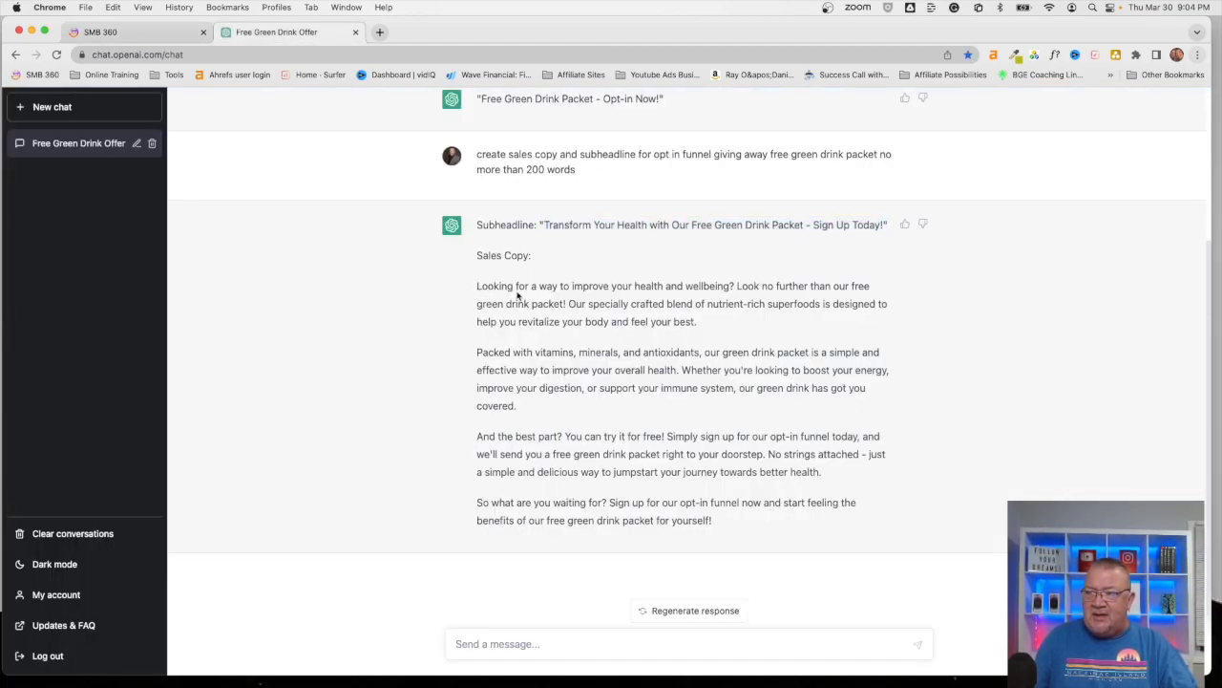
left_click_drag(474, 284, 739, 526)
key("super+c")
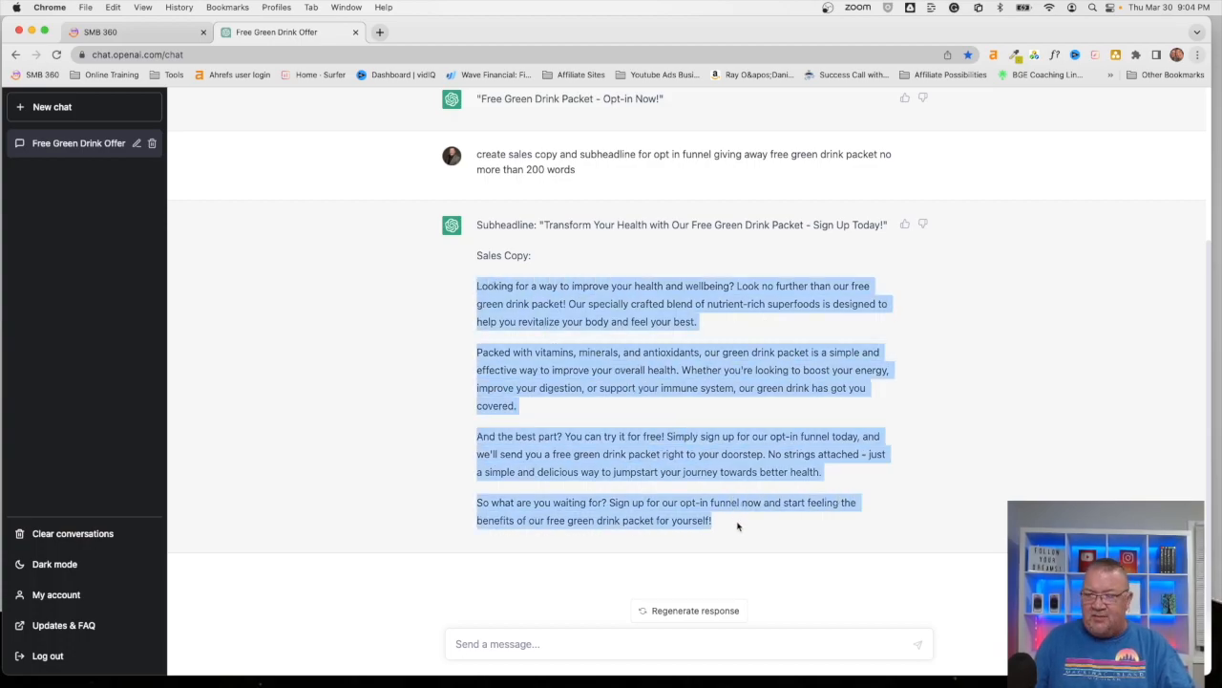
Switch to SMB 360 and replace the placeholder paragraph below the sub-headline with the copied sales copy.
left_click(143, 35)
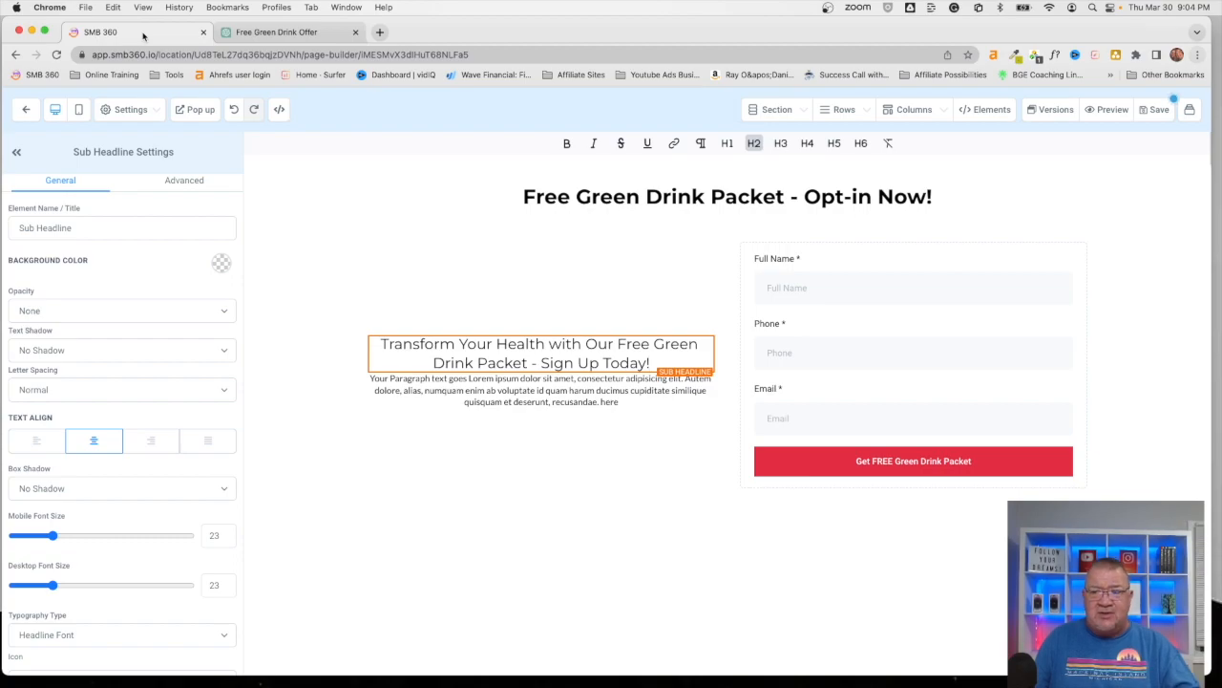
left_click(487, 392)
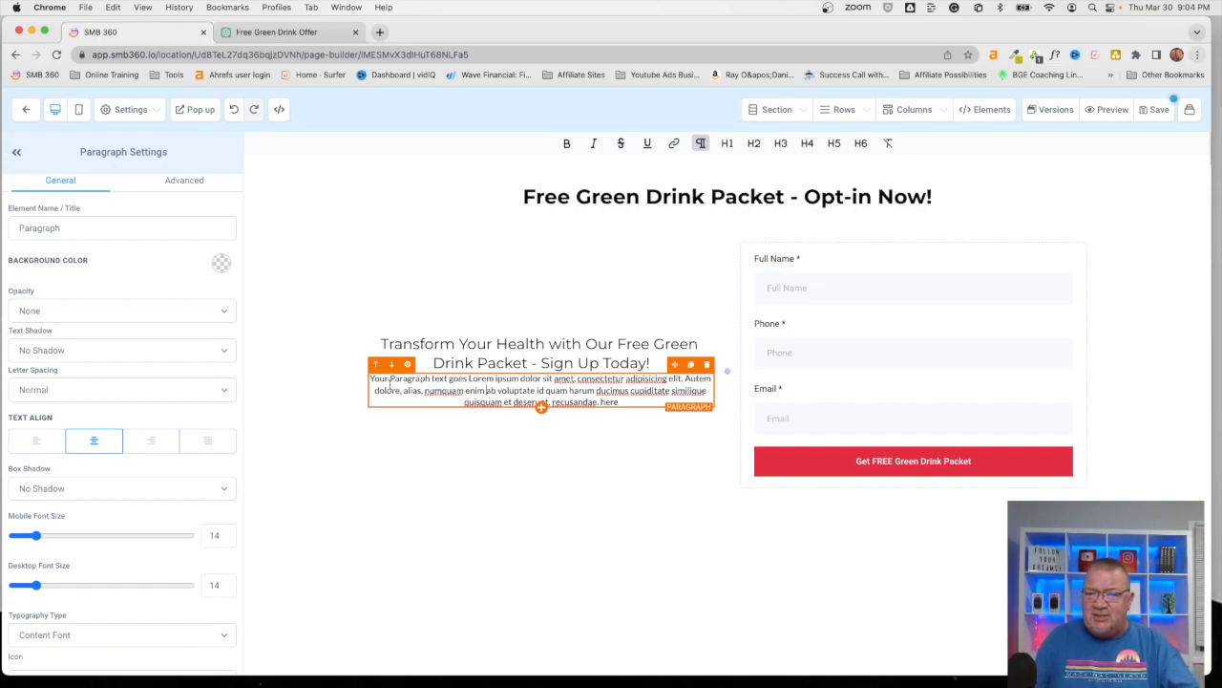
left_click(630, 419)
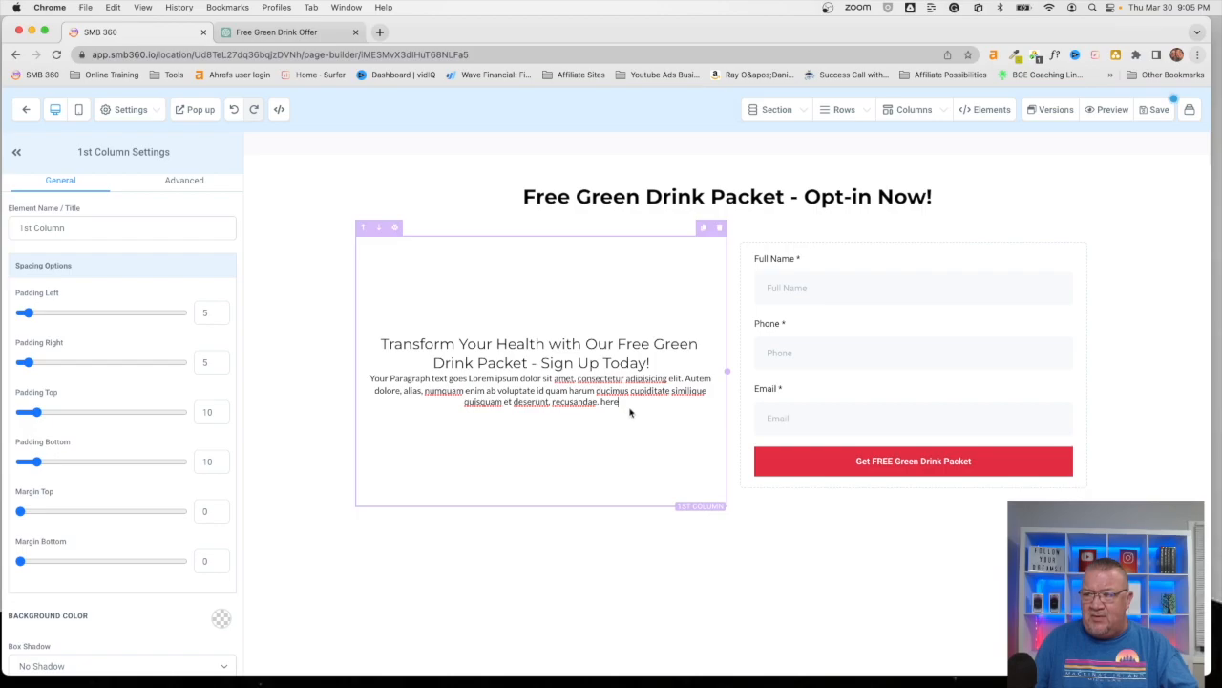
left_click(630, 405)
left_click_drag(620, 403, 470, 378)
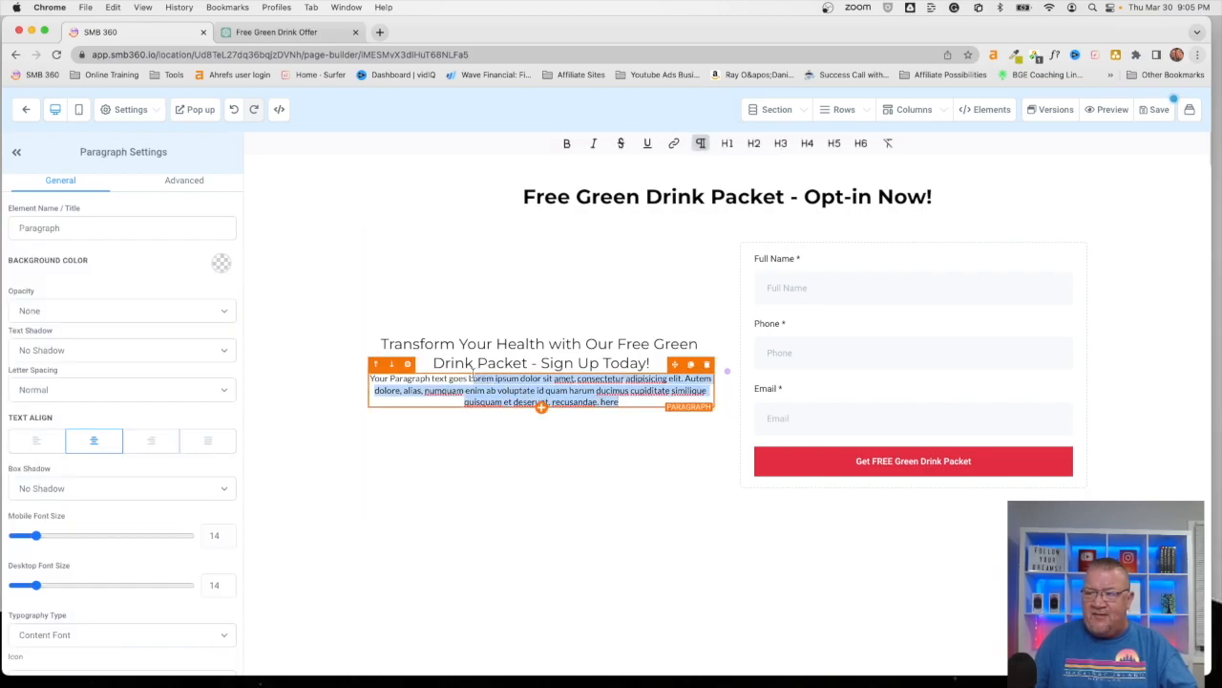
key("BackSpace")
key("BackSpace")
key("BackSpace")
key("BackSpace")
key("BackSpace")
key("BackSpace")
key("BackSpace")
key("BackSpace")
key("BackSpace")
key("BackSpace")
key("BackSpace")
key("BackSpace")
key("BackSpace")
key("BackSpace")
key("BackSpace")
key("BackSpace")
key("BackSpace")
key("BackSpace")
key("BackSpace")
key("BackSpace")
key("BackSpace")
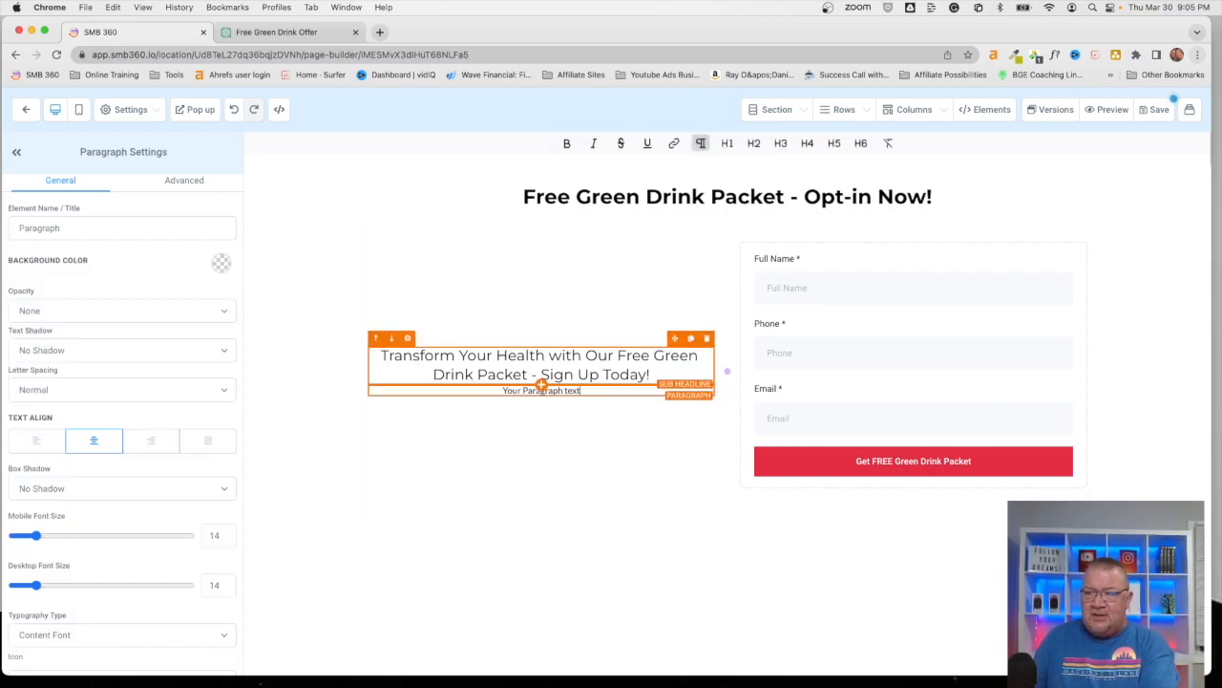
key("BackSpace")
key("BackSpace")
key("BackSpace")
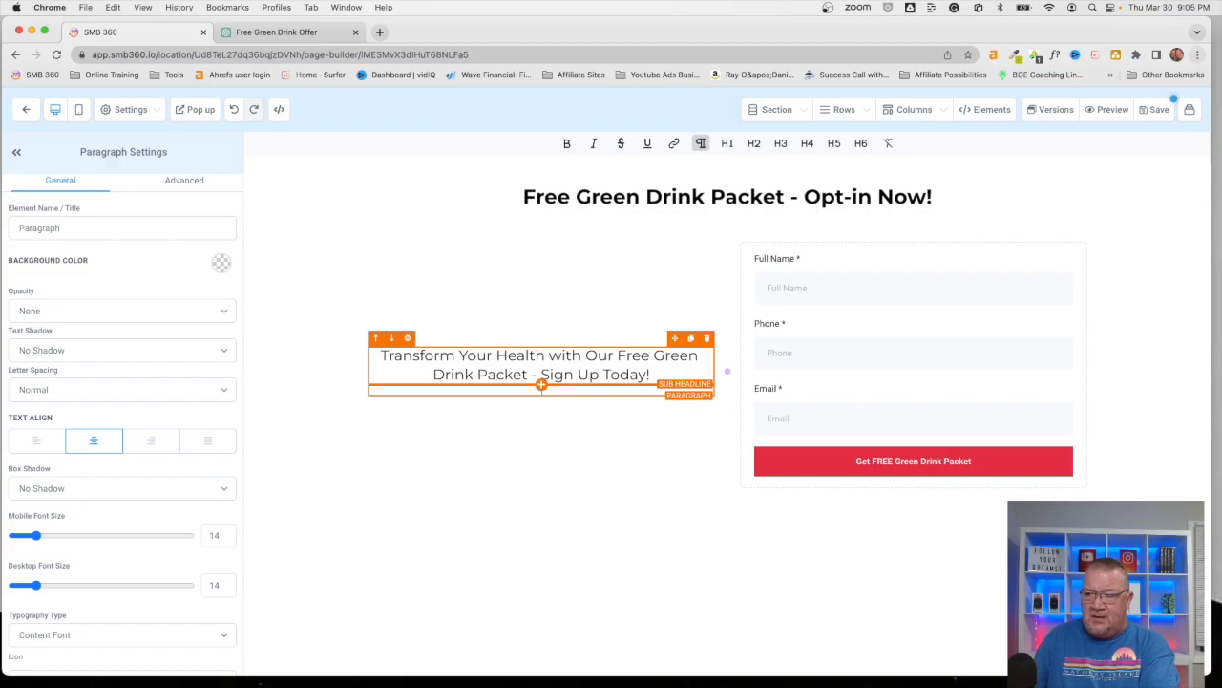
key("super+v")
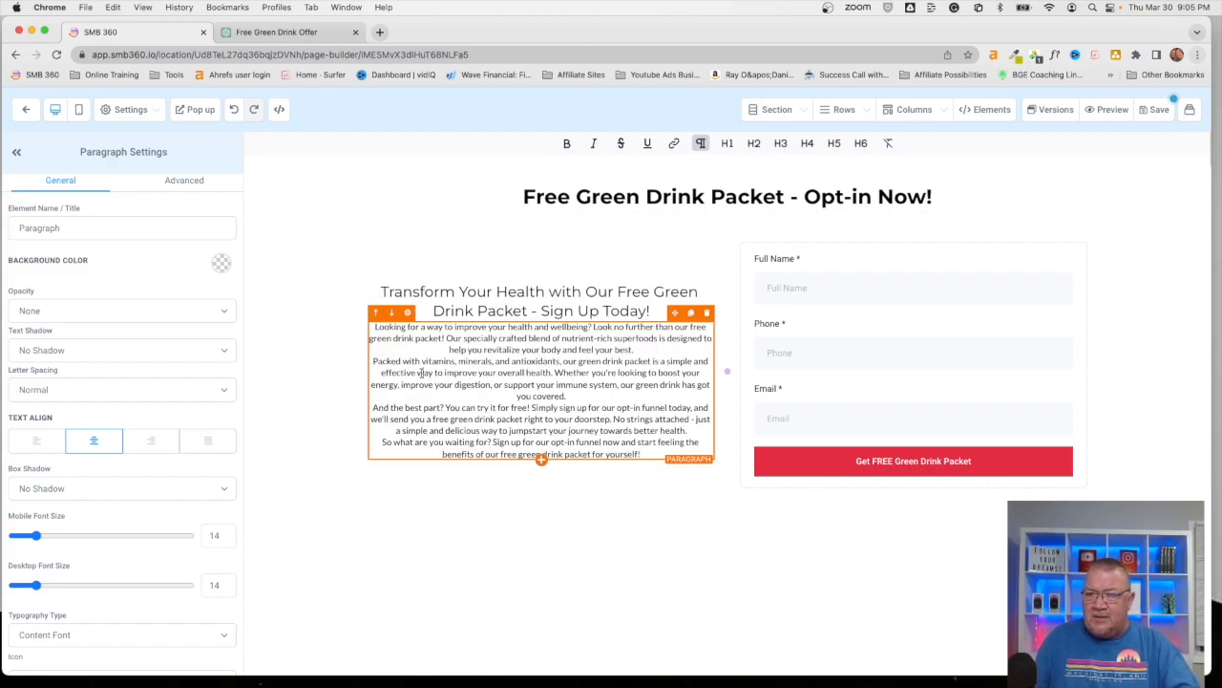
Set the sales copy paragraph's desktop font size to 18.
left_click_drag(375, 327, 646, 457)
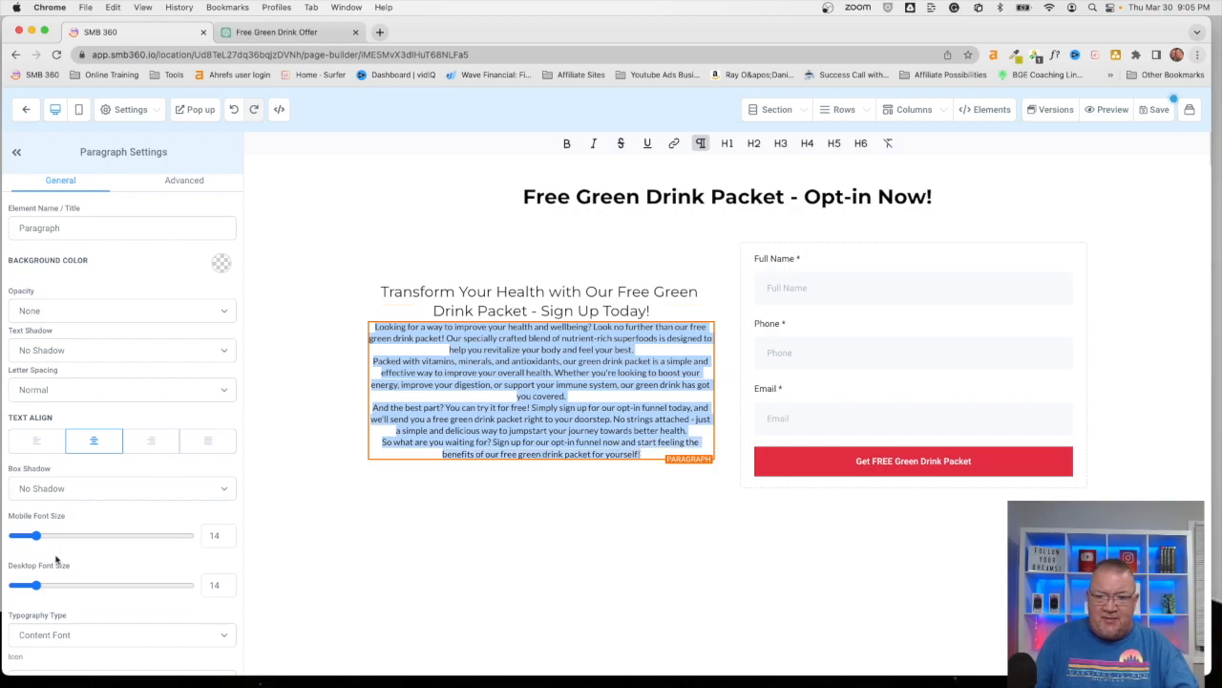
left_click_drag(37, 586, 43, 586)
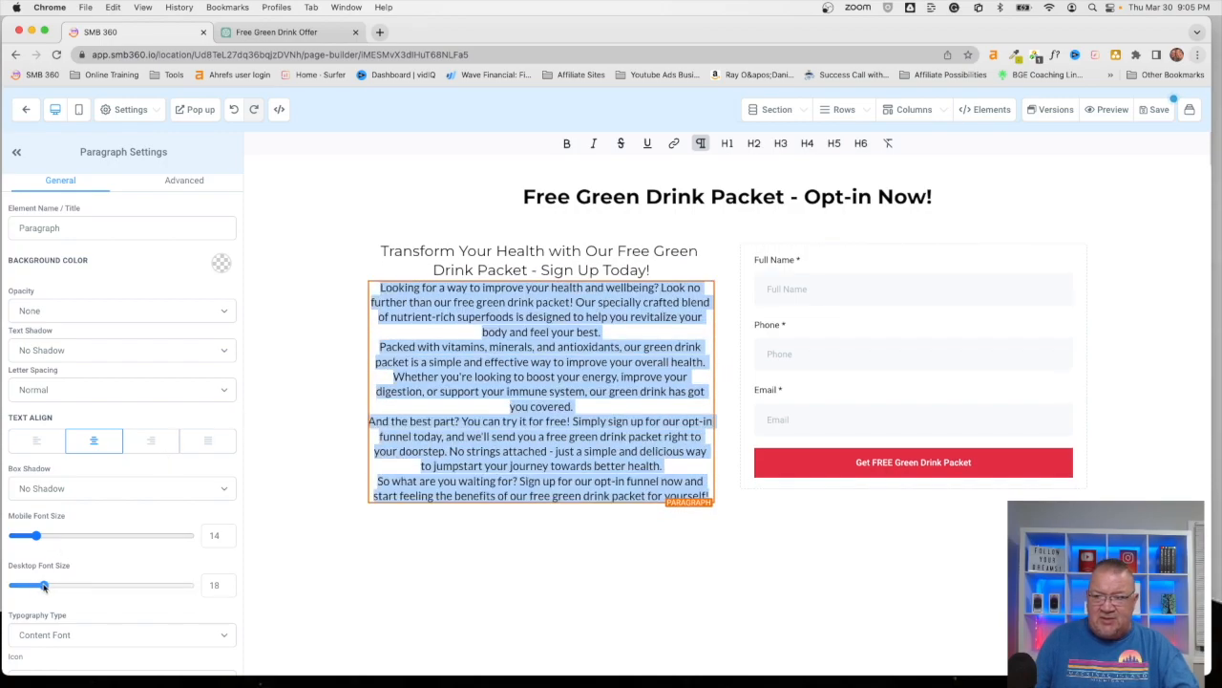
left_click(559, 470)
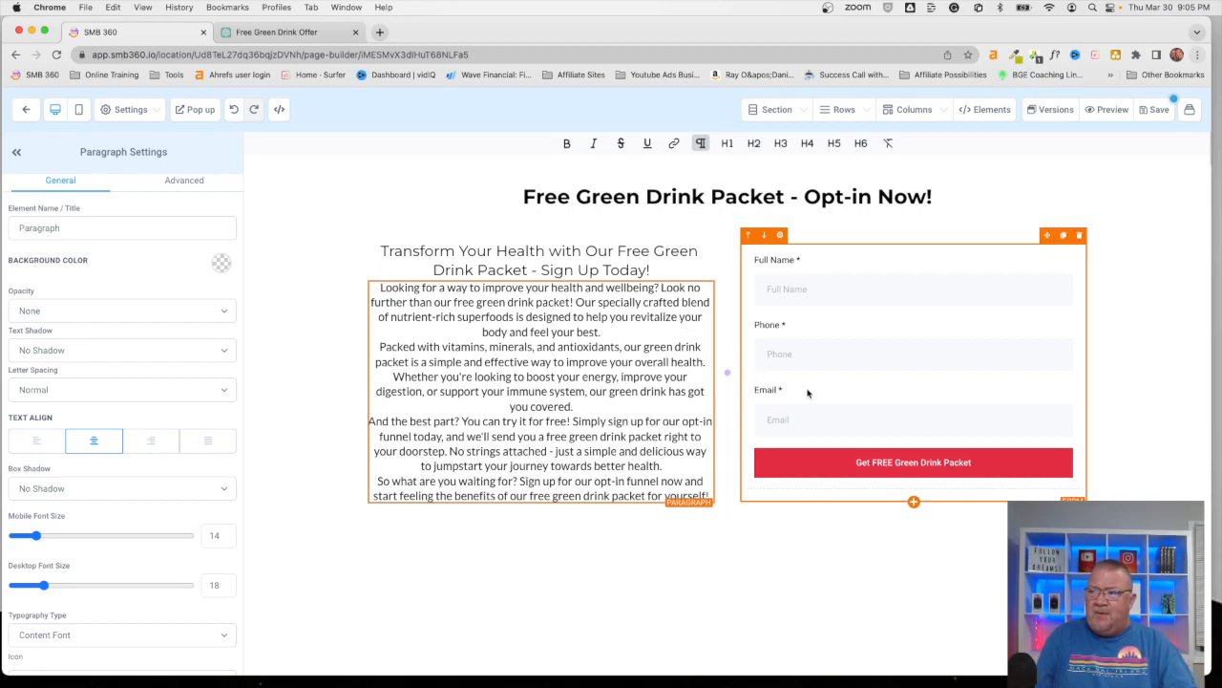
left_click(759, 498)
left_click(743, 526)
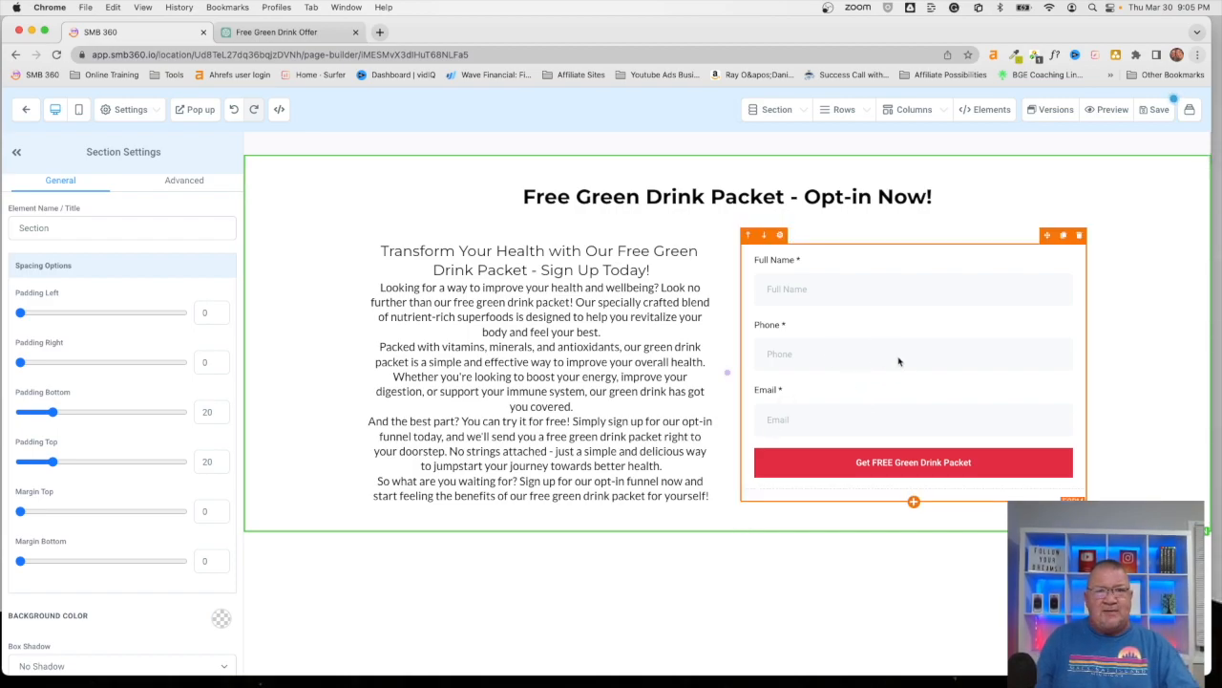
Save the page without filling in SEO metadata, preview it, and return to the page builder with the headline selected.
left_click(1152, 110)
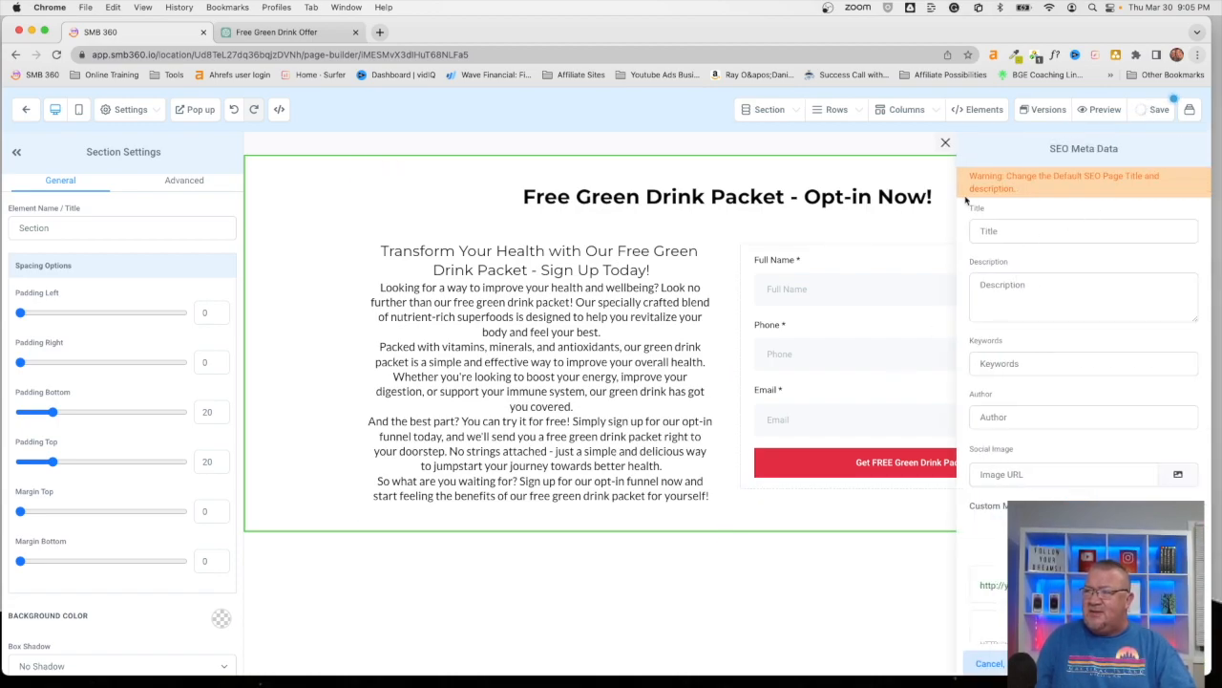
left_click(945, 142)
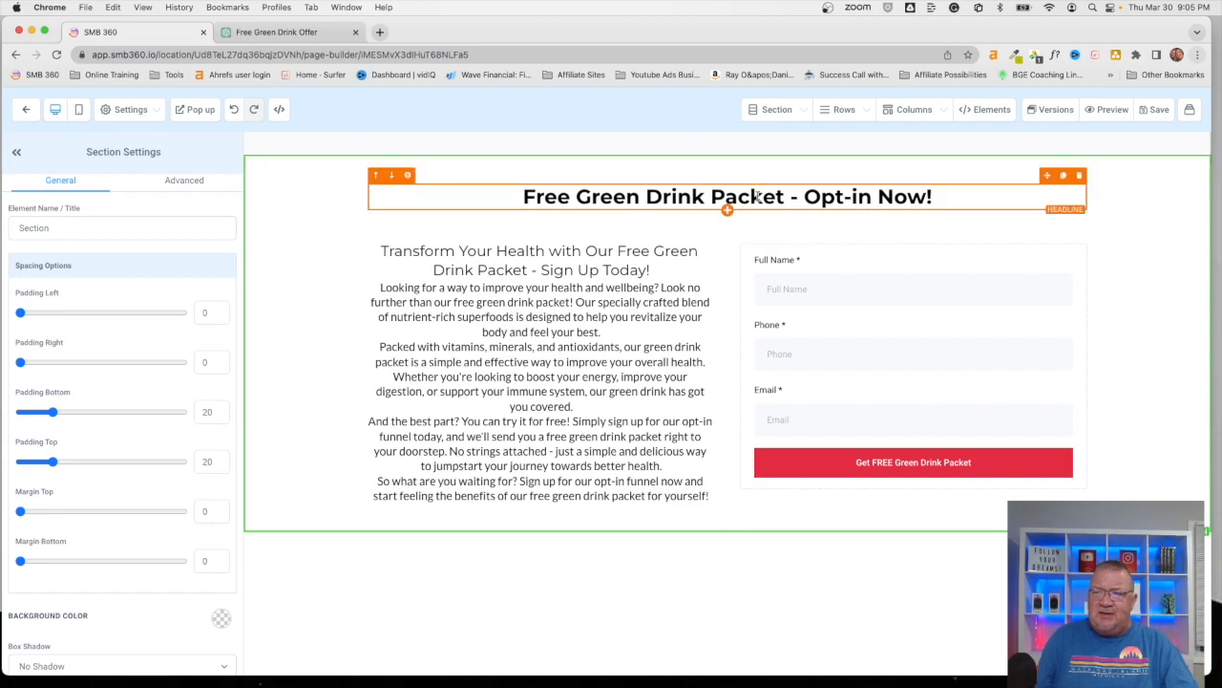
left_click(1100, 109)
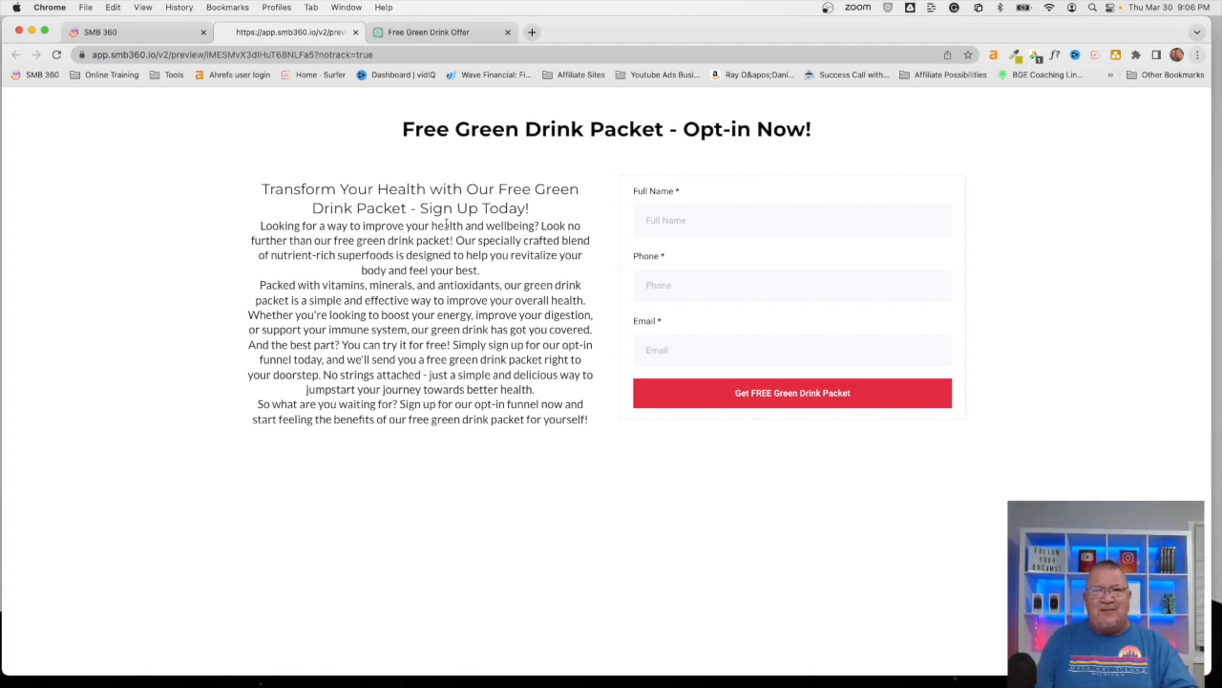
left_click(150, 34)
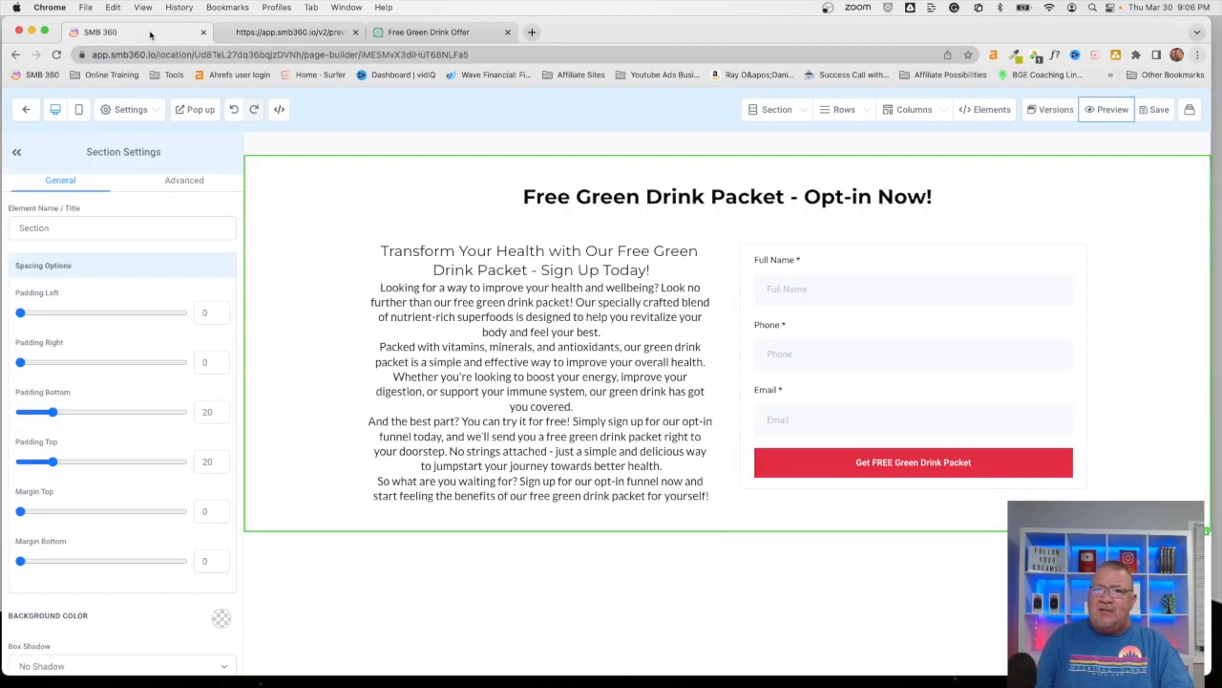
left_click(549, 197)
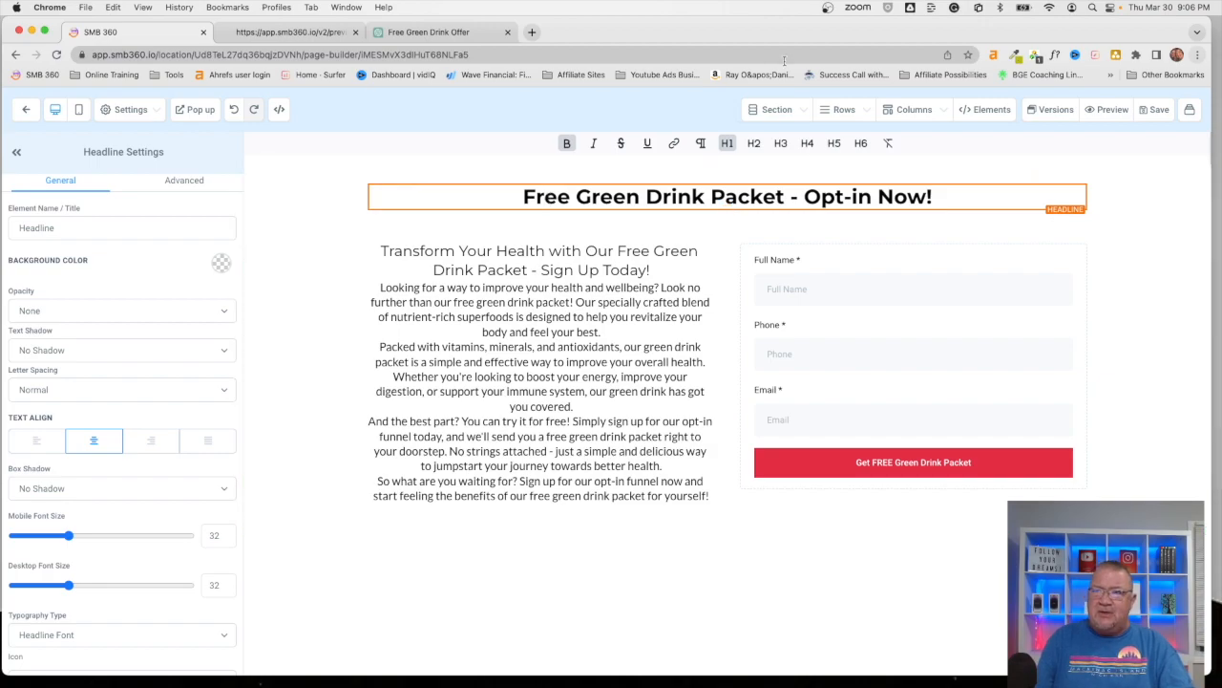
Switch to ChatGPT and submit "create html code to make opt in funnel headline move on the page" in a new chat.
left_click(443, 31)
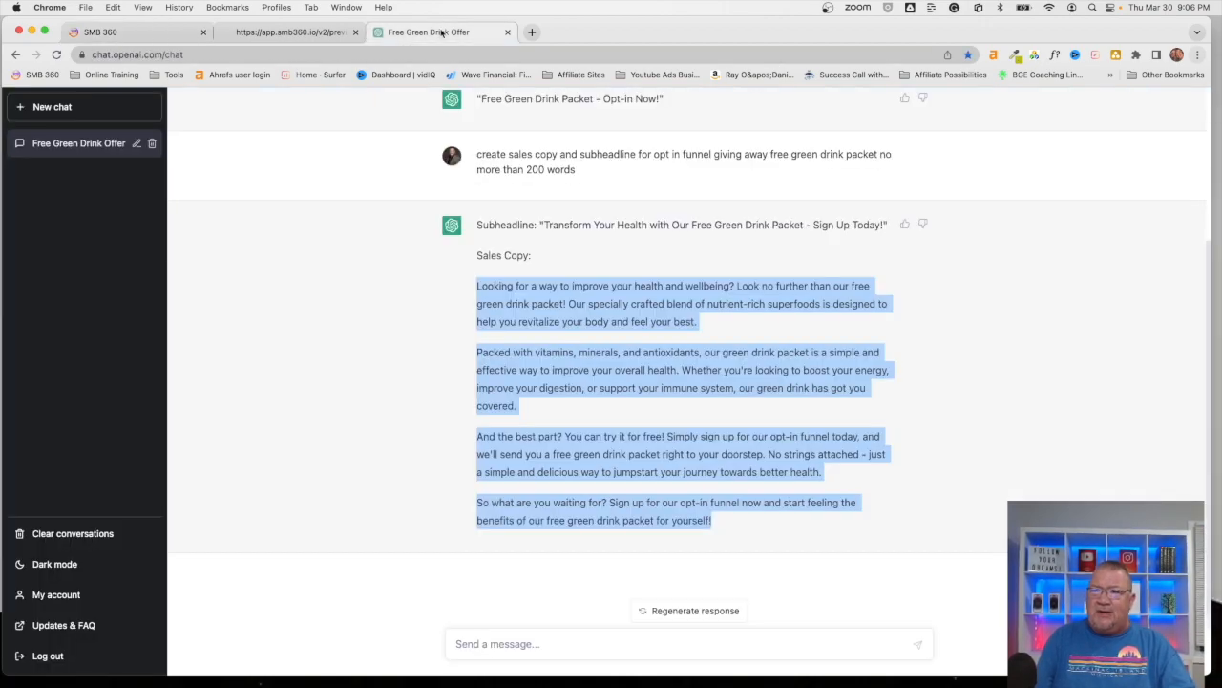
left_click(65, 109)
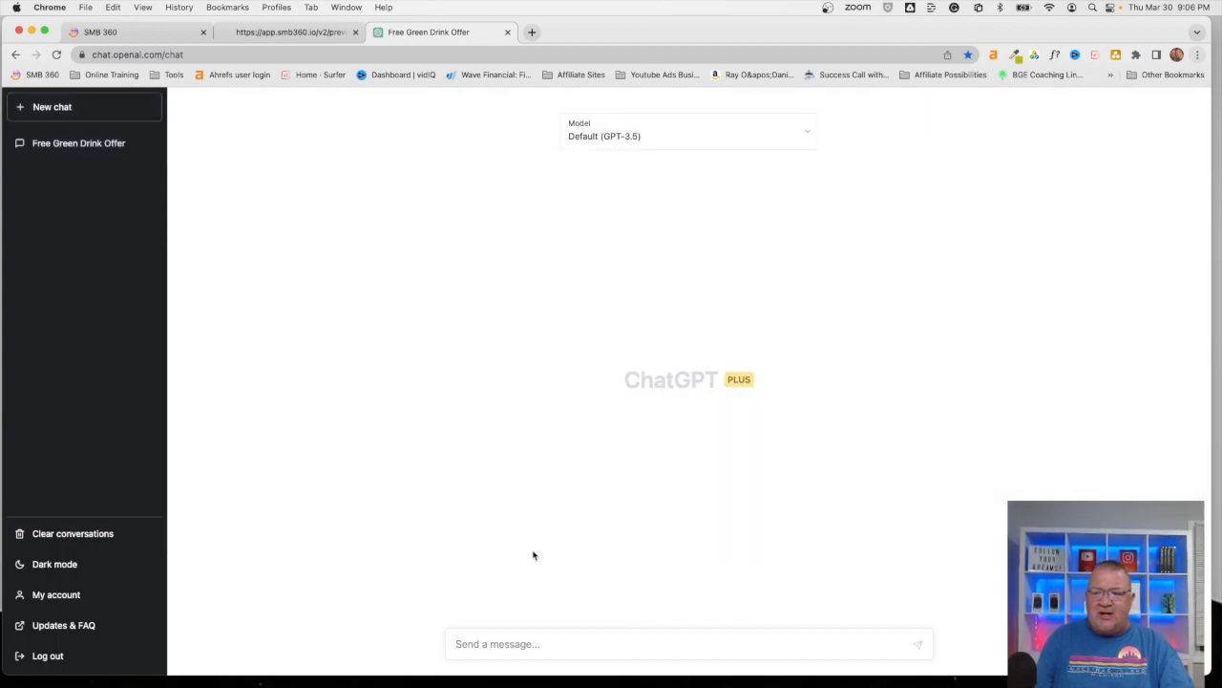
left_click(501, 646)
type("create html")
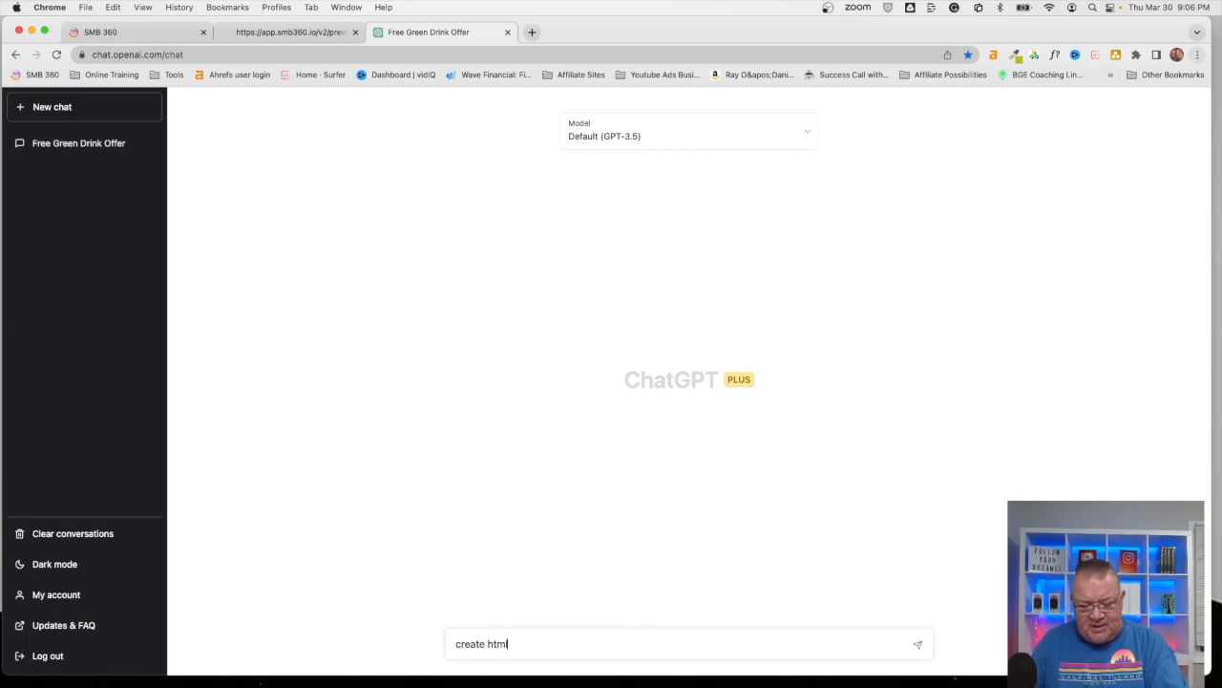
type(" code ")
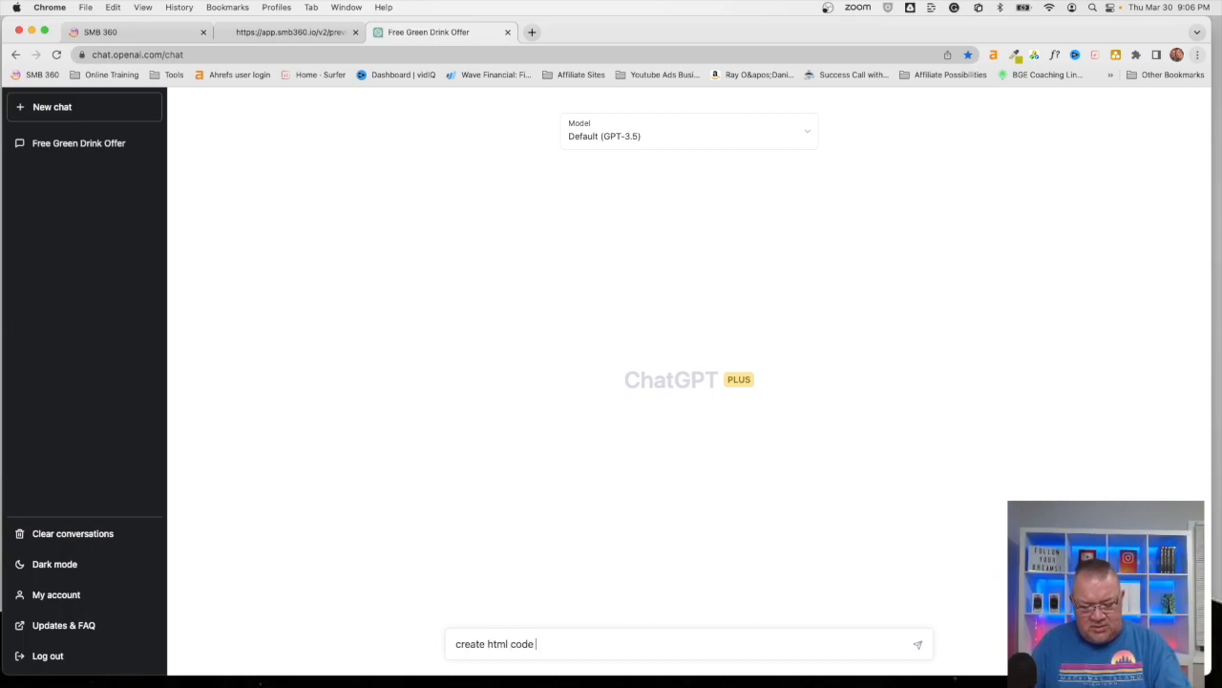
type("to ma")
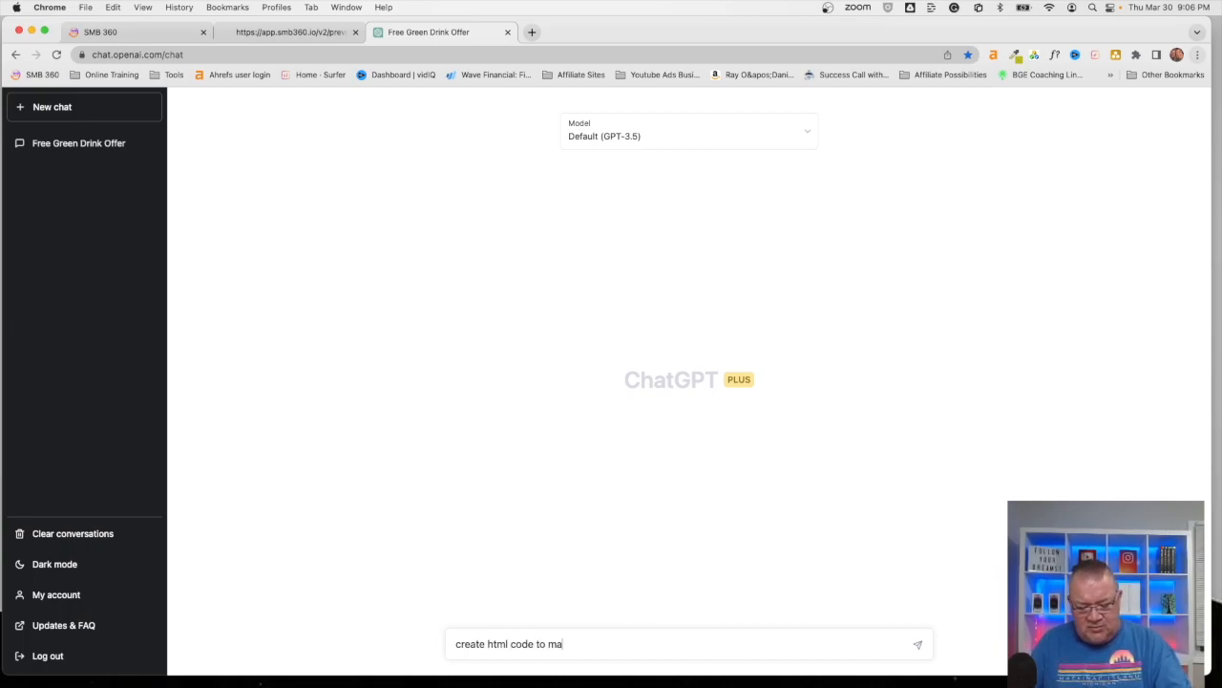
type("ke opt in funnel headline move")
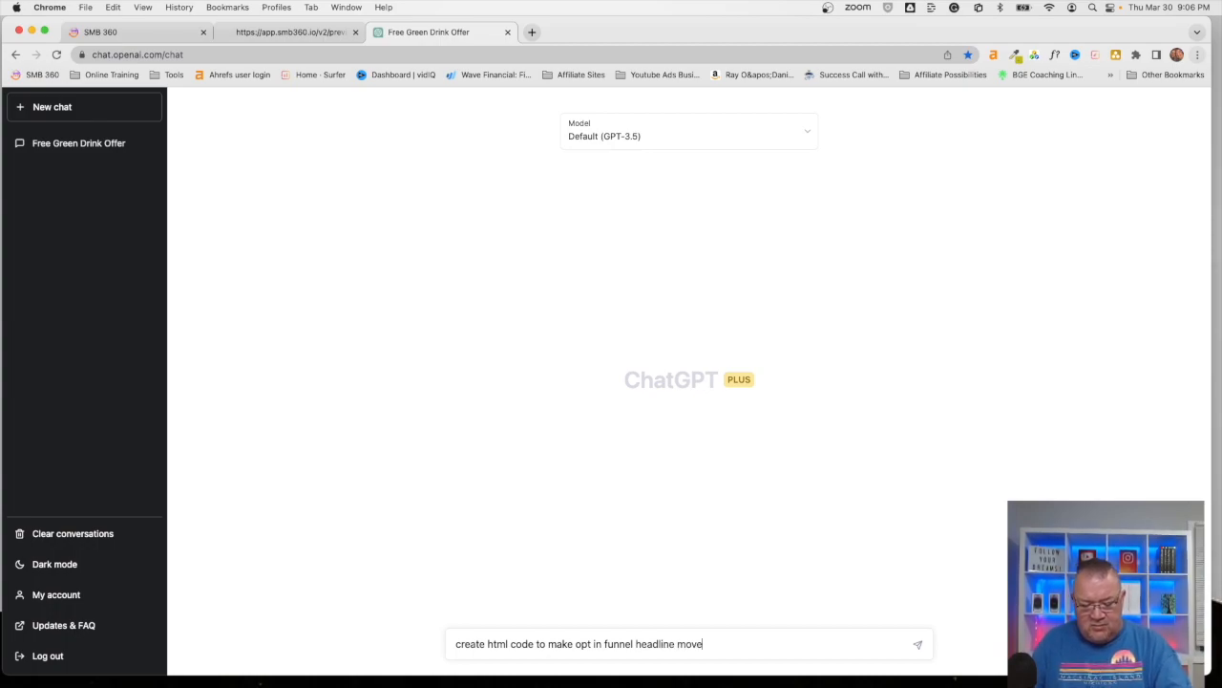
type(" on the page")
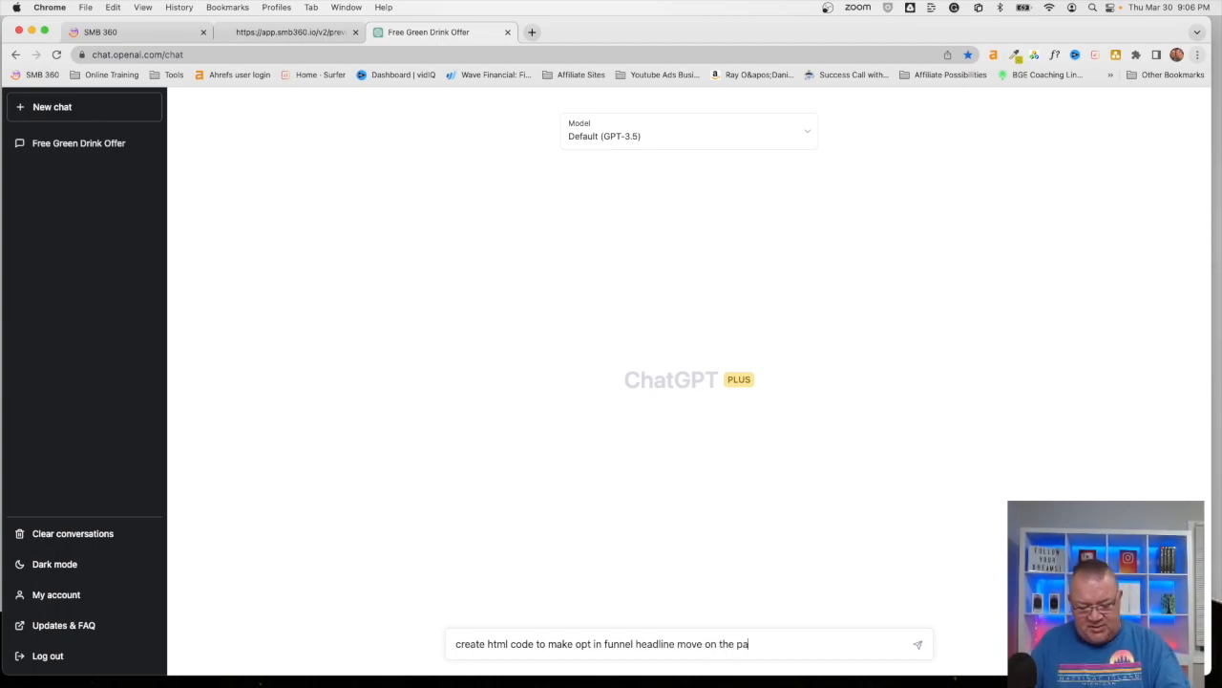
key("Return")
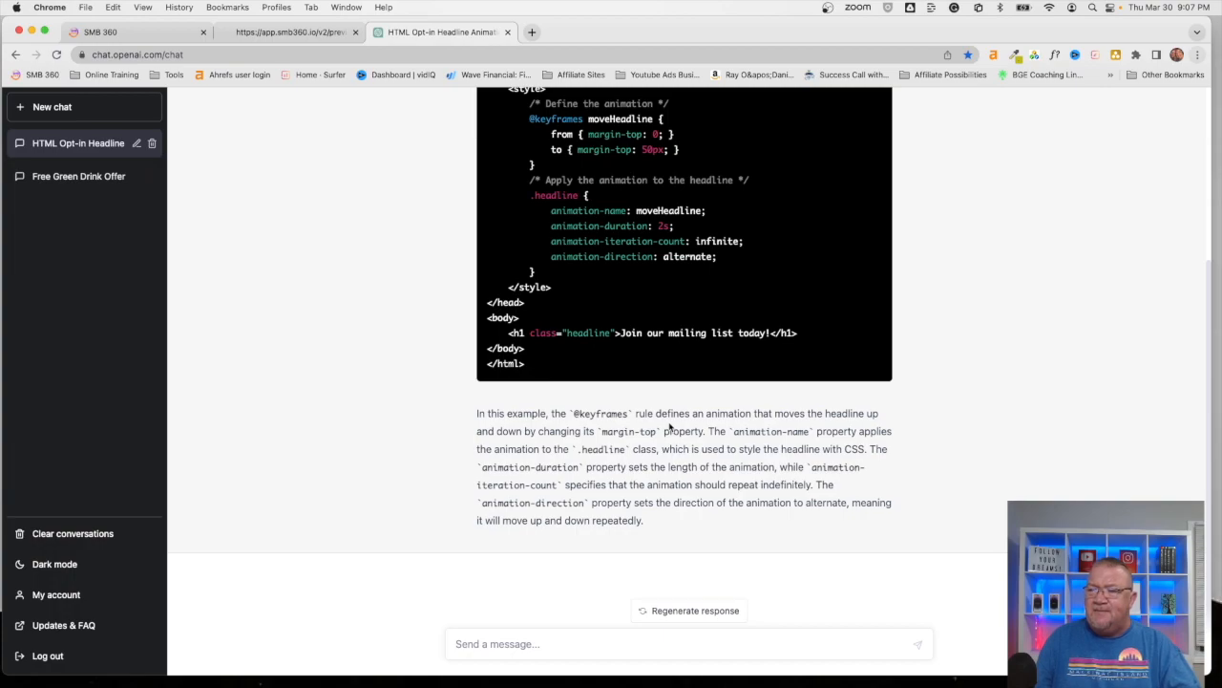
Copy the generated code's whole style block, from the opening <style> tag through the closing </style> tag.
scroll(669, 427, "up", 2)
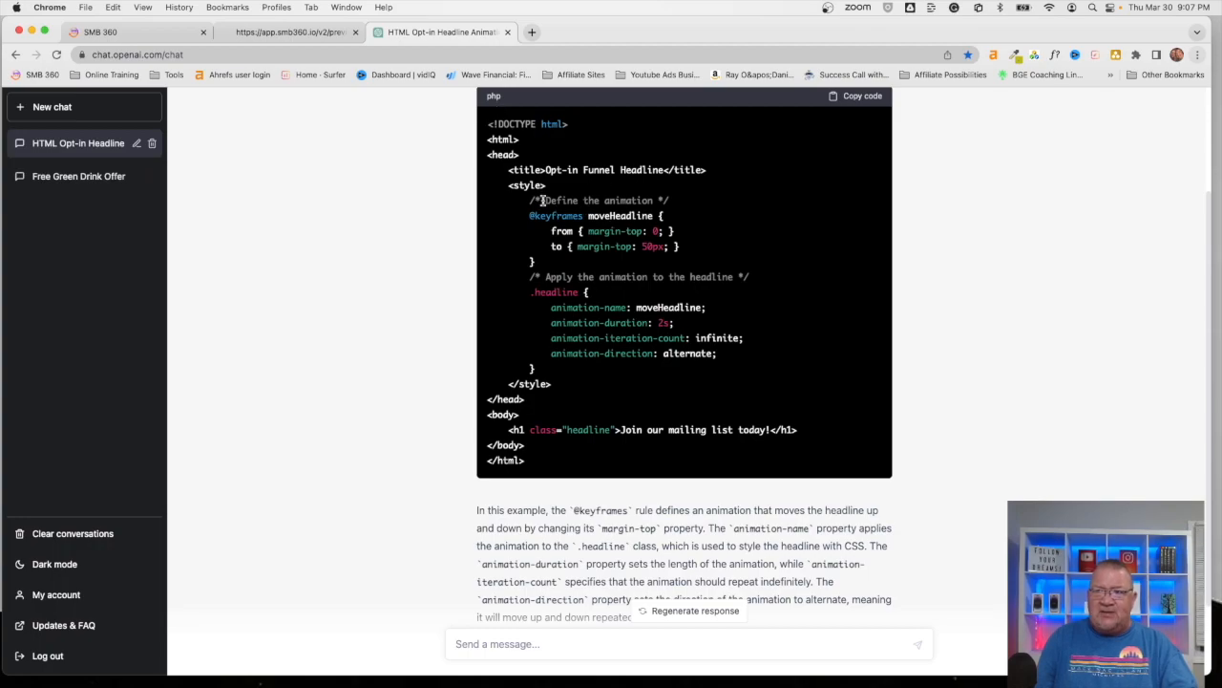
left_click_drag(521, 200, 559, 374)
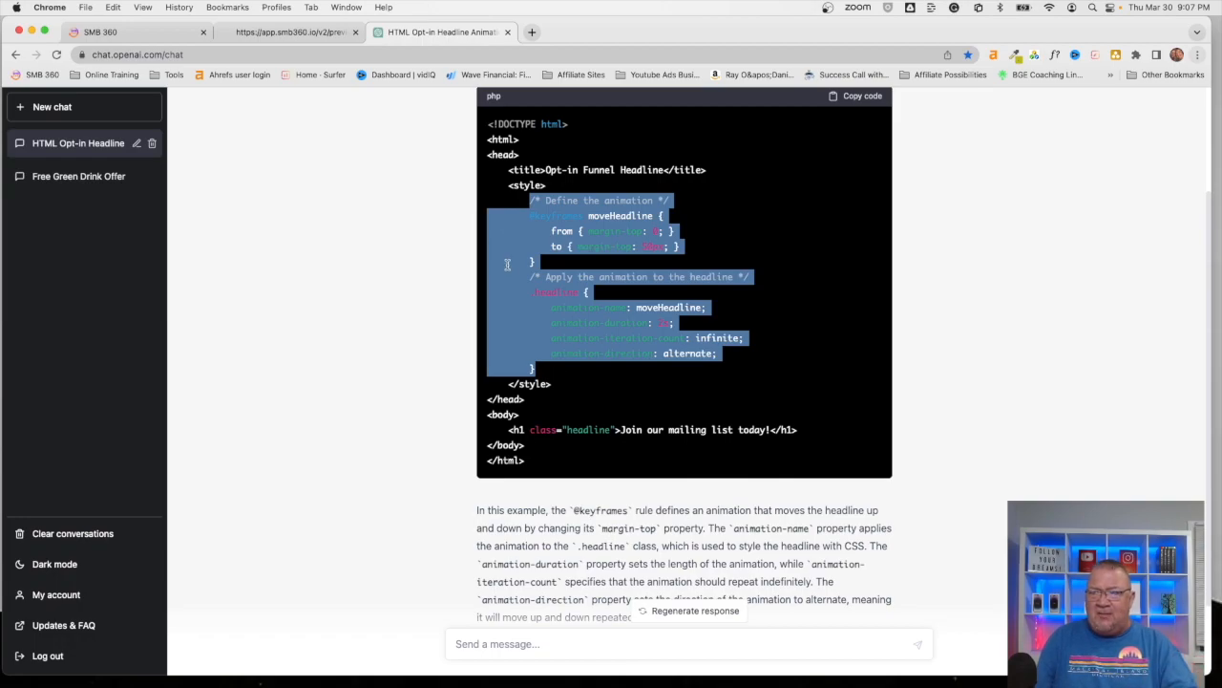
left_click(497, 205)
left_click_drag(503, 187, 563, 381)
key("super+c")
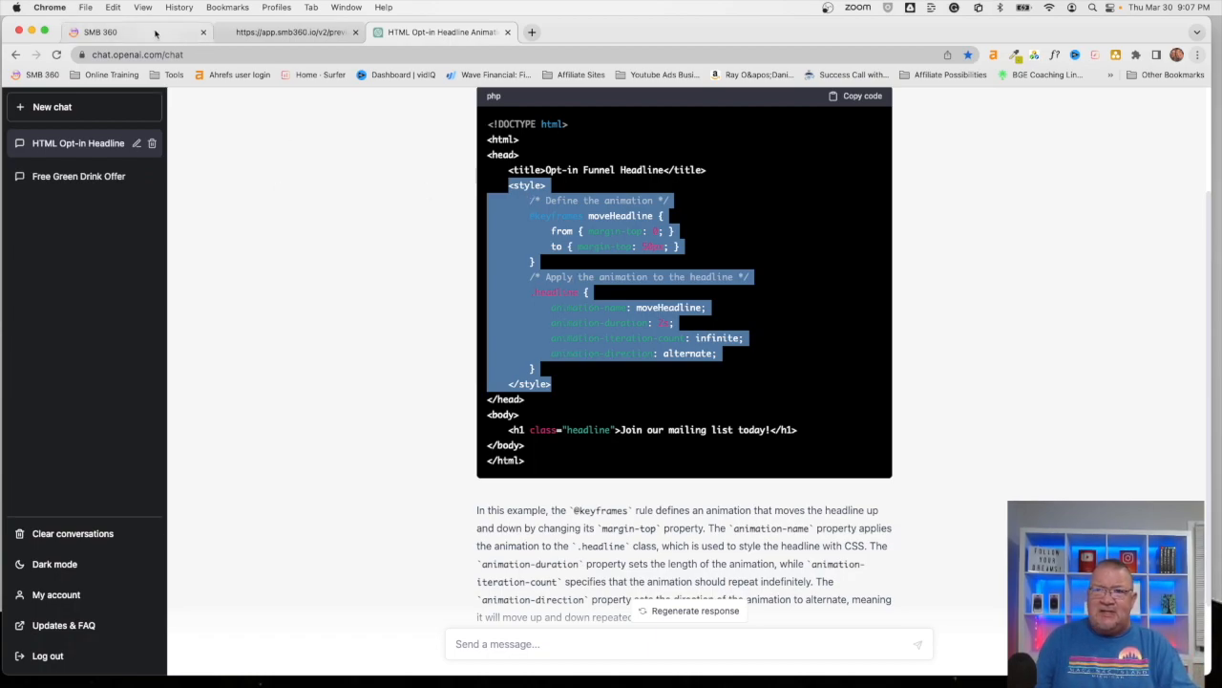
Switch to SMB 360, paste the copied style block into the page's custom CSS, and save both the CSS and the page.
left_click(143, 33)
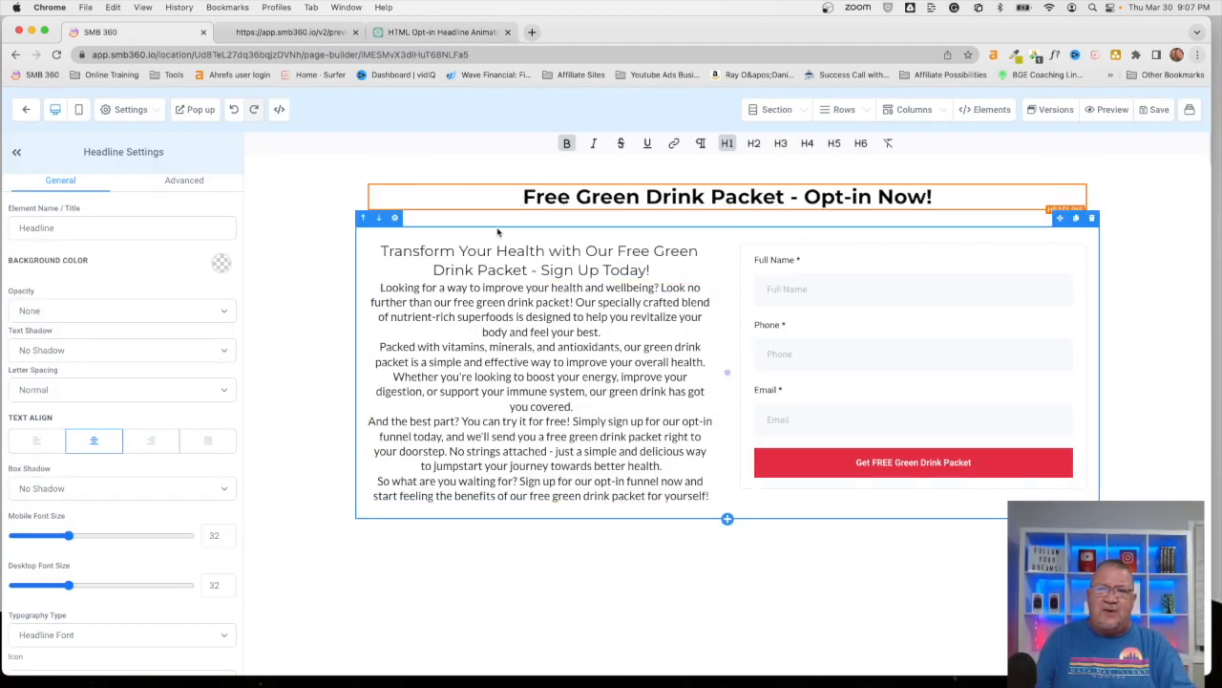
left_click(136, 112)
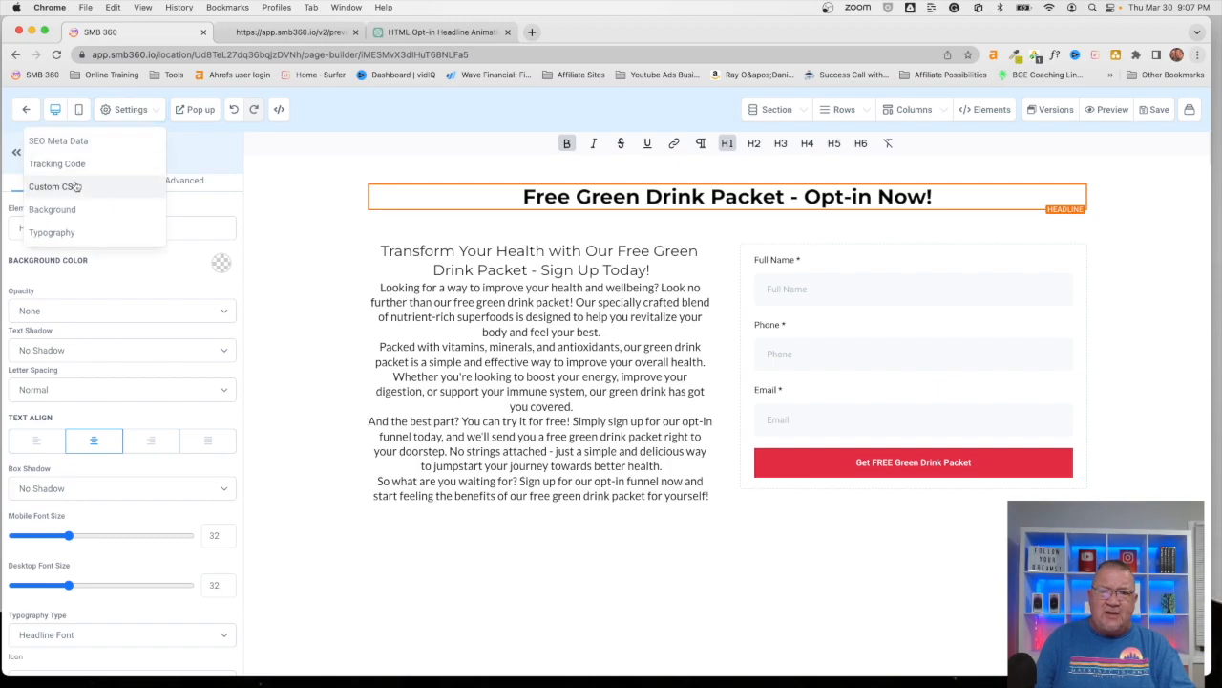
left_click(126, 186)
left_click(443, 309)
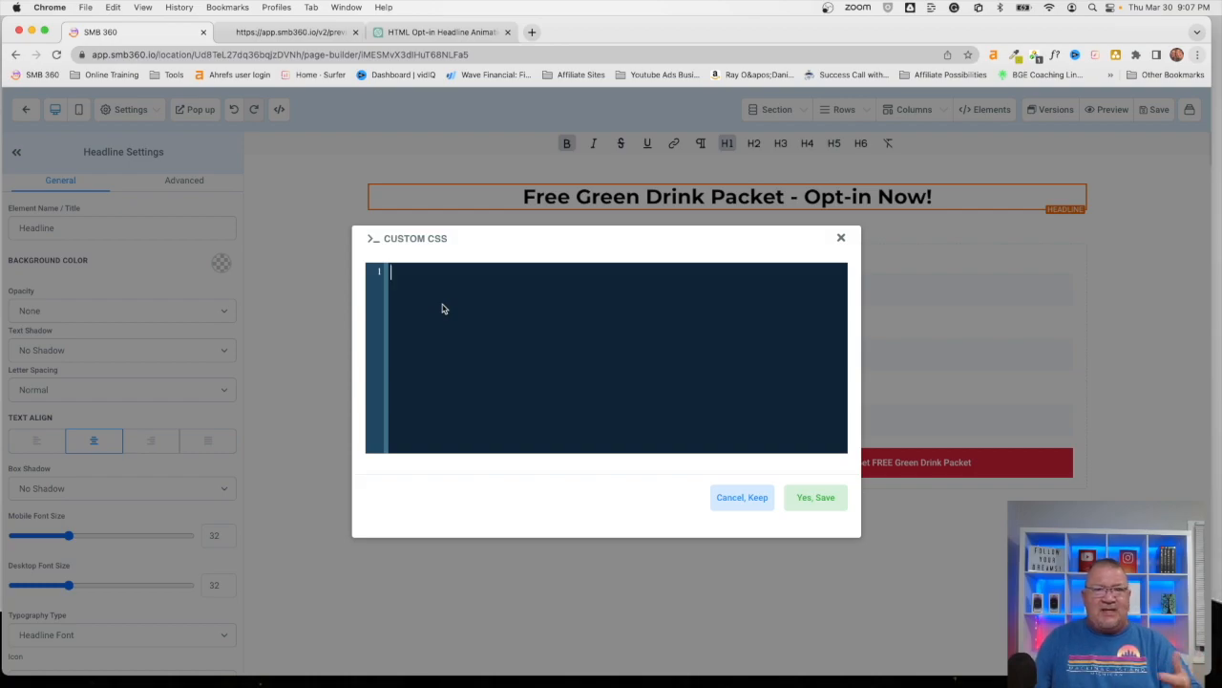
key("super+v")
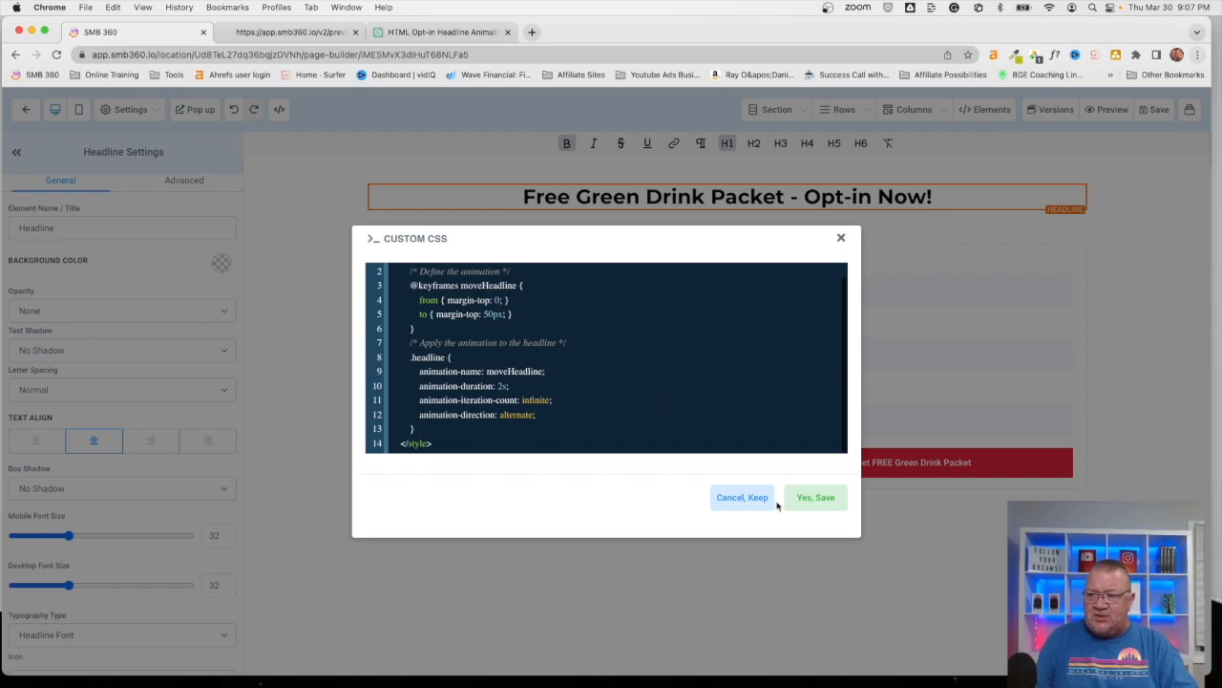
left_click(810, 498)
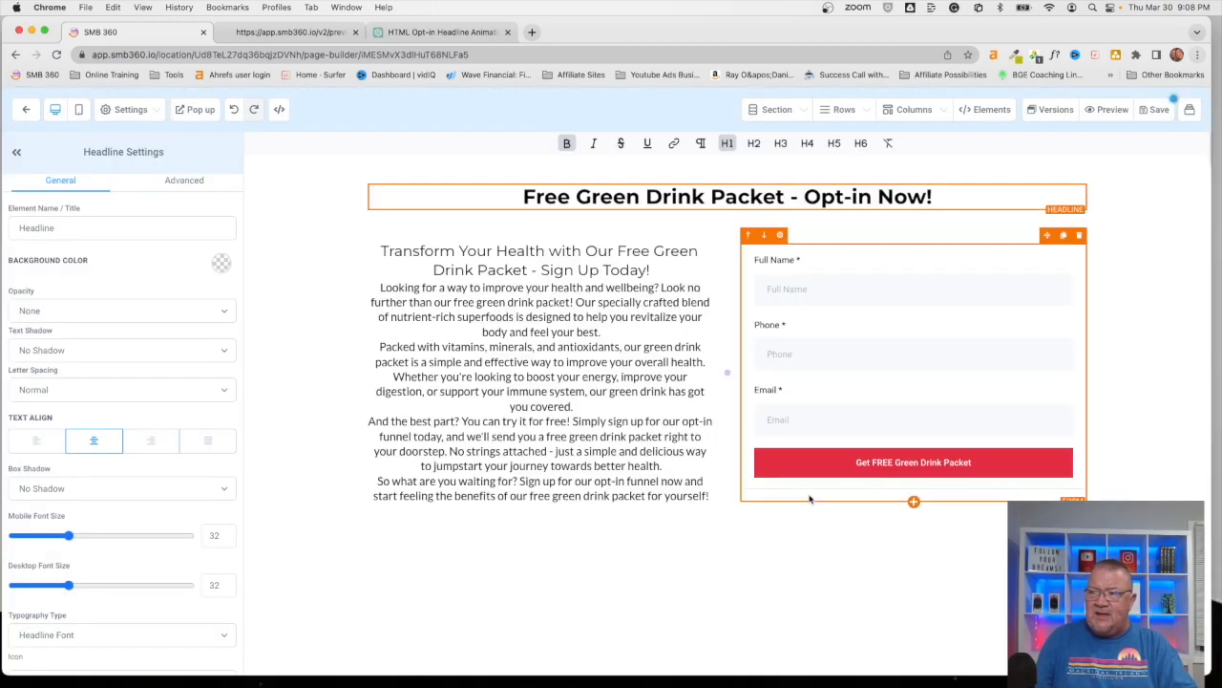
left_click(1159, 110)
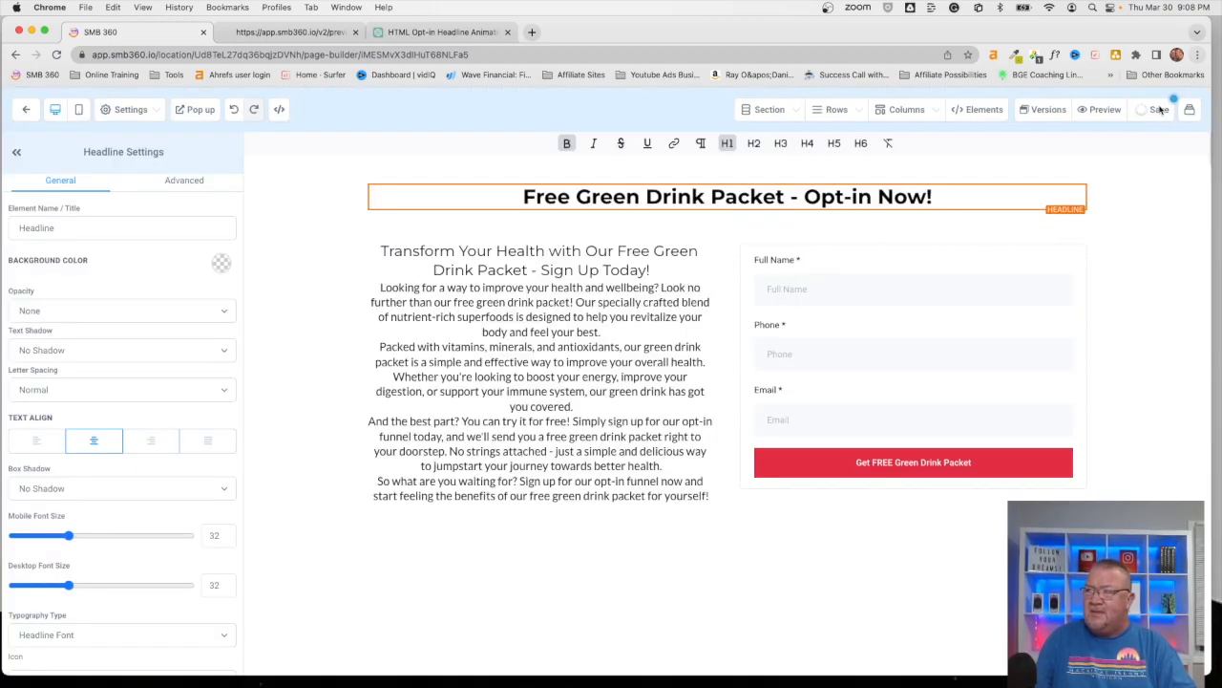
Reload the page's preview to check the headline animation and highlight the style code shown above the headline.
left_click(307, 34)
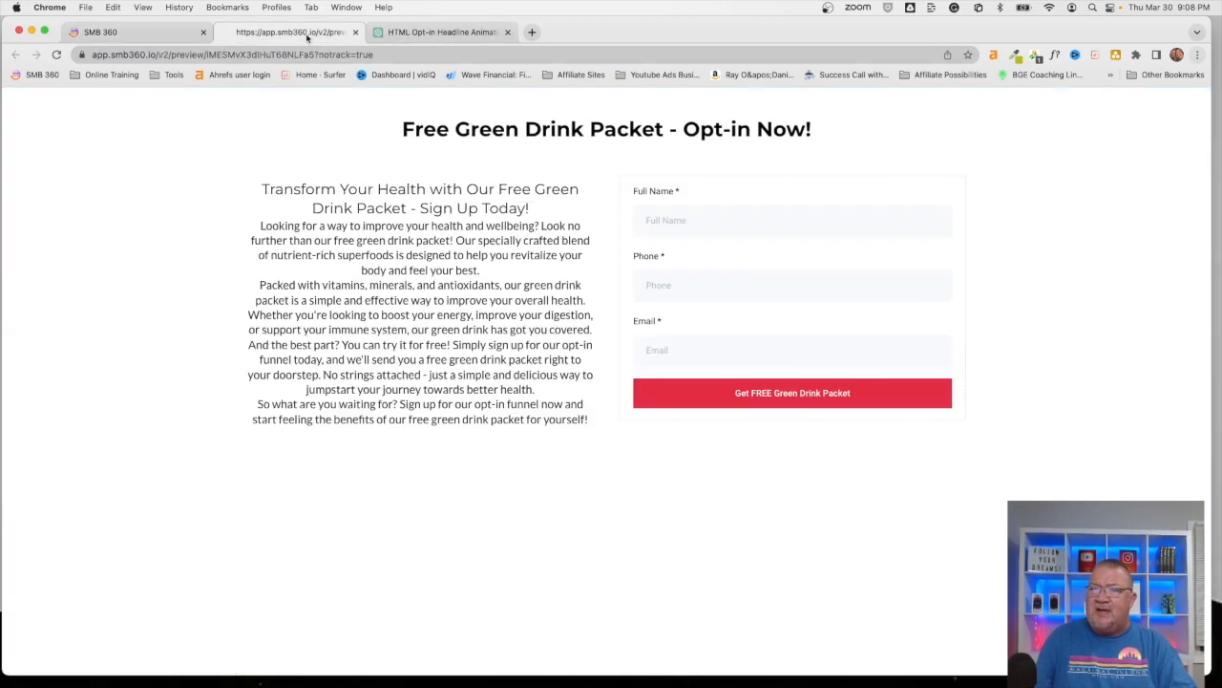
left_click(57, 55)
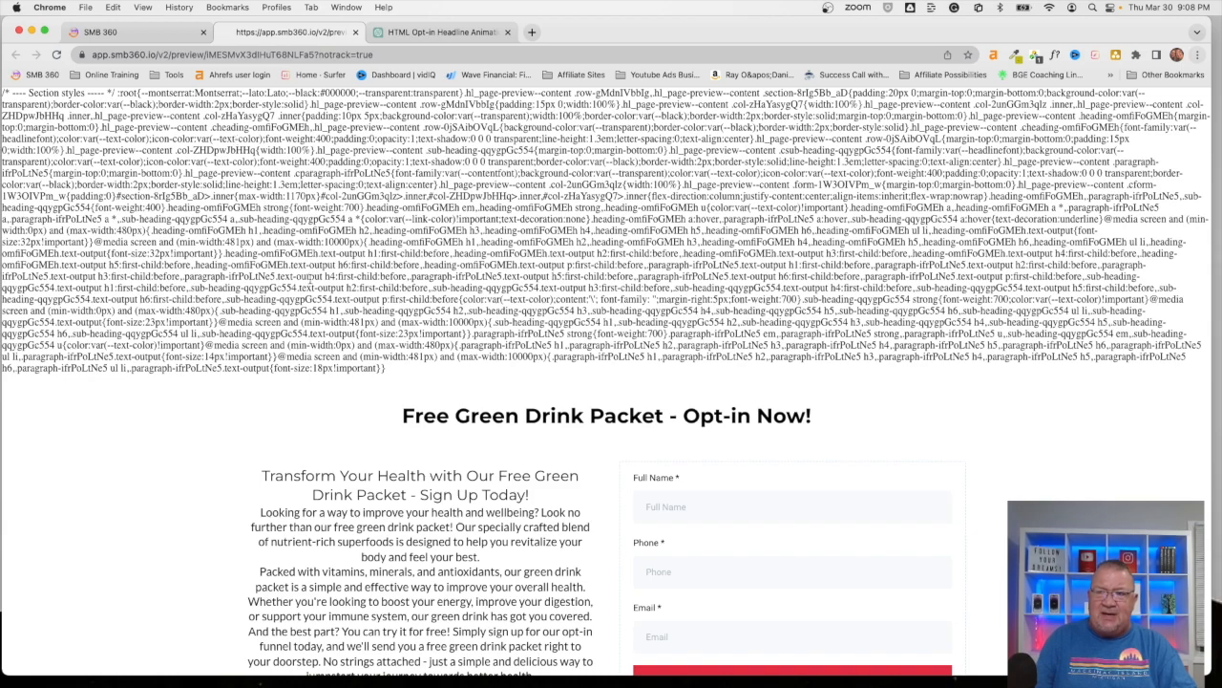
left_click_drag(412, 374, 151, 138)
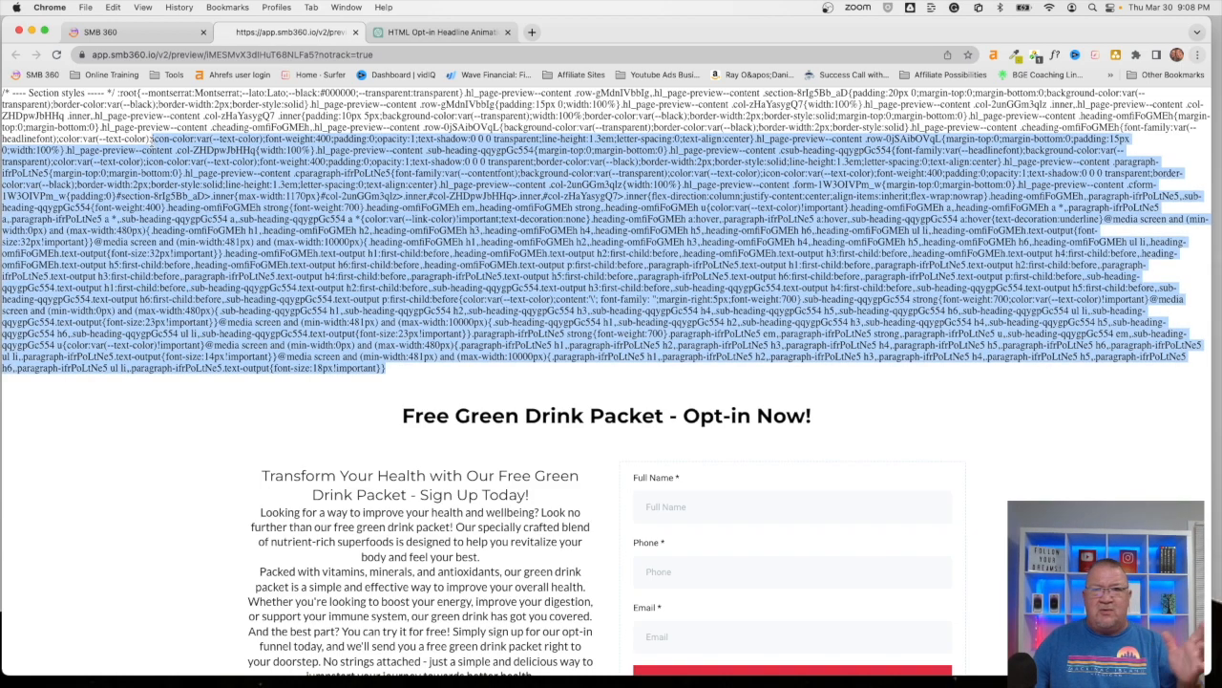
Return to the page builder, remove the opening <style> and closing </style> tags from the custom CSS, and save the CSS.
left_click(107, 33)
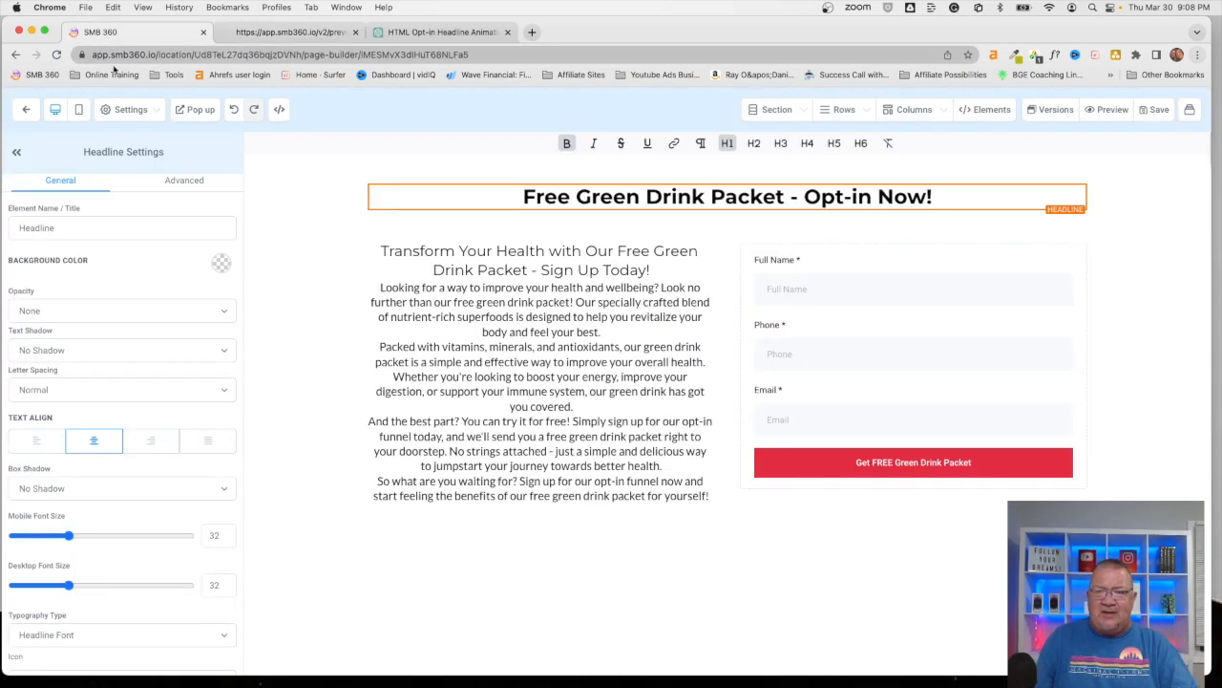
left_click(128, 111)
left_click(96, 185)
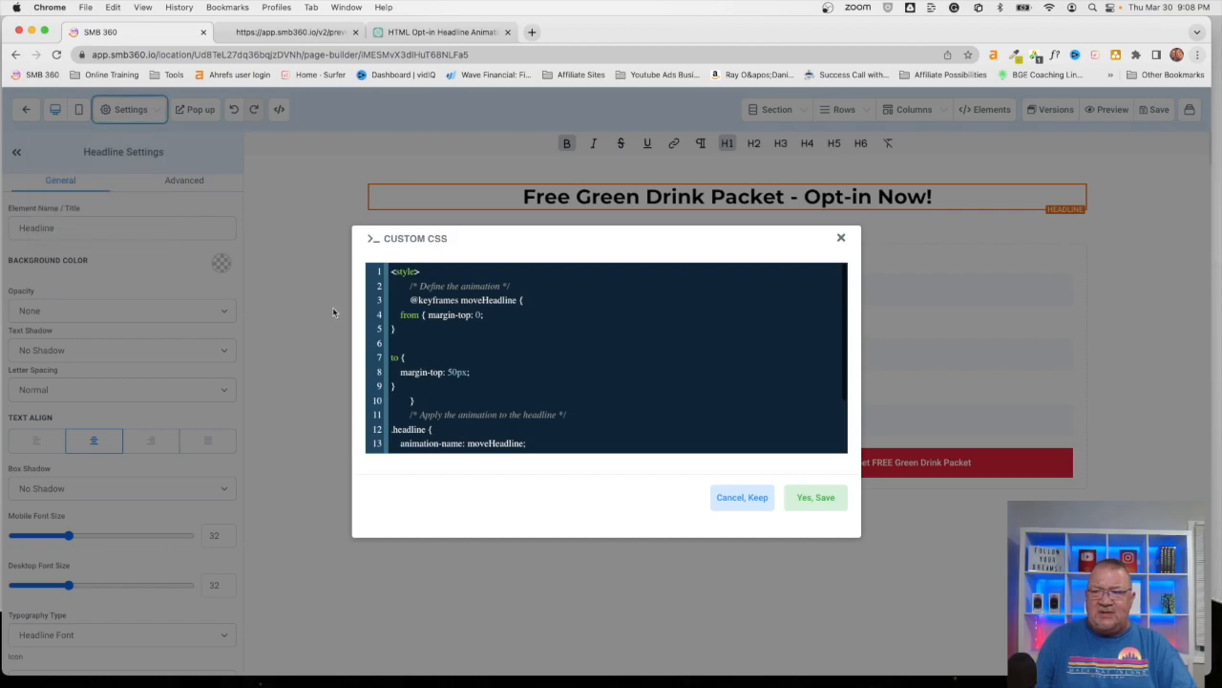
left_click_drag(426, 276, 371, 274)
key("BackSpace")
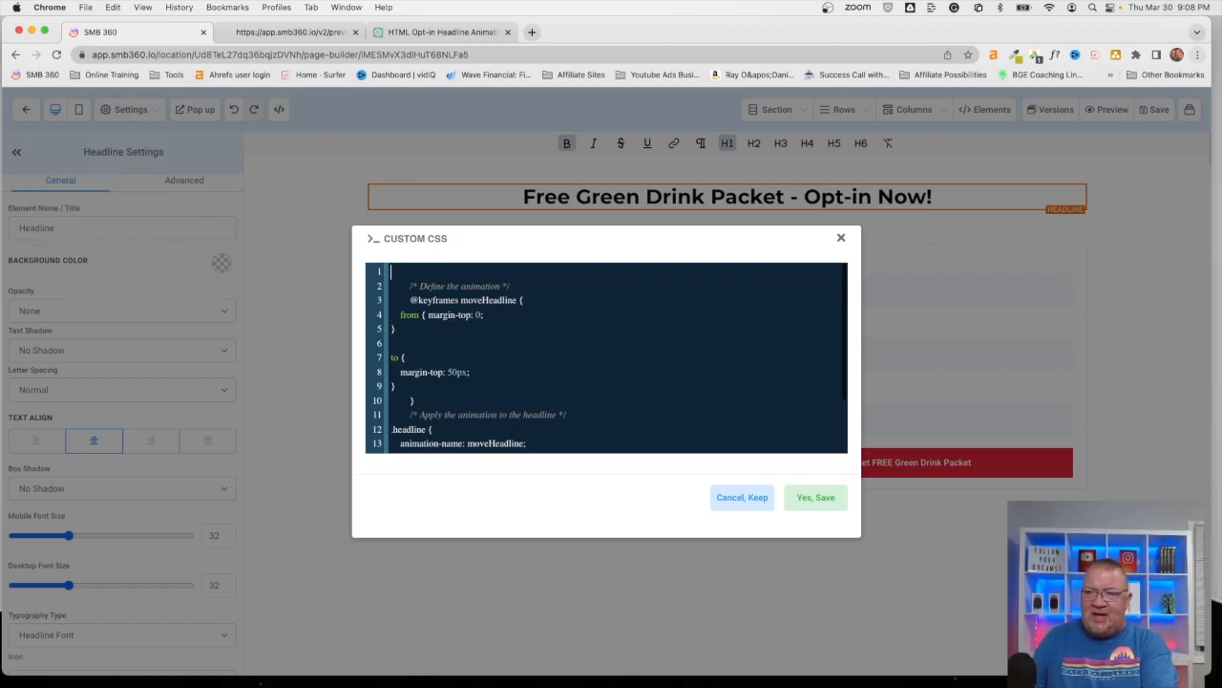
scroll(444, 421, "down", 2)
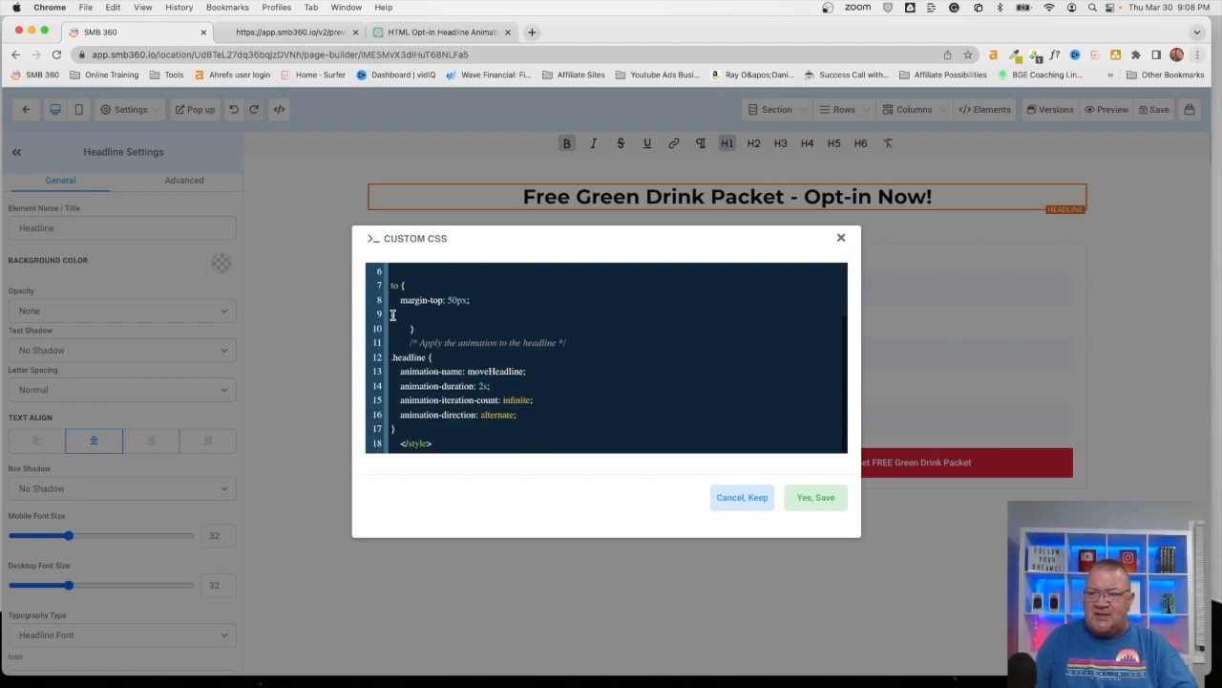
left_click_drag(434, 444, 375, 440)
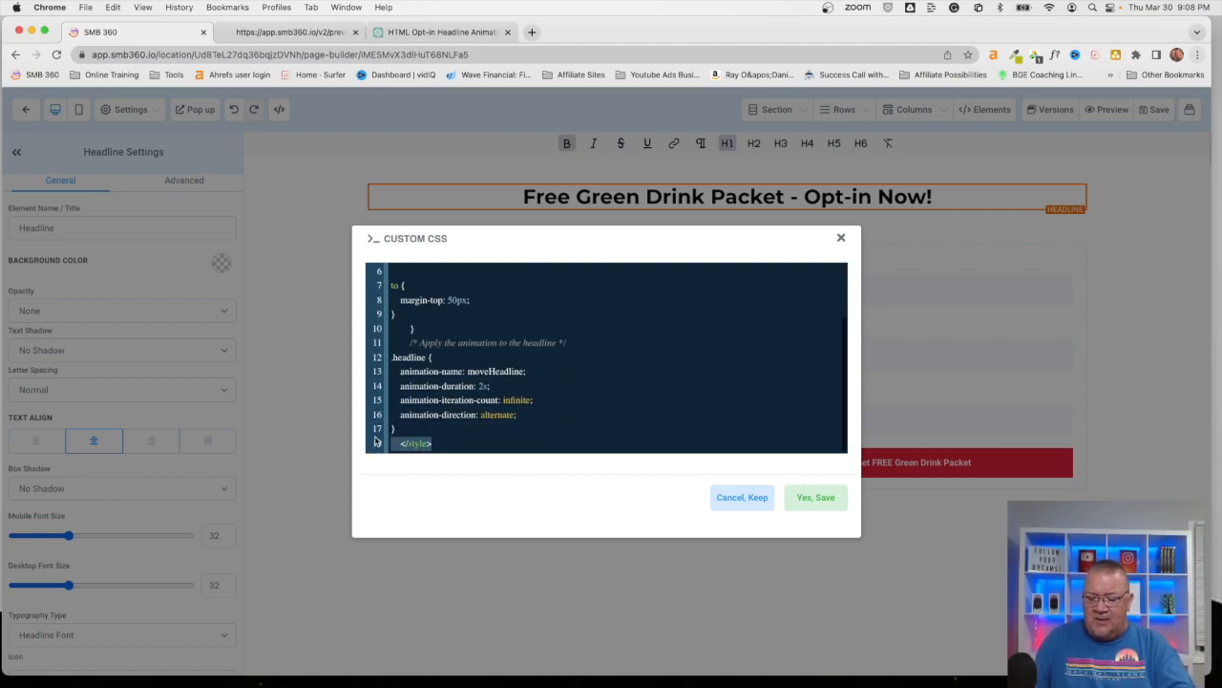
key("BackSpace")
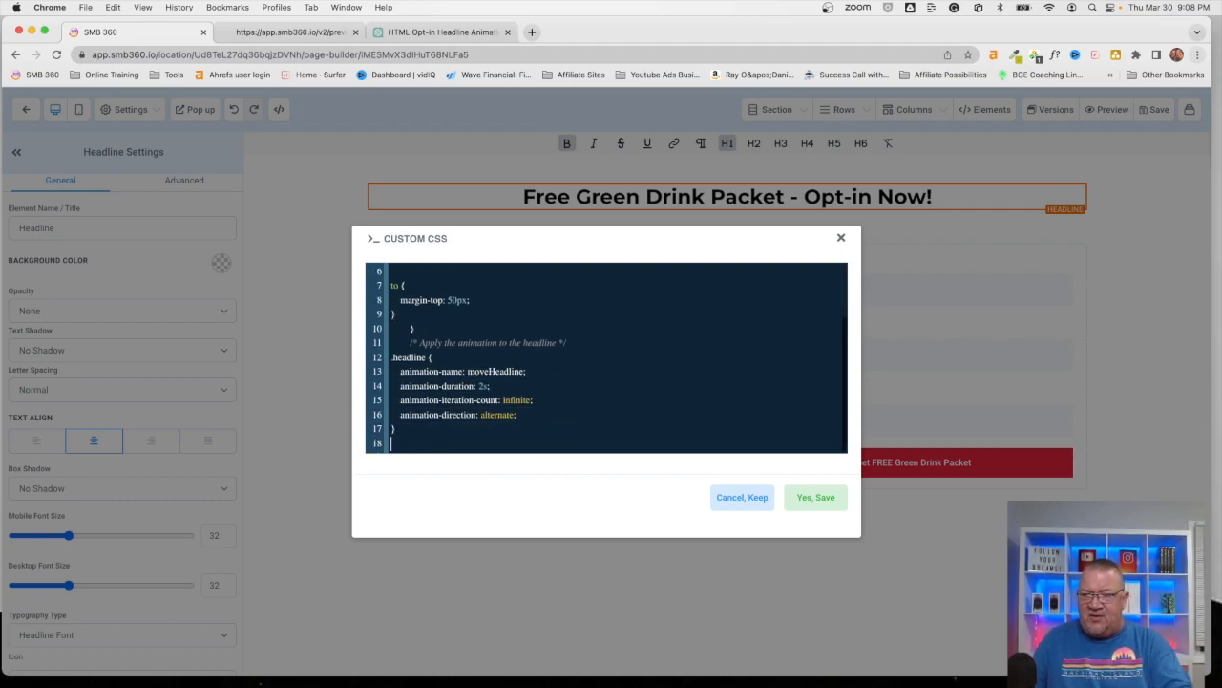
left_click(818, 498)
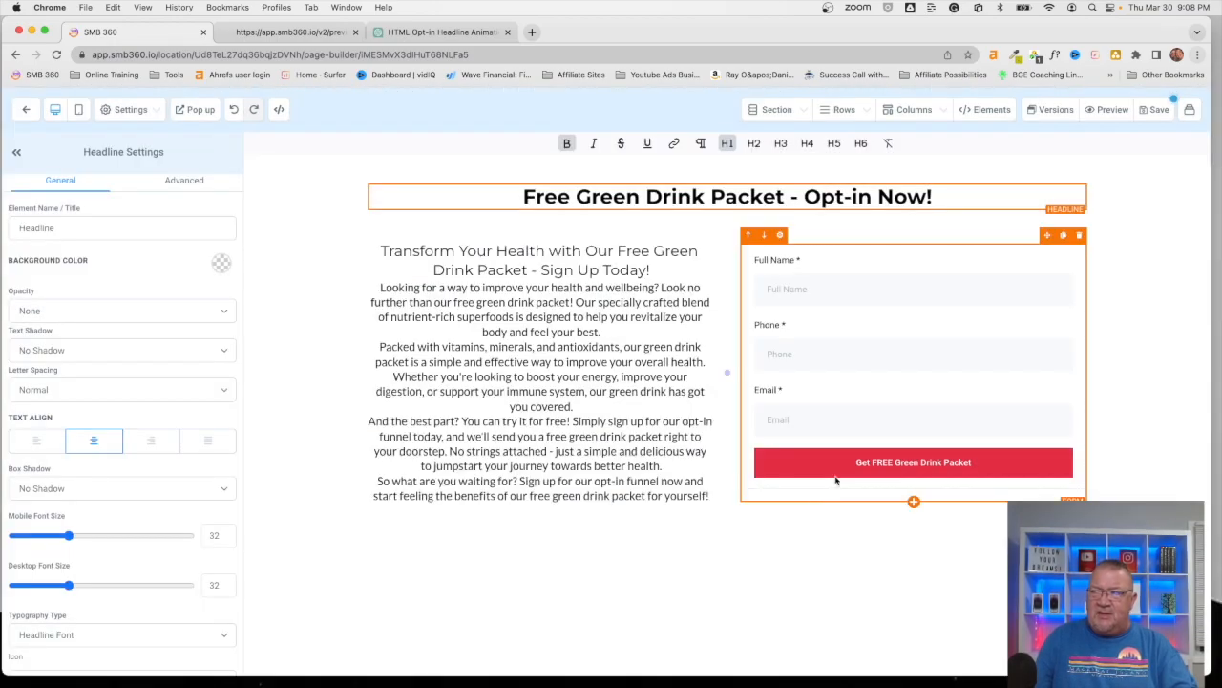
Save the page and reload its preview to check the result of removing the style tags.
left_click(1157, 111)
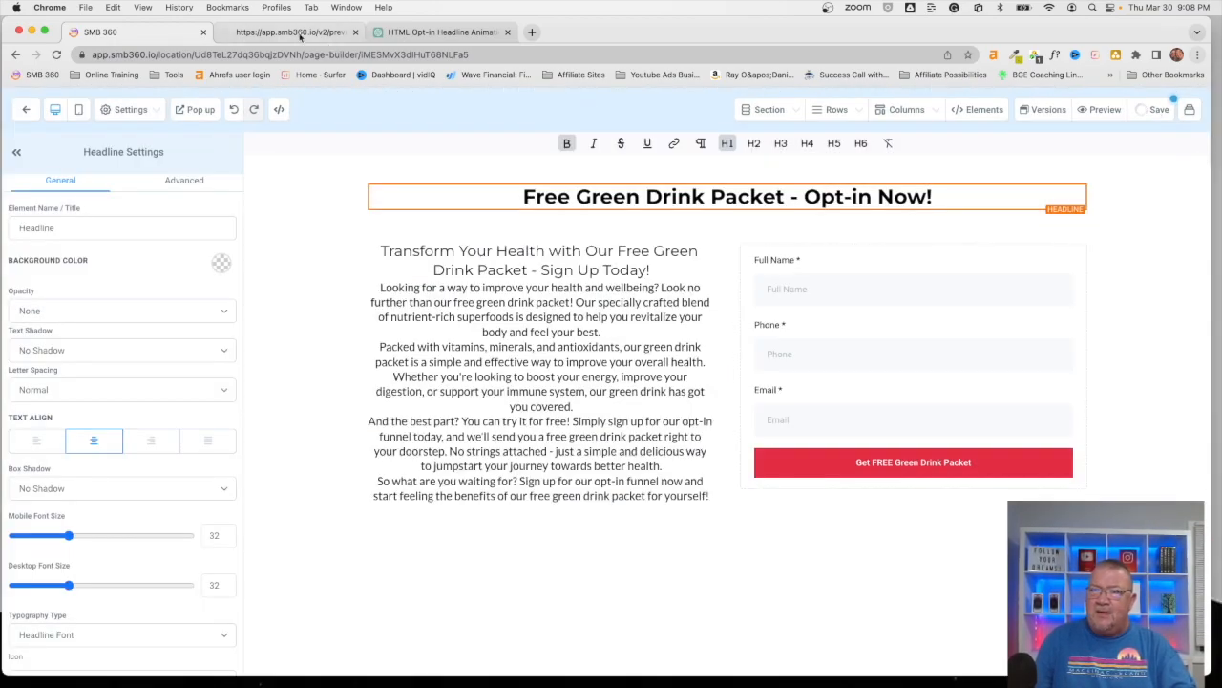
left_click(286, 31)
left_click(58, 55)
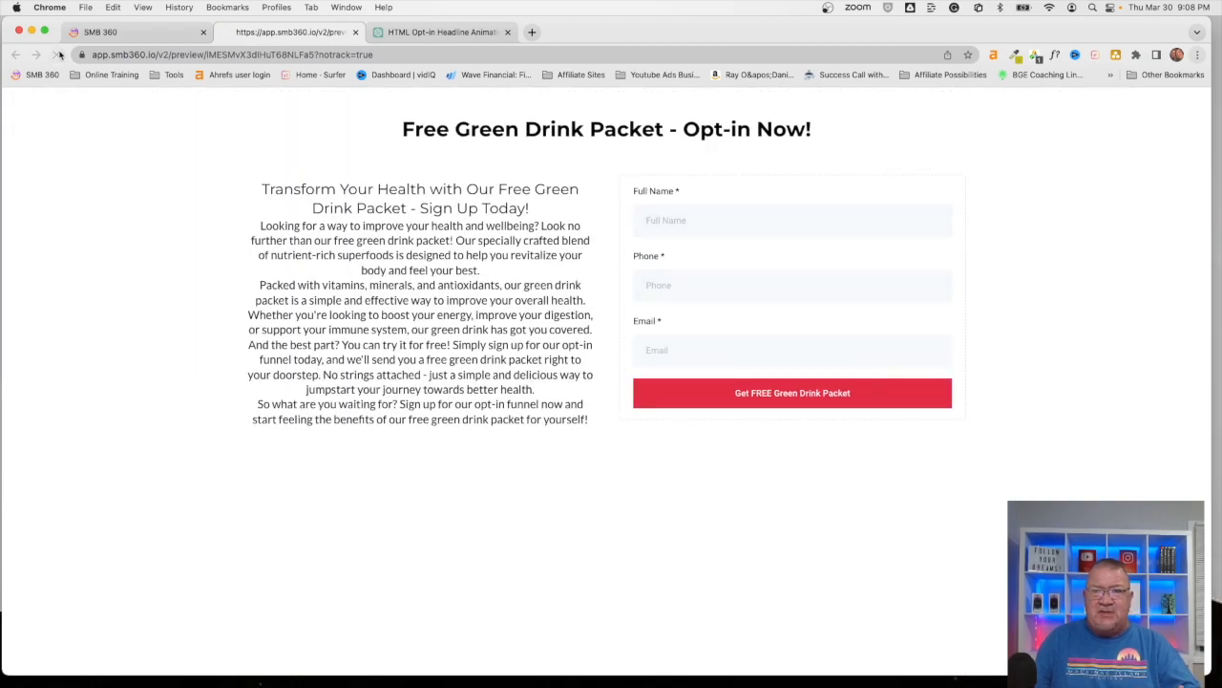
left_click(58, 55)
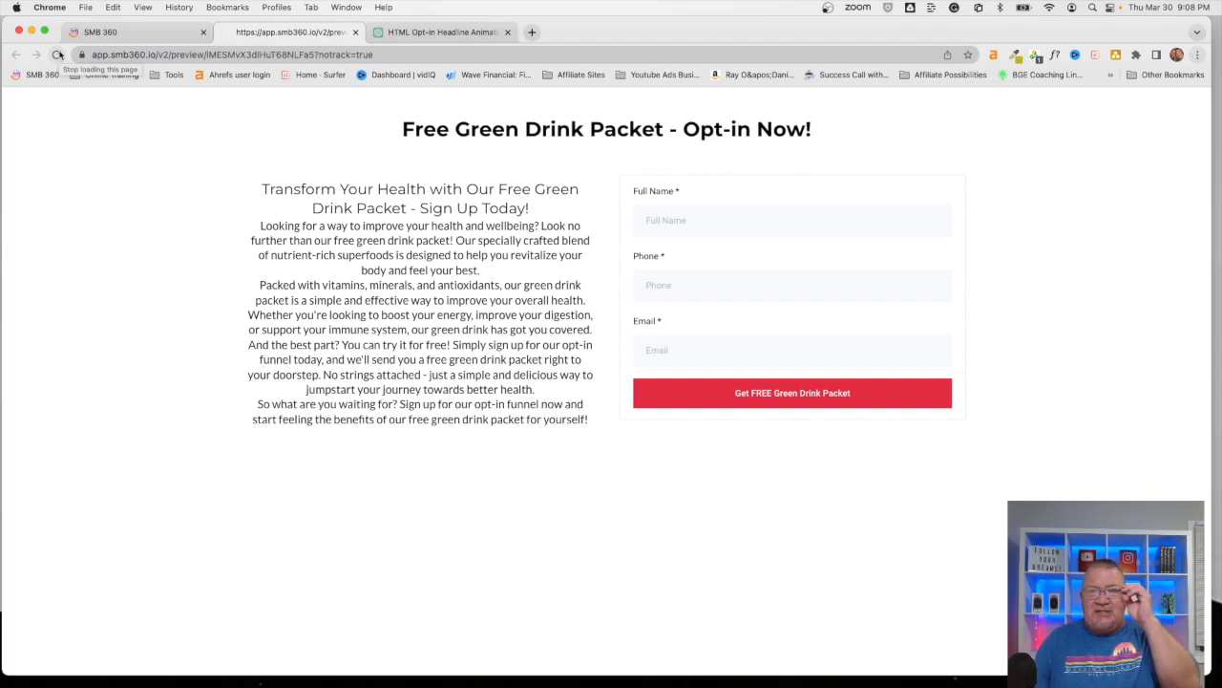
Return to the page builder and copy the CSS selector from the headline's advanced settings.
left_click(124, 33)
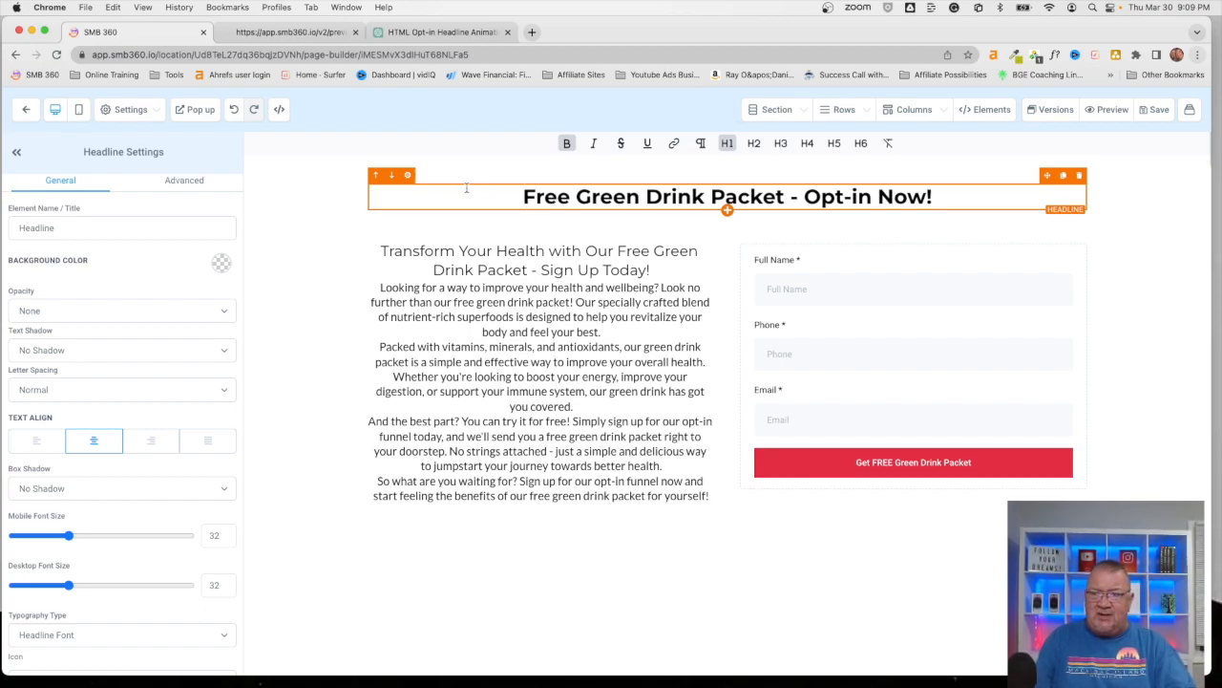
left_click(192, 190)
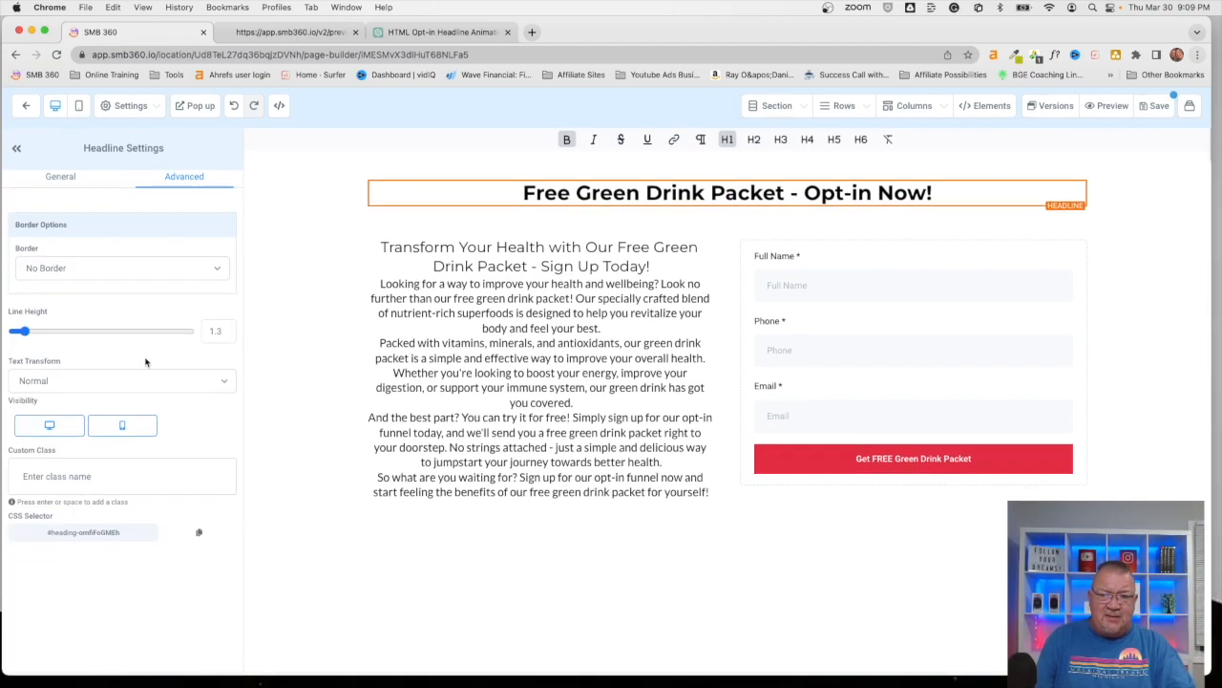
scroll(38, 515, "up", 5)
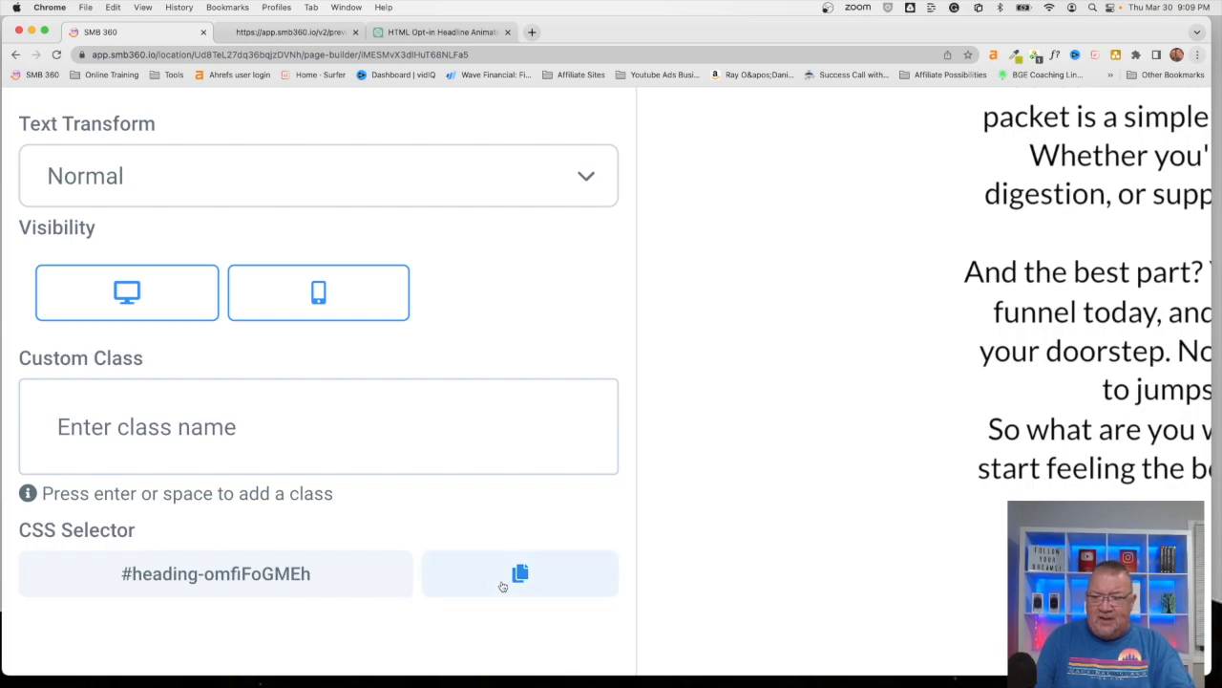
left_click(521, 575)
scroll(520, 580, "down", 5)
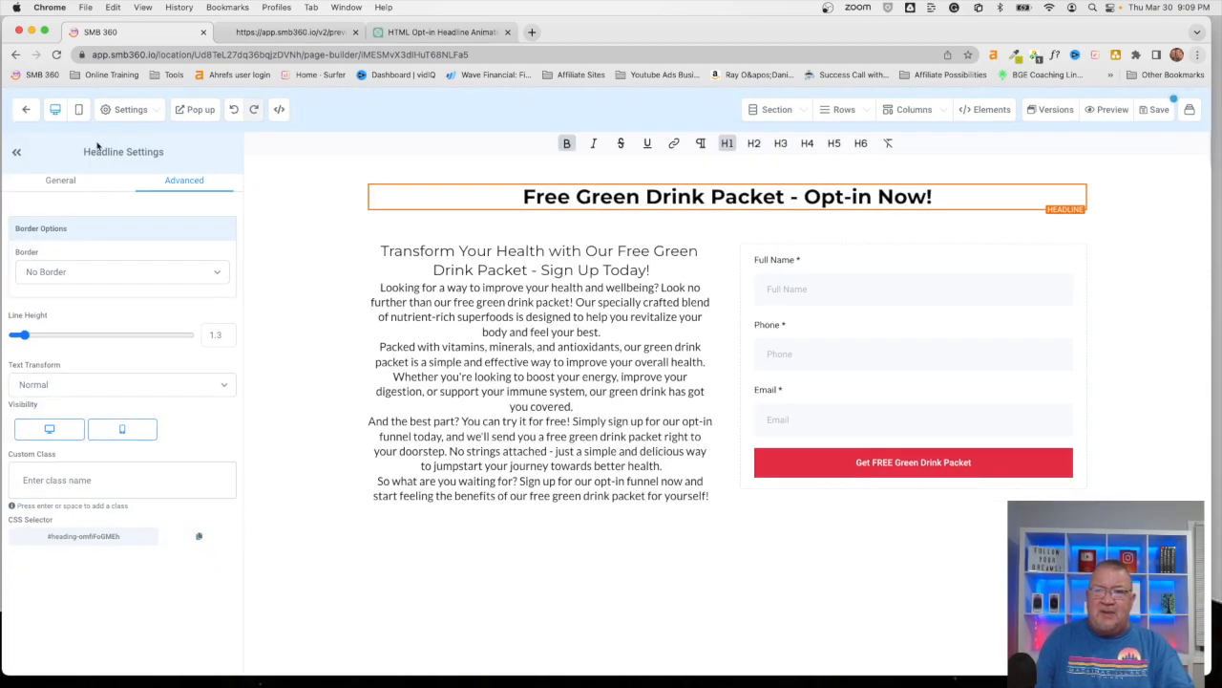
In the page's custom CSS, replace the .headline selector with the copied #heading-omfiFoGMEh selector and save the CSS.
left_click(122, 111)
left_click(96, 187)
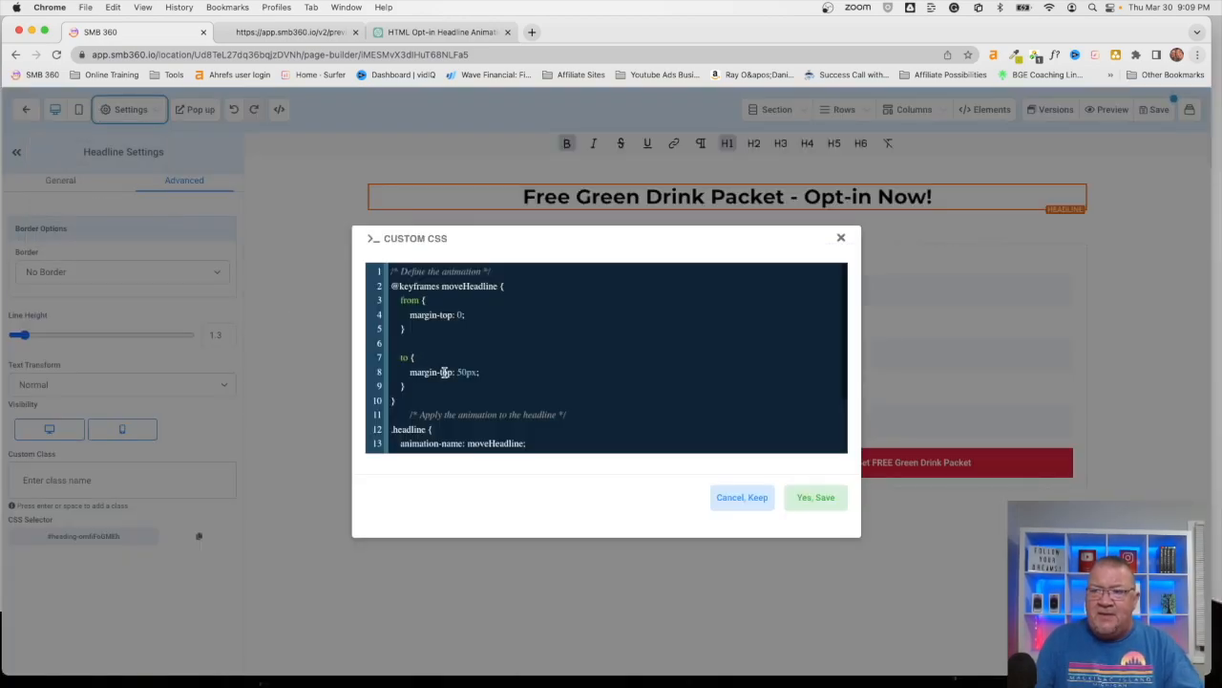
scroll(444, 373, "down", 3)
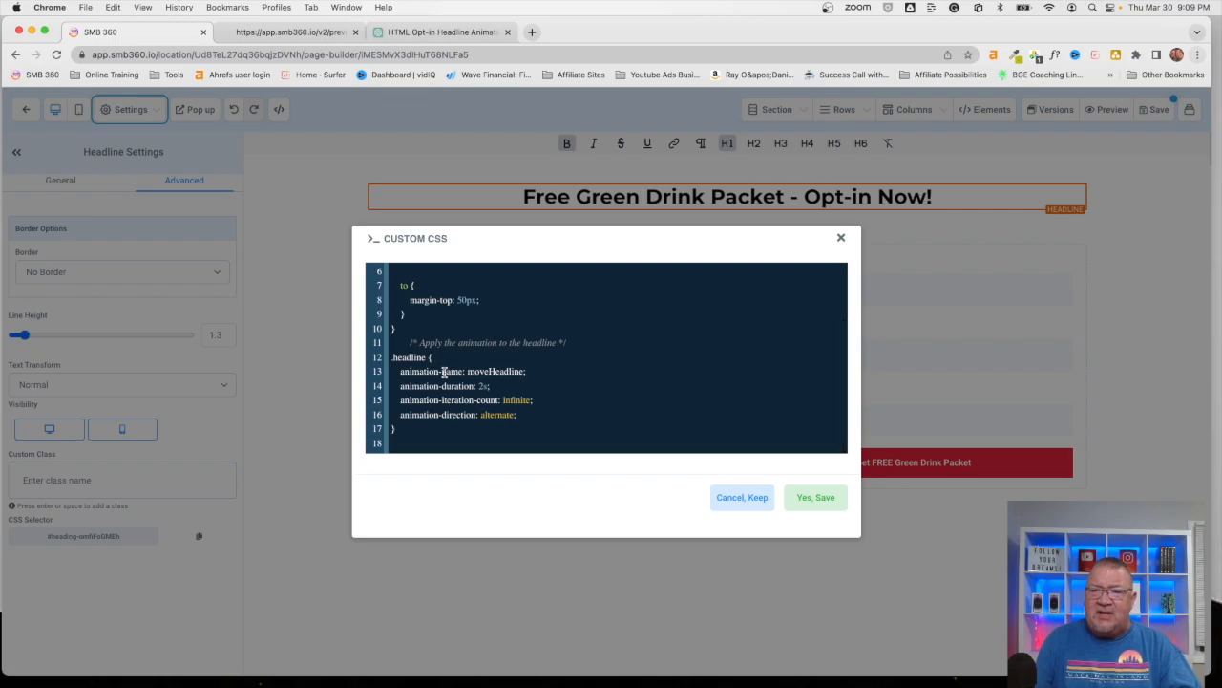
scroll(444, 319, "up", 3)
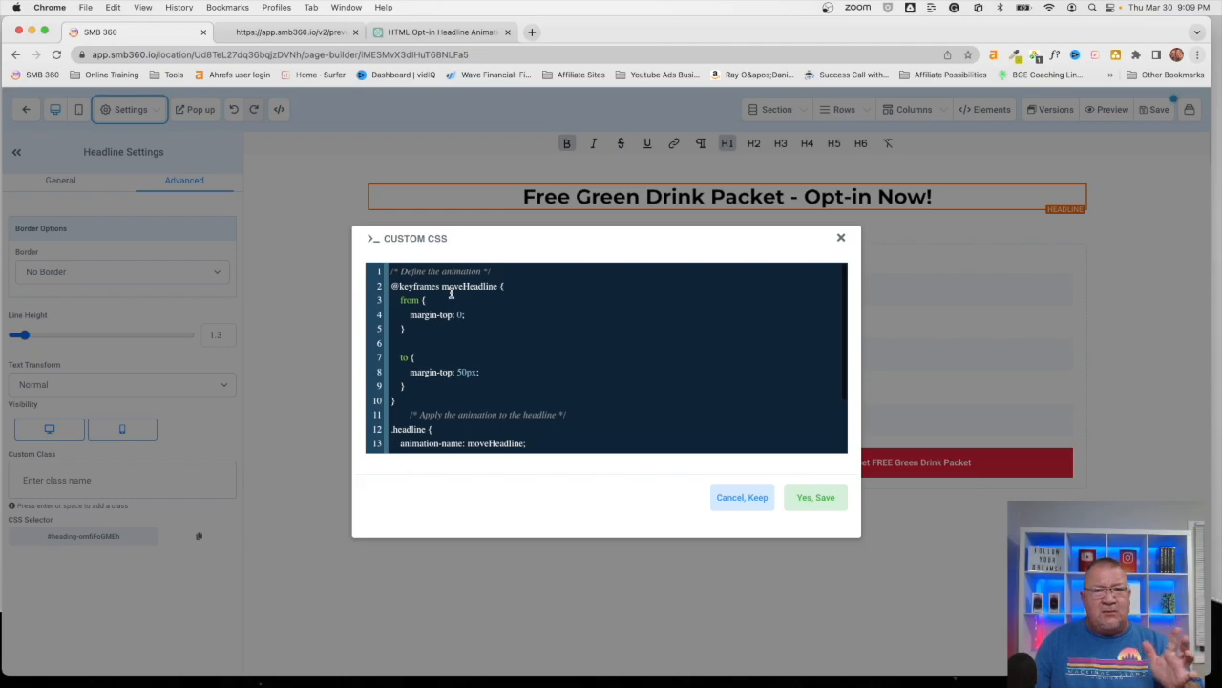
scroll(451, 293, "down", 3)
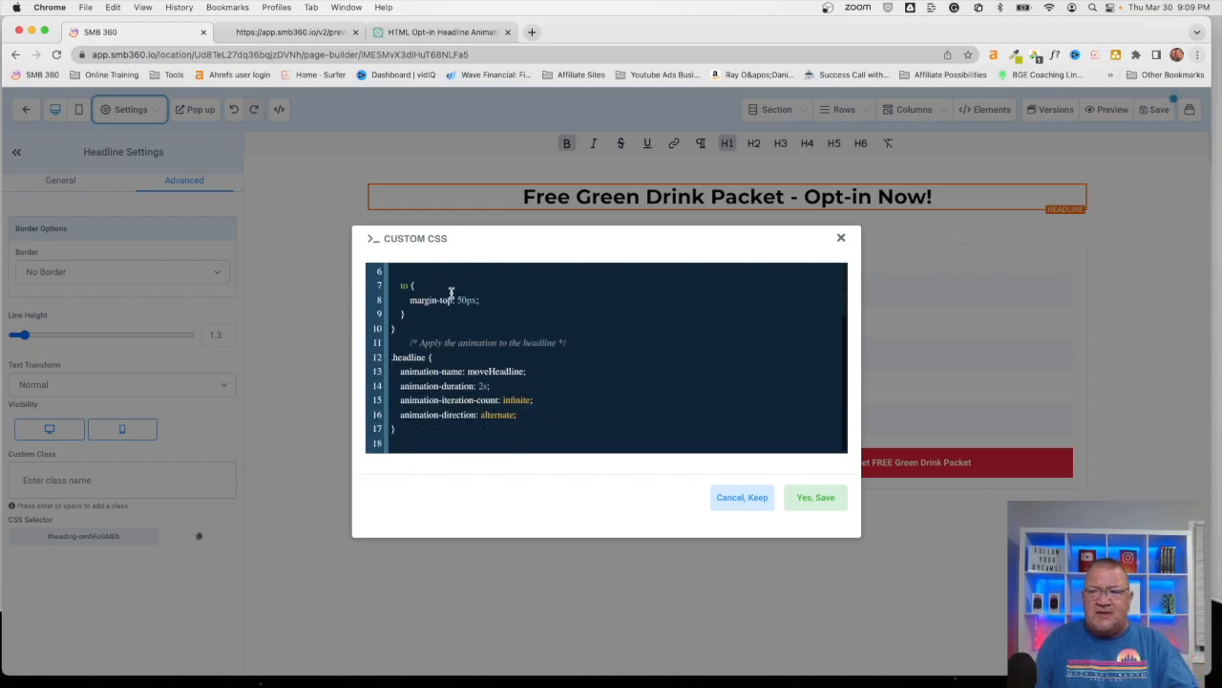
left_click(427, 358)
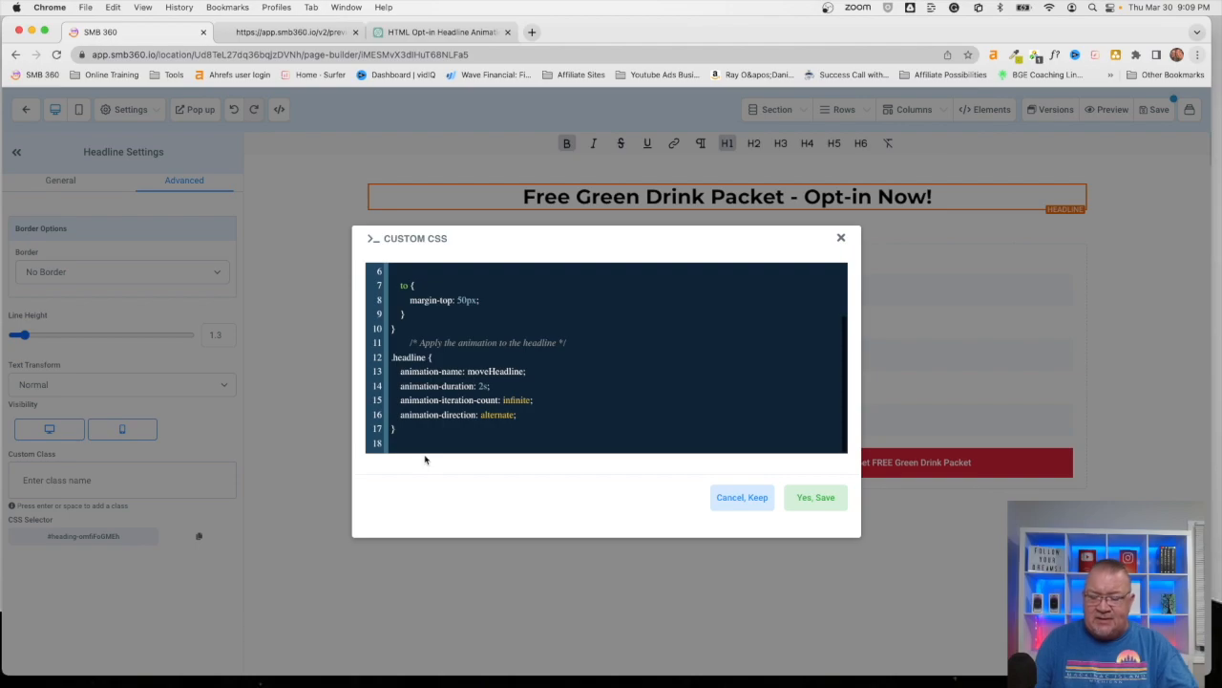
key("BackSpace")
key("BackSpace")
key("BackSpace")
key("BackSpace")
key("BackSpace")
key("BackSpace")
key("BackSpace")
key("BackSpace")
key("BackSpace")
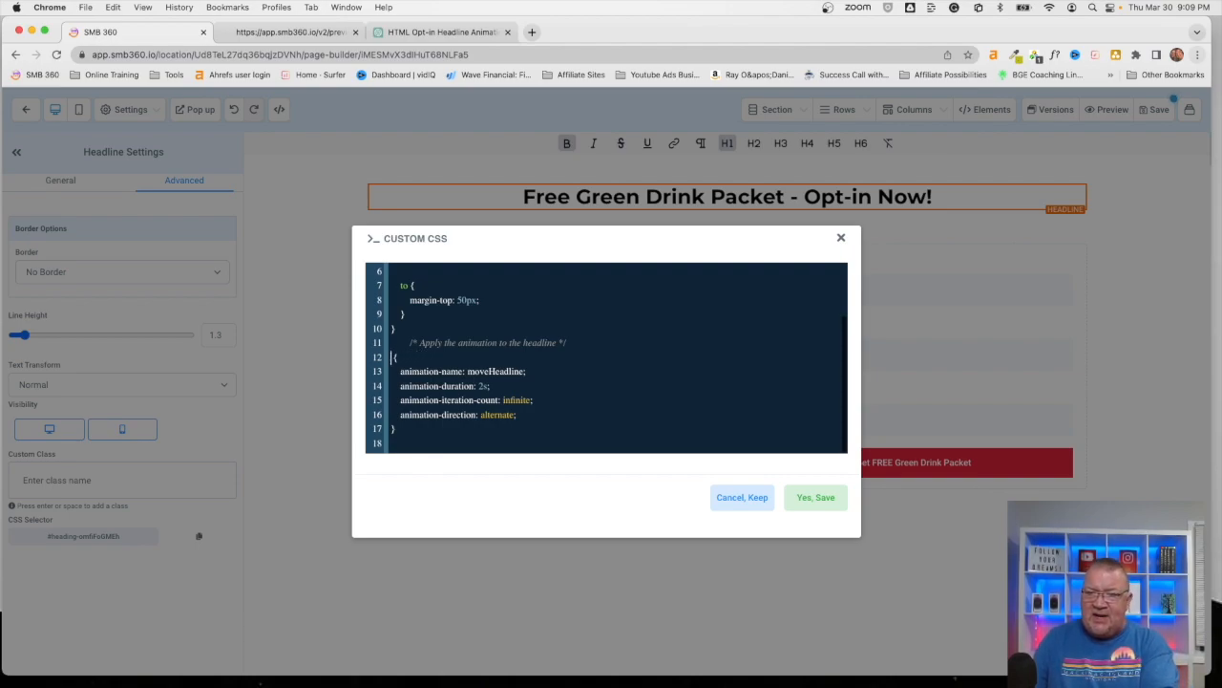
key("super+v")
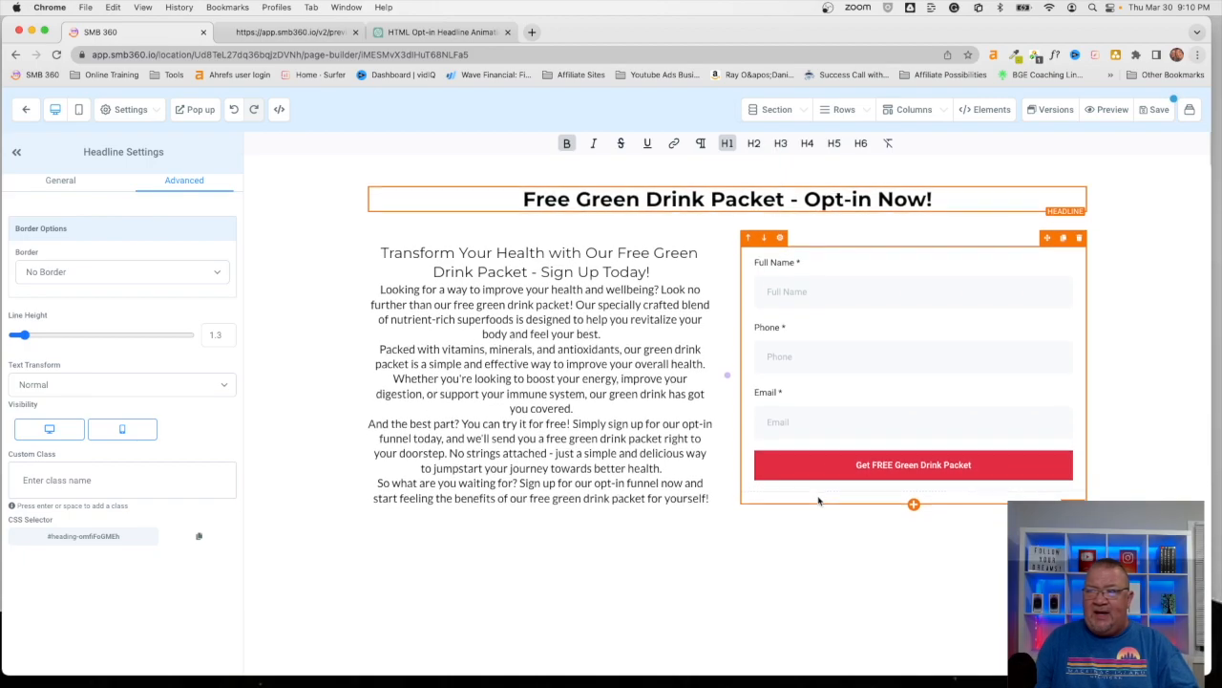
Save the page and reload its preview to check the headline's movement.
left_click(1155, 110)
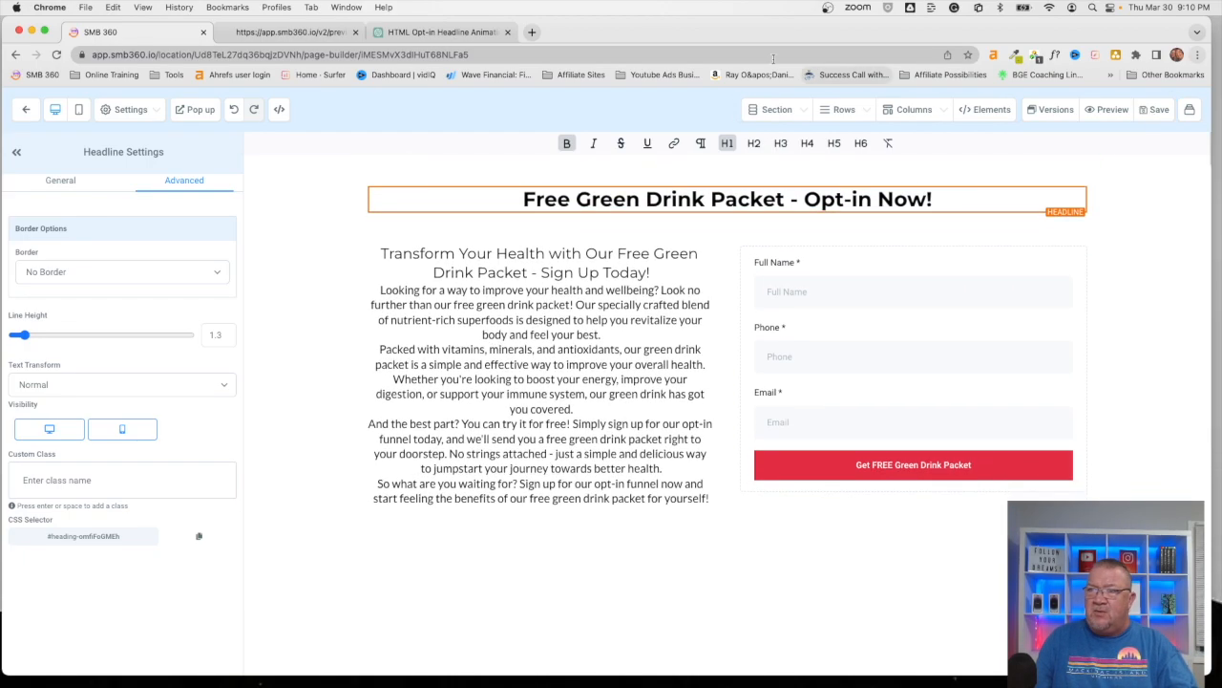
left_click(304, 34)
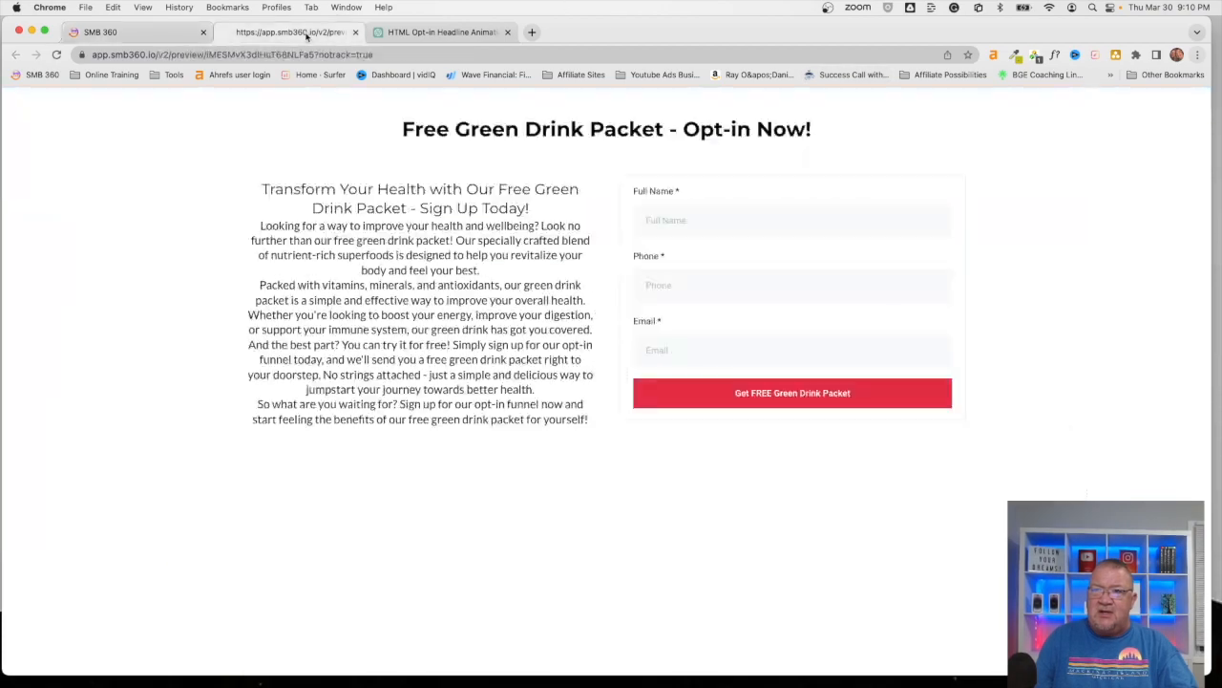
left_click(56, 54)
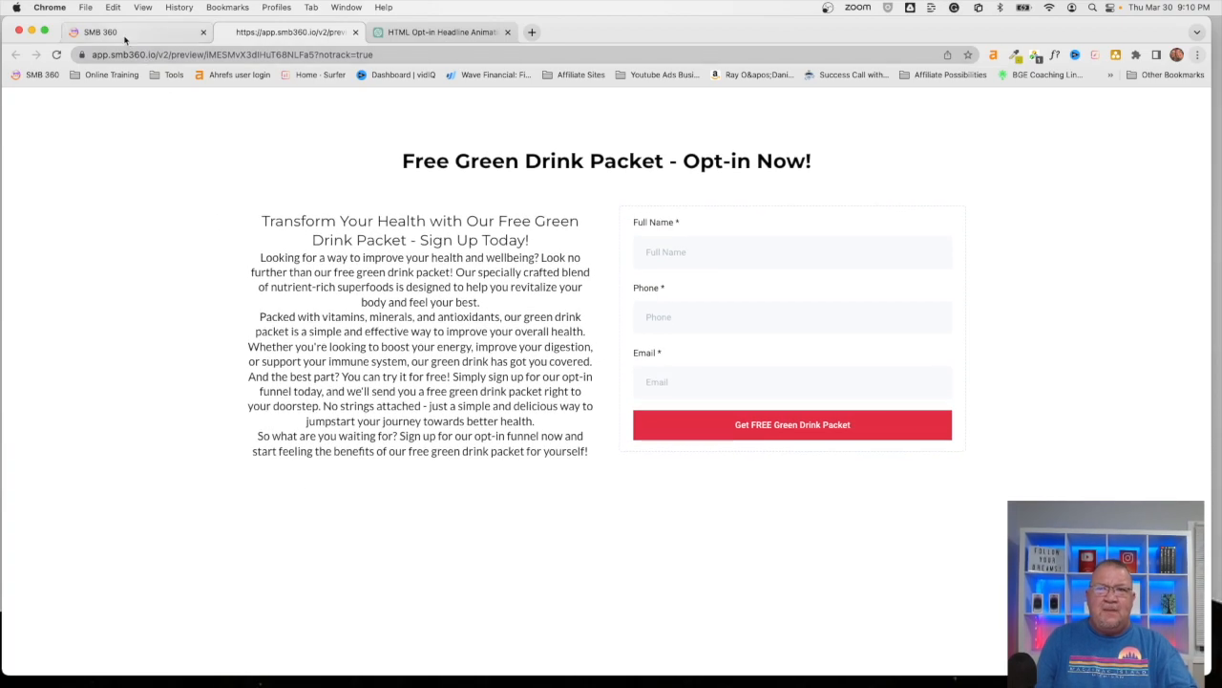
Switch to ChatGPT and submit "can you change the code so that the headline fly in from the right" in the headline animation chat.
left_click(420, 34)
scroll(641, 458, "down", 2)
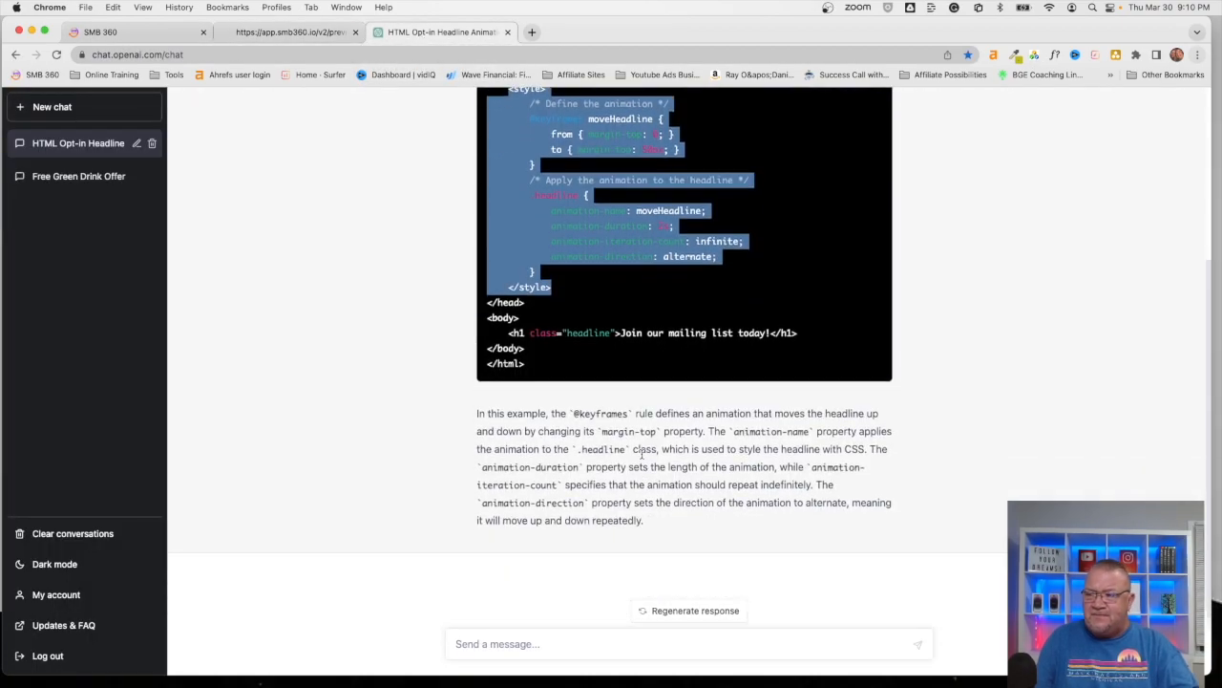
left_click(536, 644)
type("can you change the code so that ")
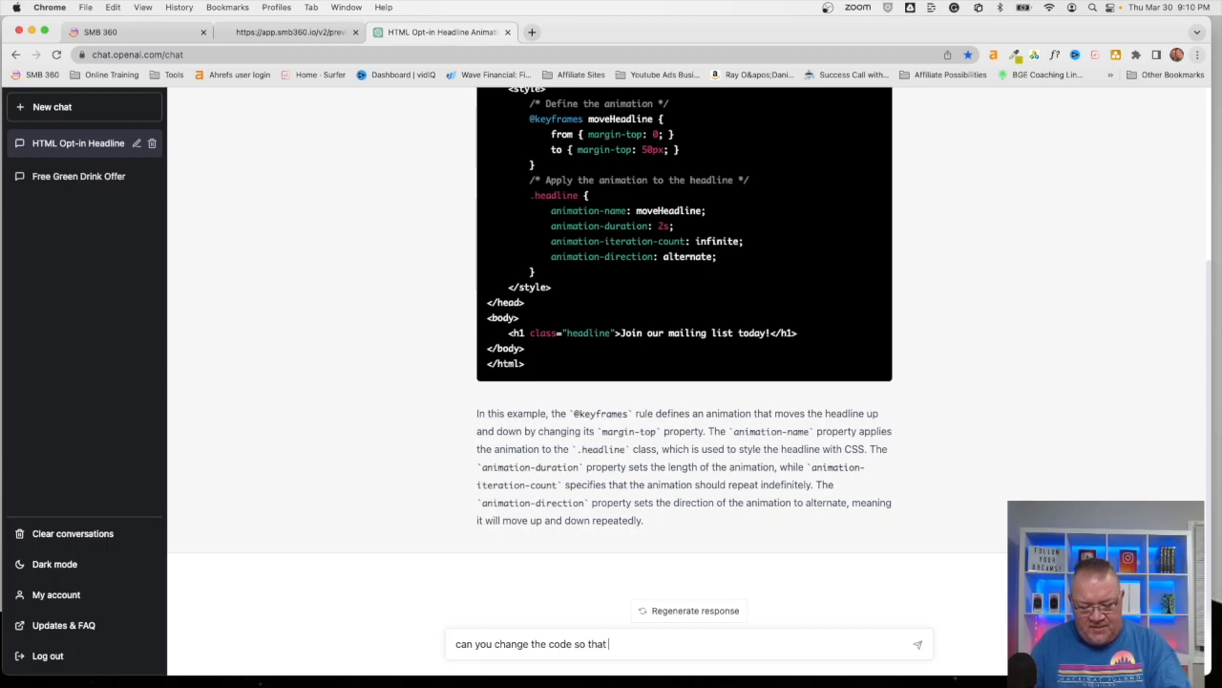
type("the headline c")
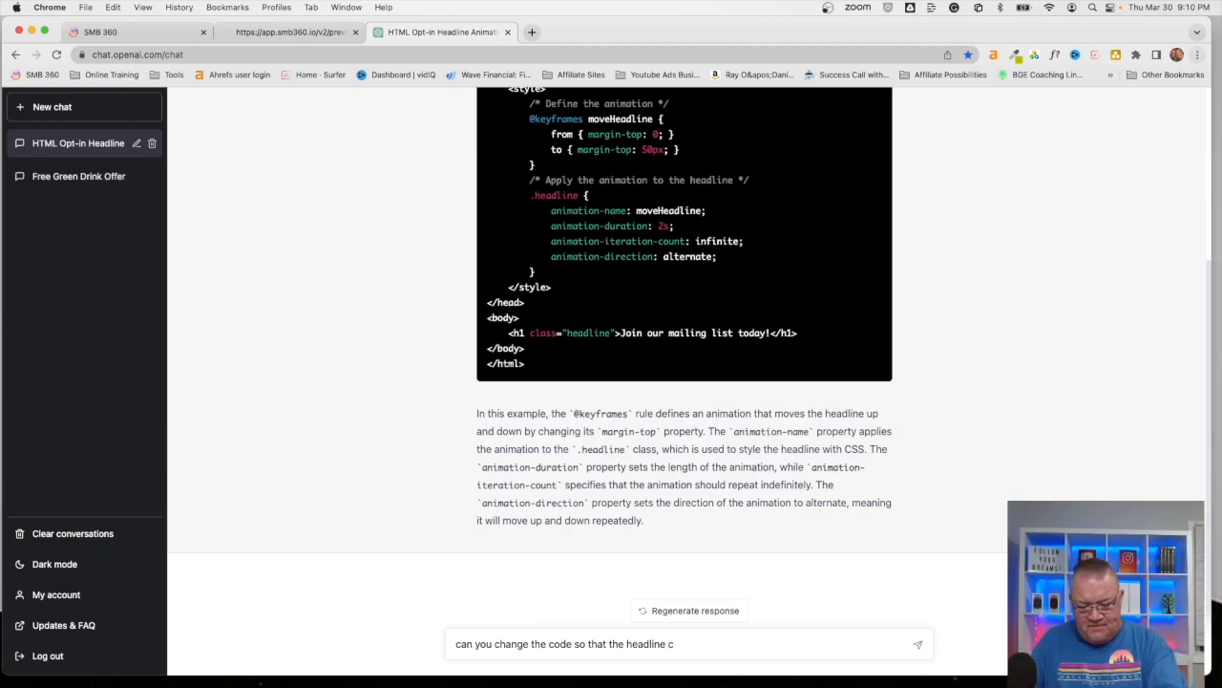
type("m")
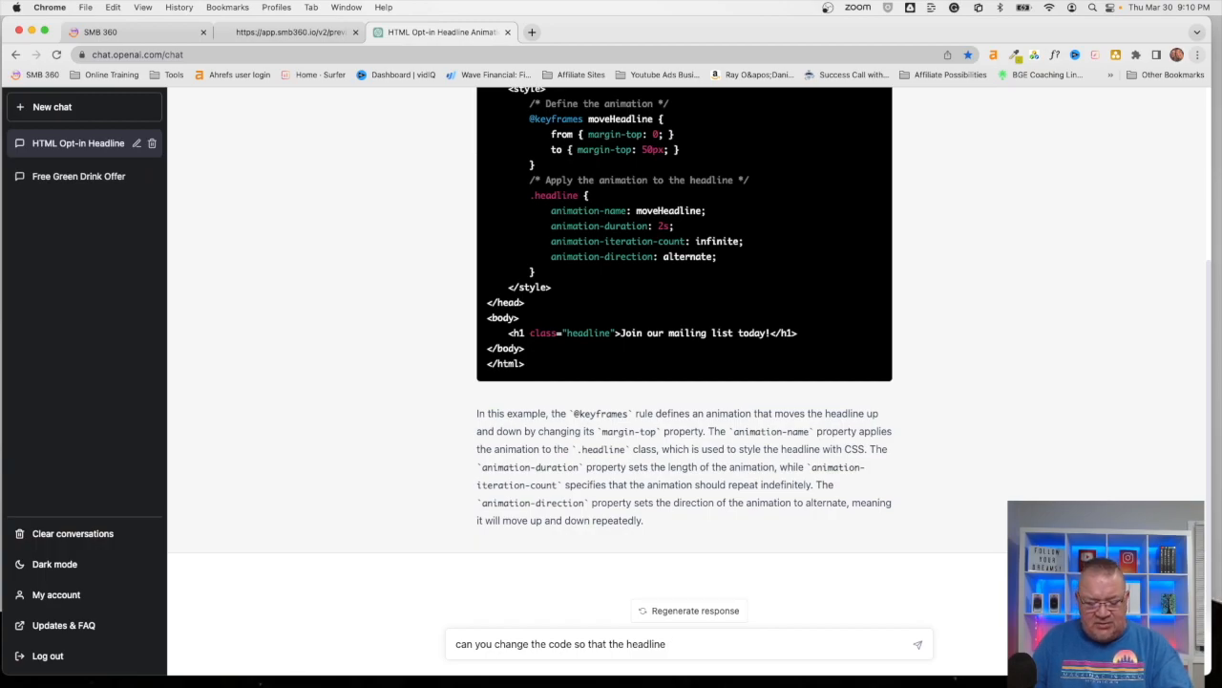
type("ly")
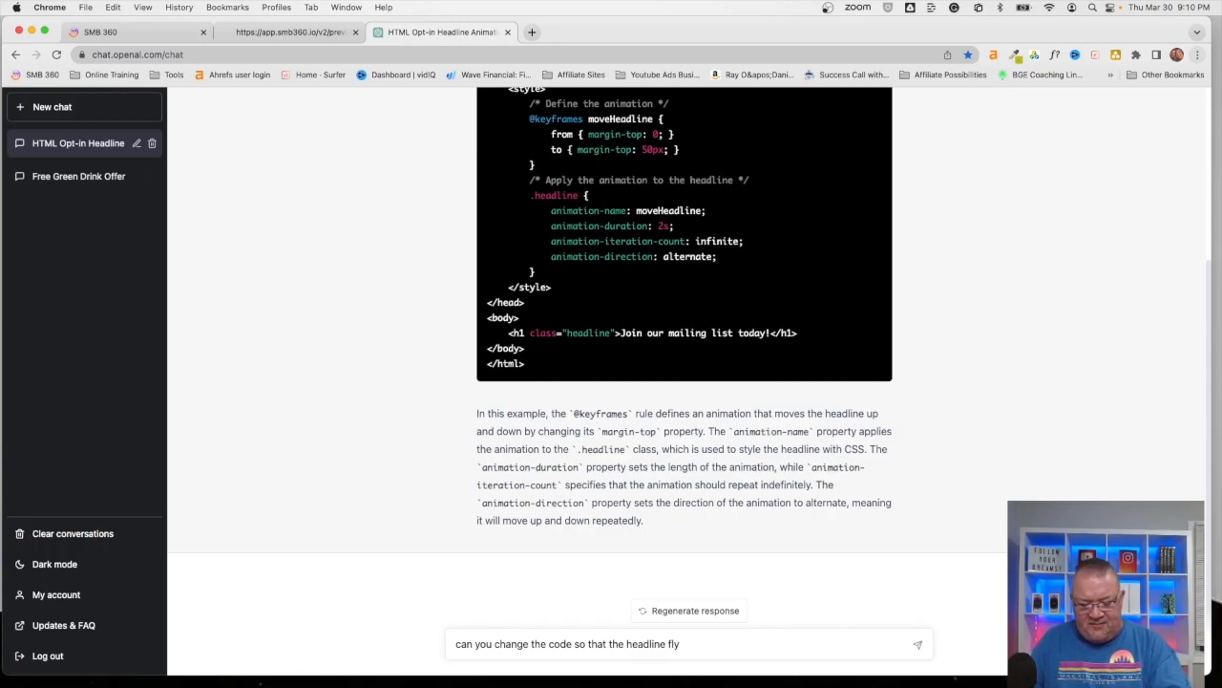
type(" in fro")
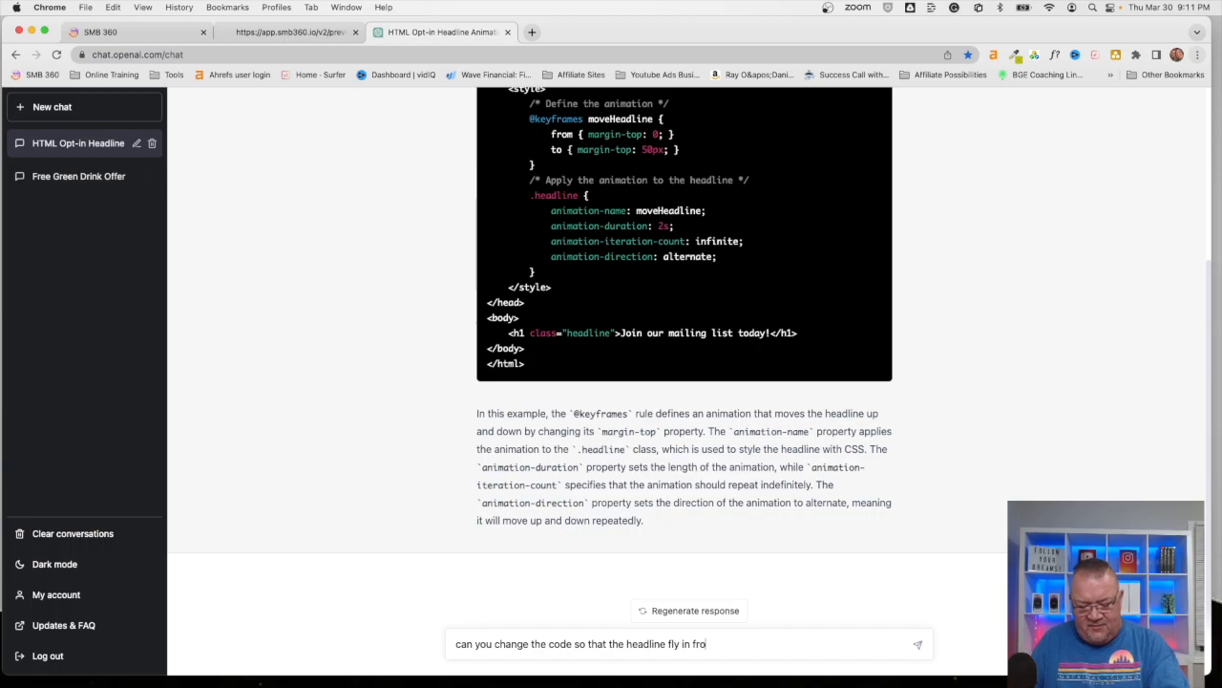
type("m the righ")
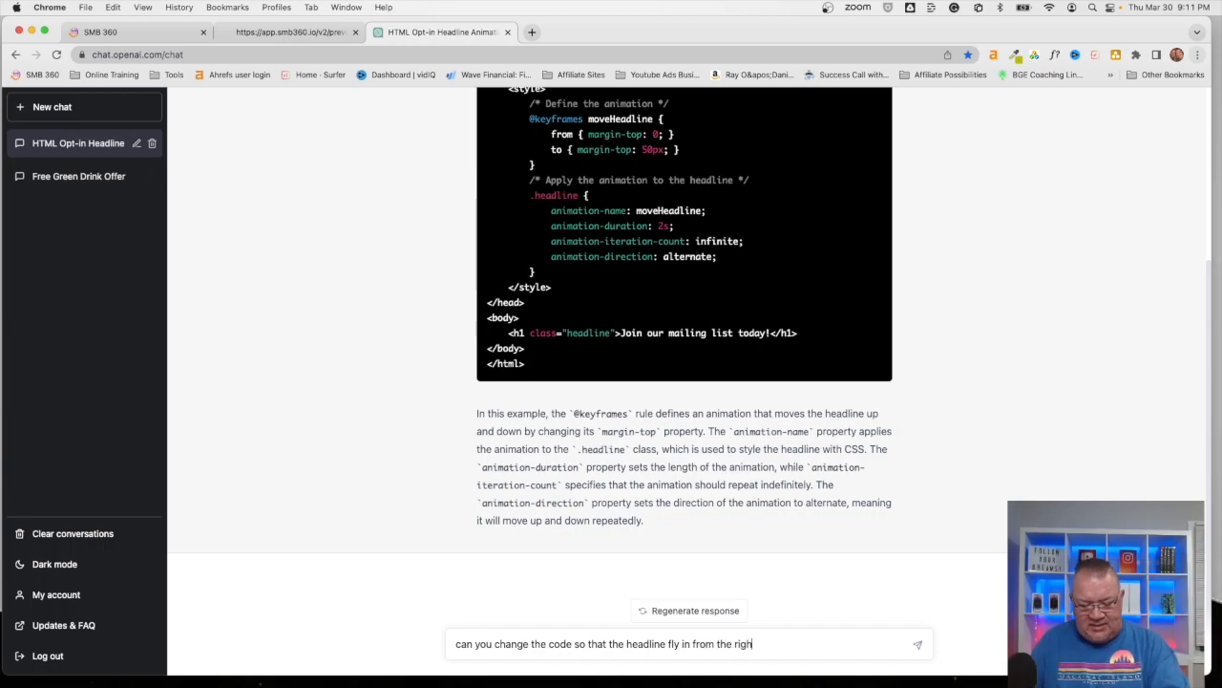
type("t")
key("Return")
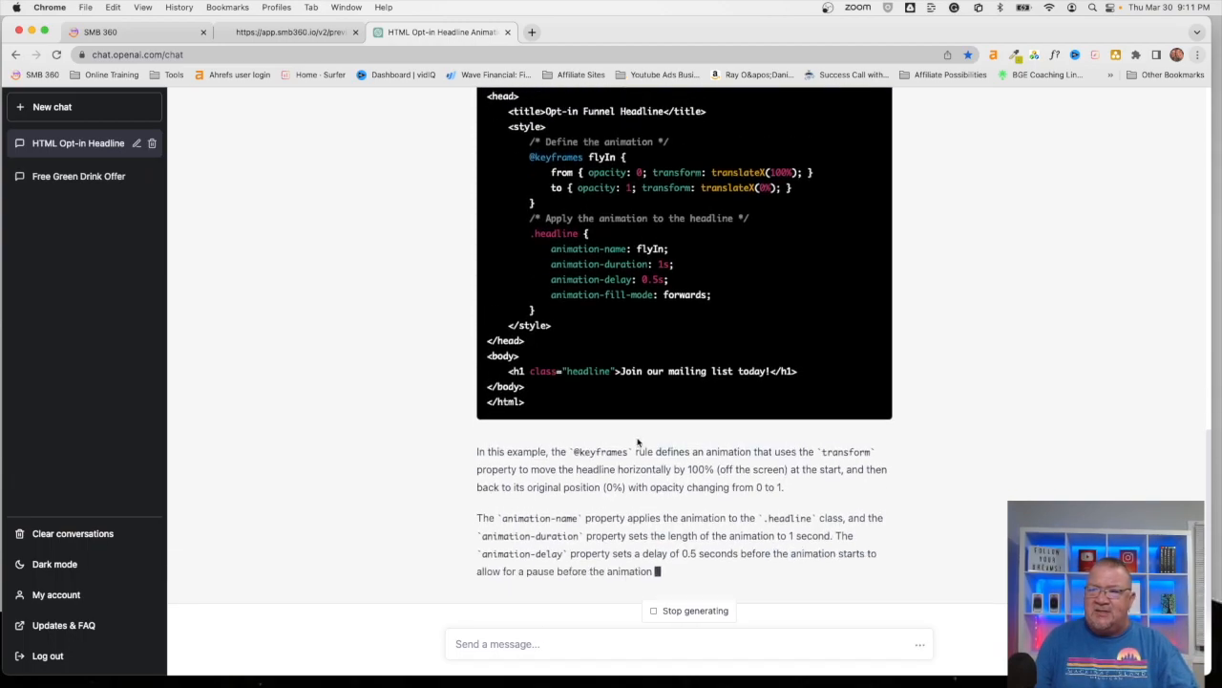
Copy the flyIn keyframes and .headline rule from between the style tags of ChatGPT's updated code.
scroll(638, 442, "up", 3)
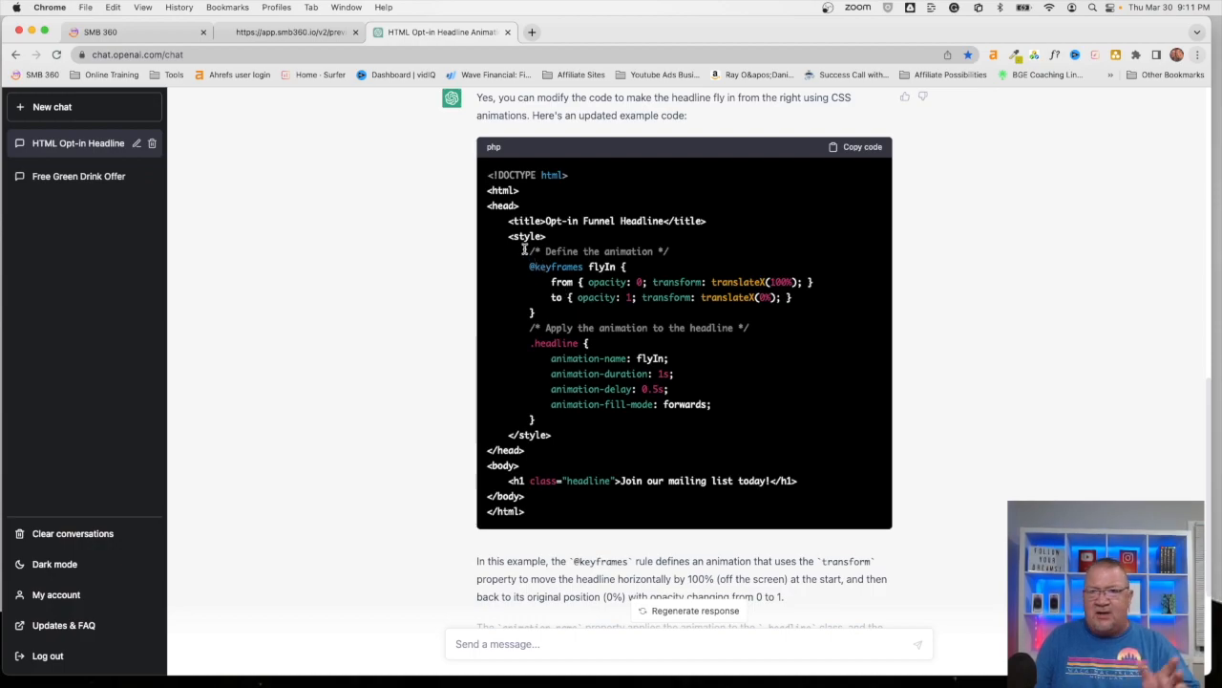
left_click_drag(524, 249, 575, 421)
key("super+c")
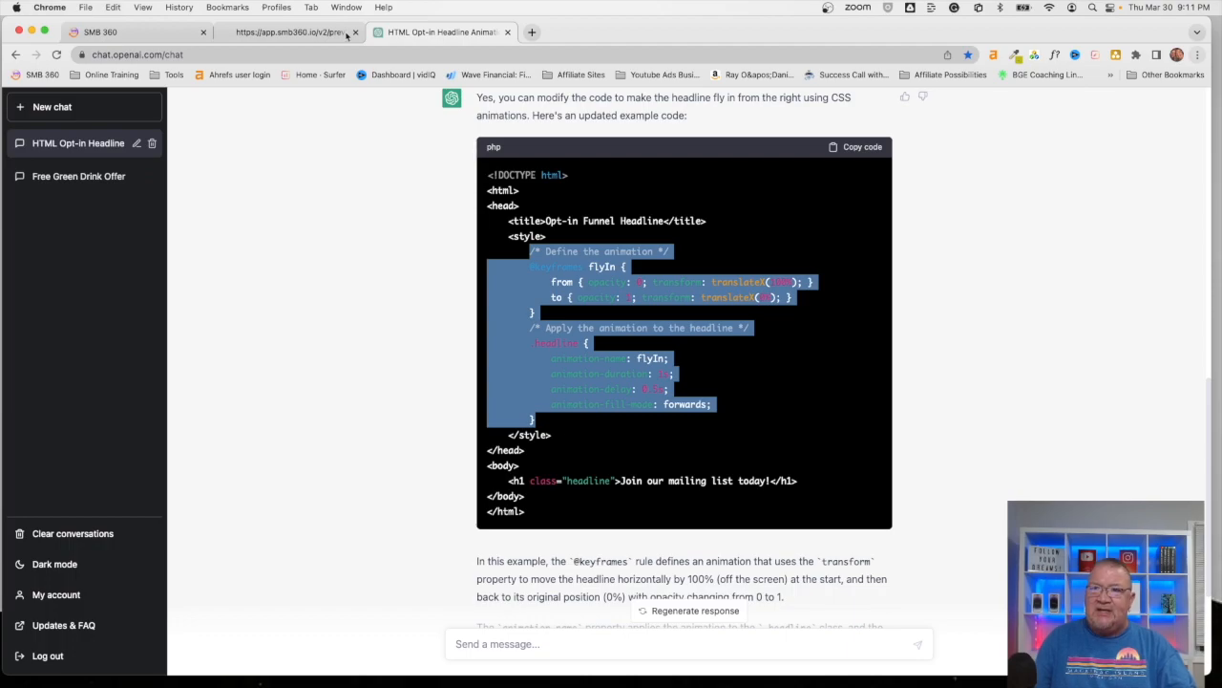
Switch to the SMB 360 page builder, replace all of the page's custom CSS with the copied flyIn code, and save the CSS.
left_click(134, 31)
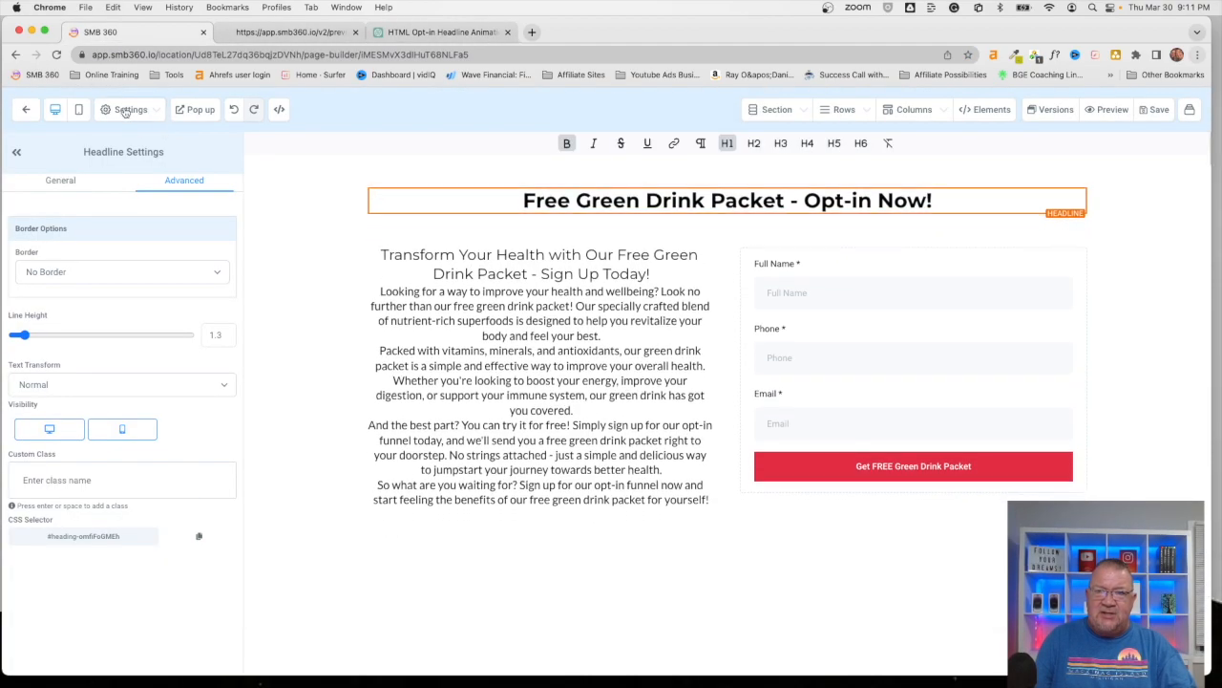
left_click(123, 109)
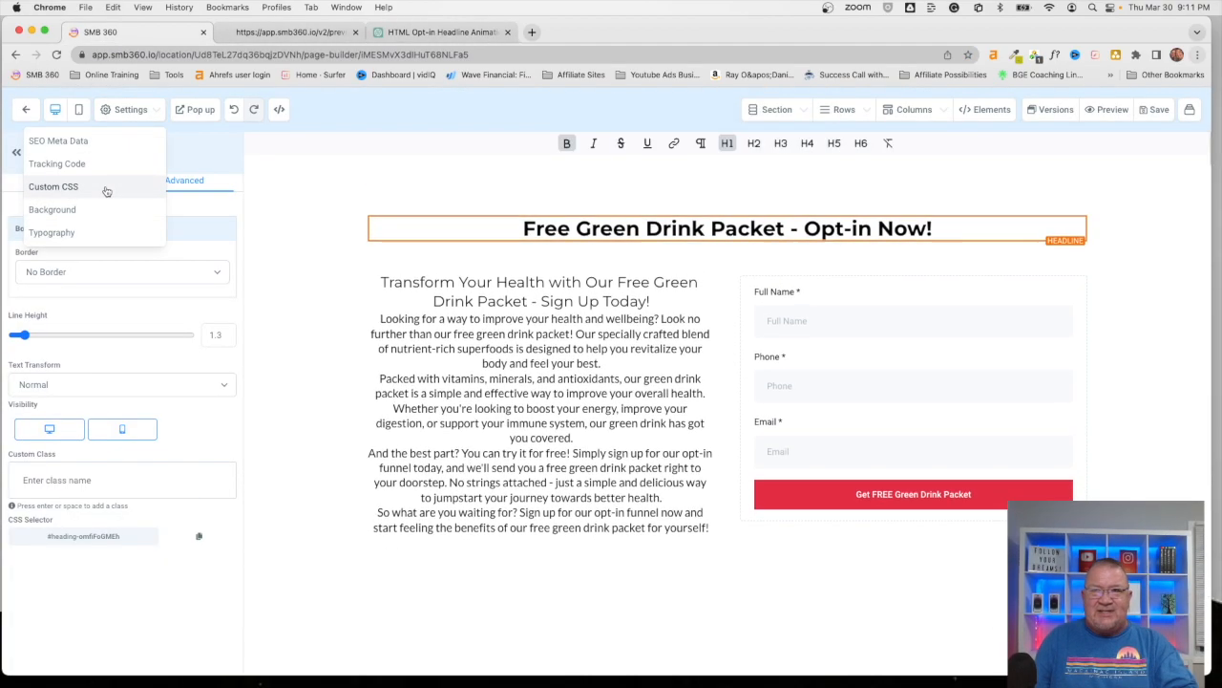
left_click(106, 189)
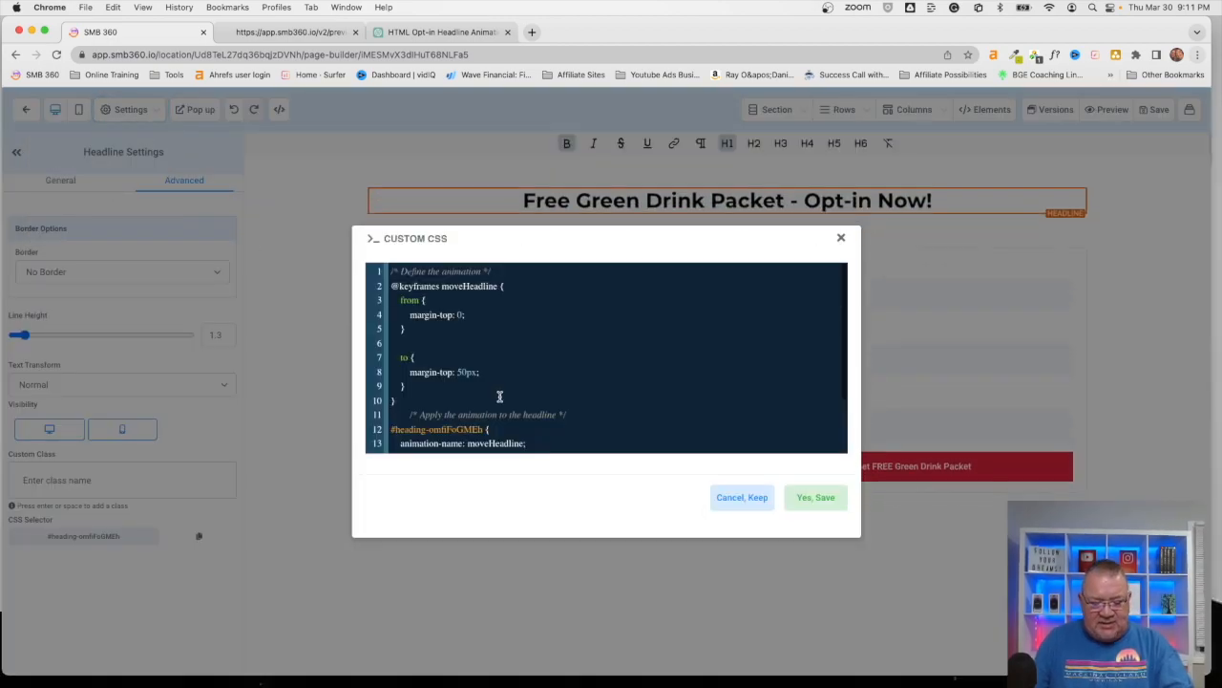
key("super+a")
key("BackSpace")
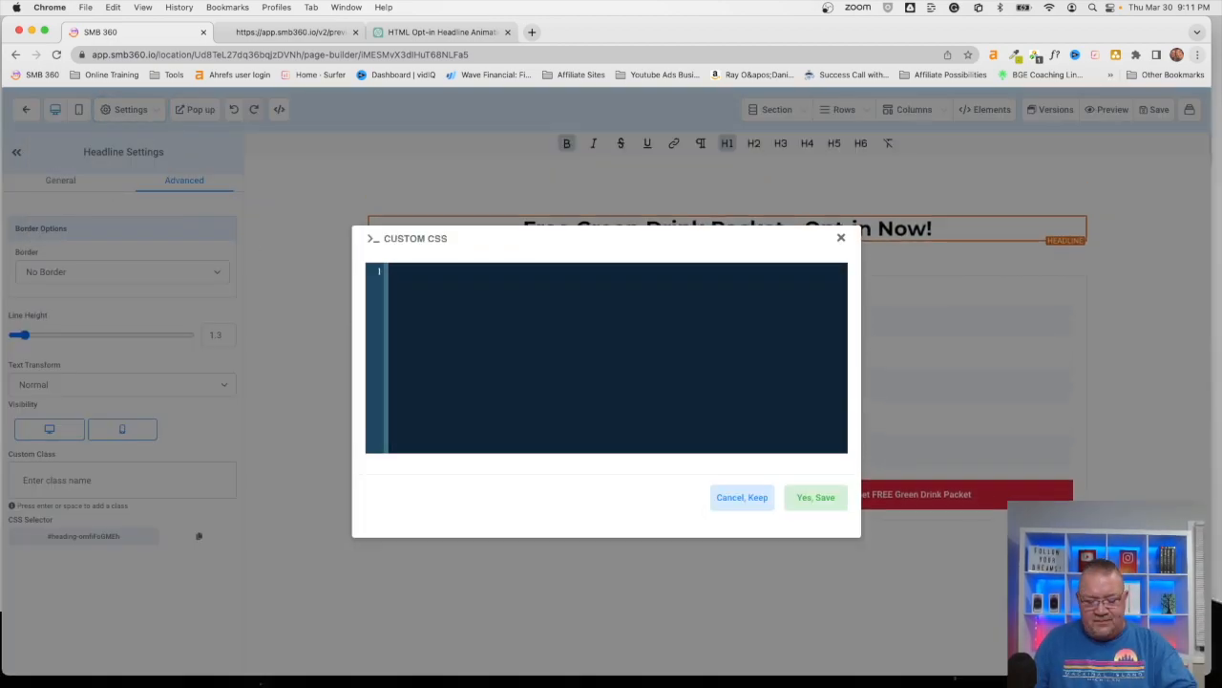
key("super+v")
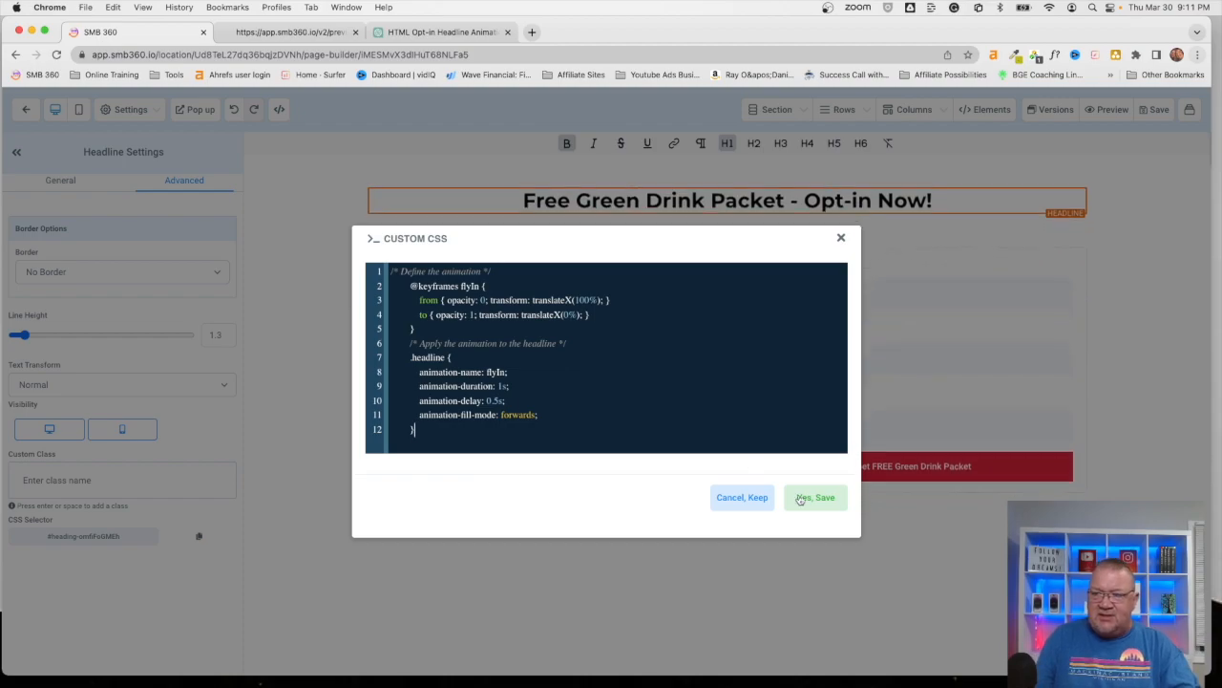
left_click(814, 499)
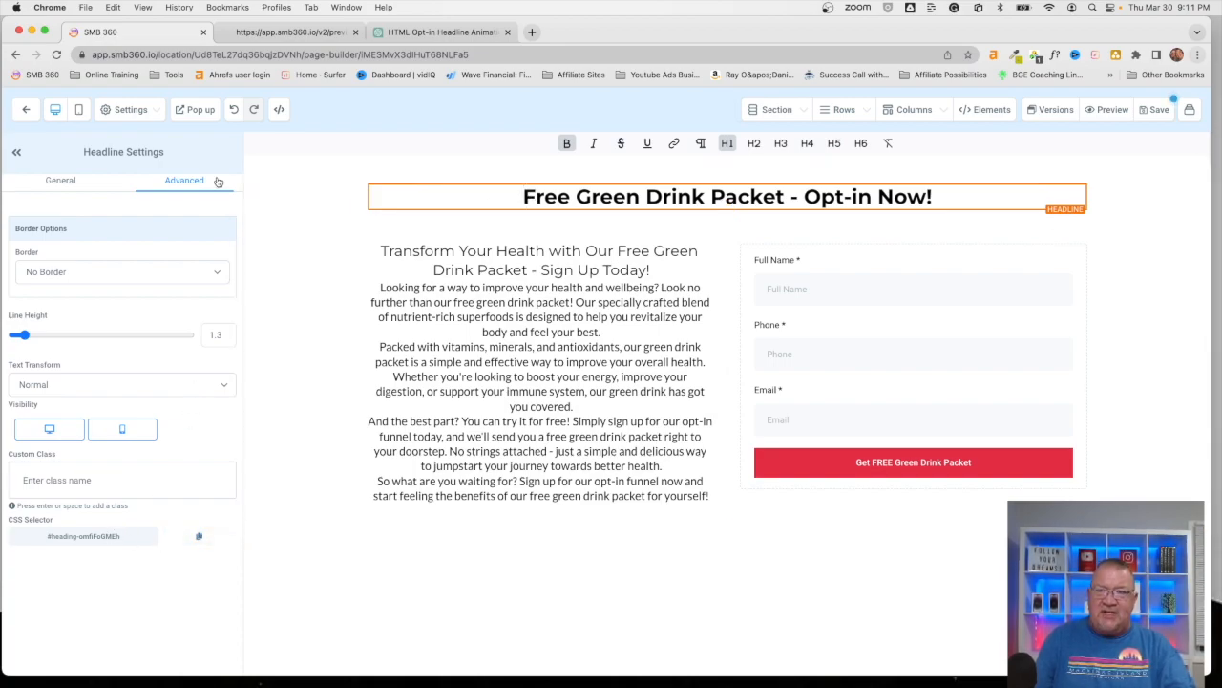
Replace the .headline selector in the page's custom CSS with #heading-omfiFoGMEh and save the CSS.
left_click(113, 111)
left_click(95, 185)
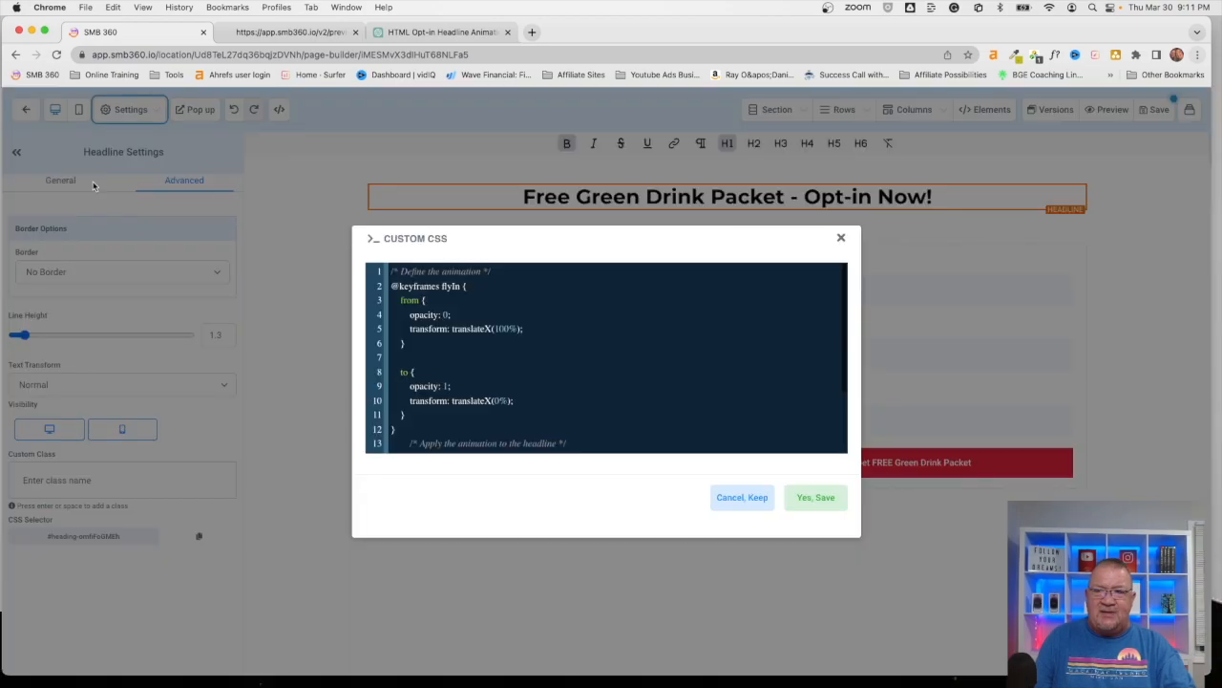
scroll(474, 360, "down", 3)
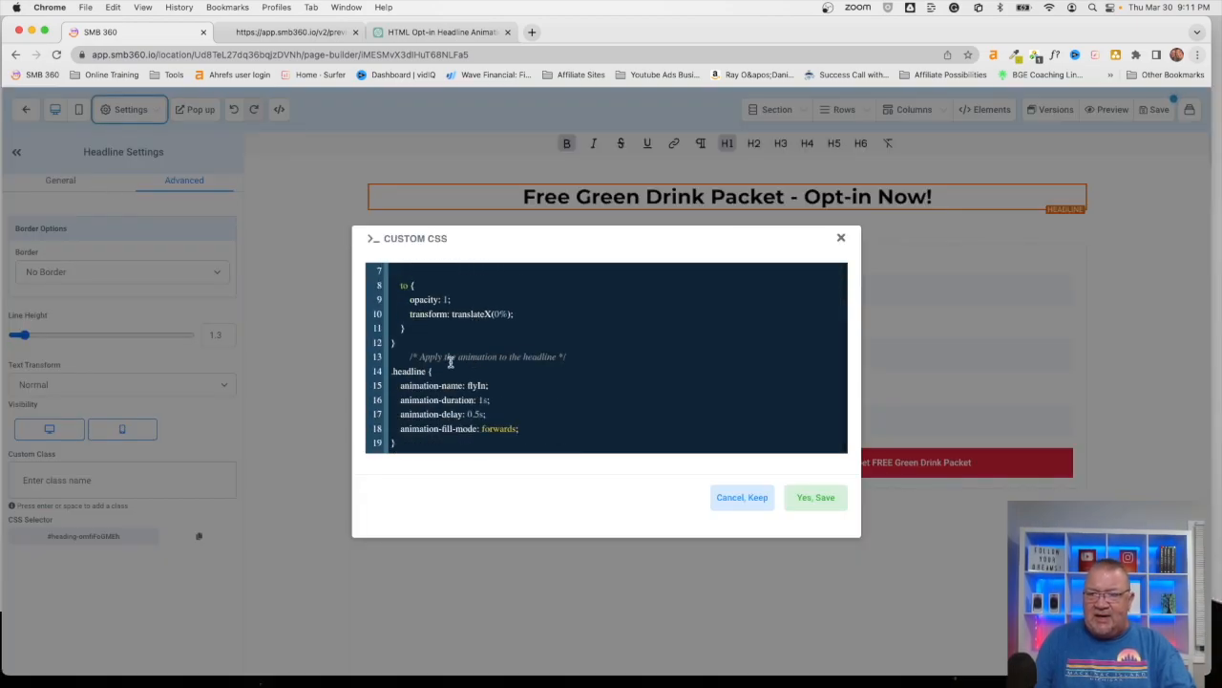
left_click(428, 371)
key("BackSpace")
key("BackSpace")
key("BackSpace")
key("BackSpace")
key("BackSpace")
key("BackSpace")
key("BackSpace")
key("BackSpace")
key("BackSpace")
key("BackSpace")
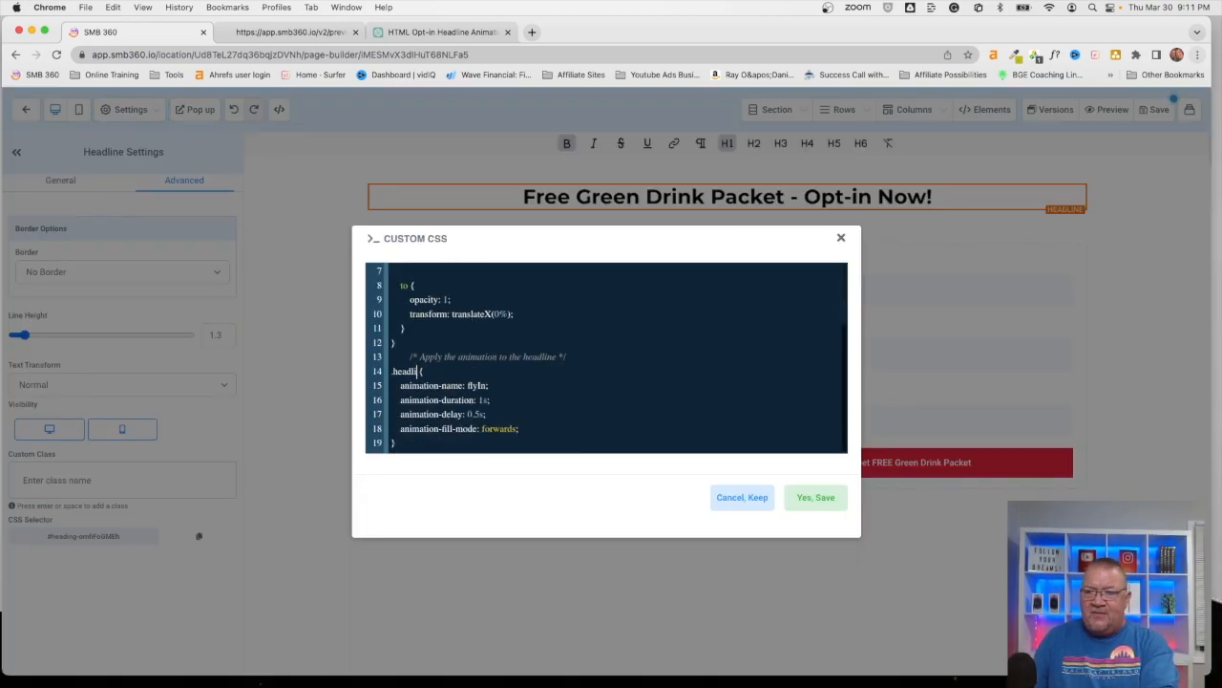
type("#heading-omfiFoGMEh")
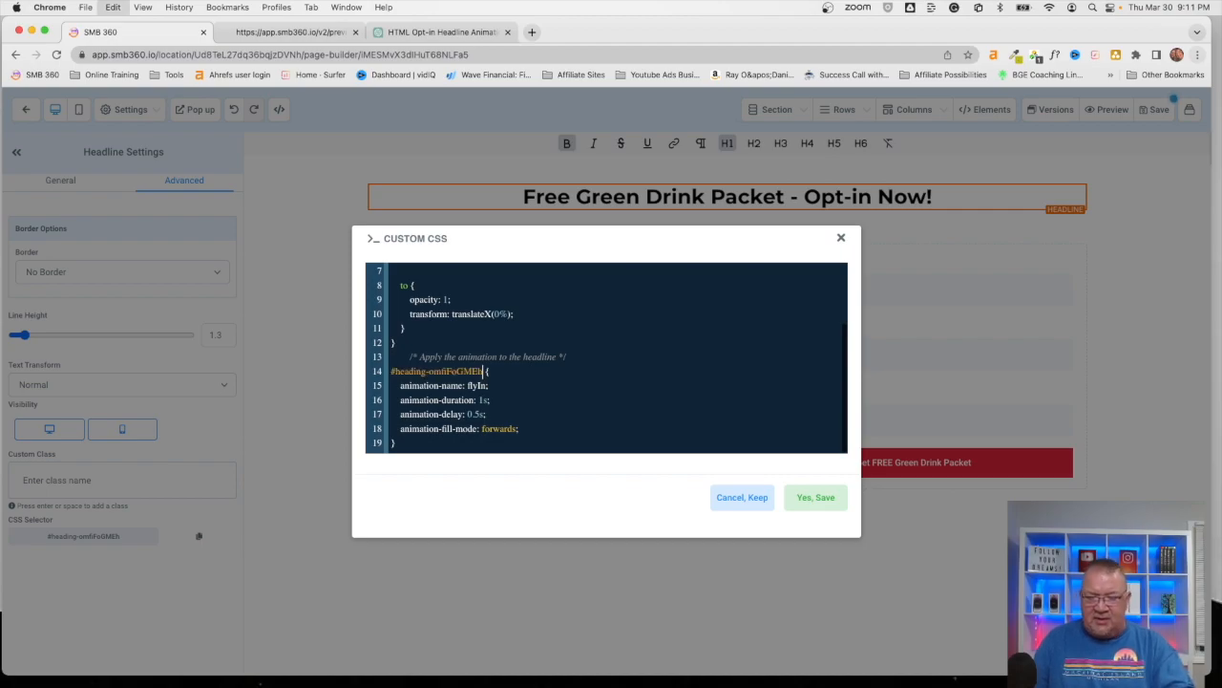
left_click(817, 498)
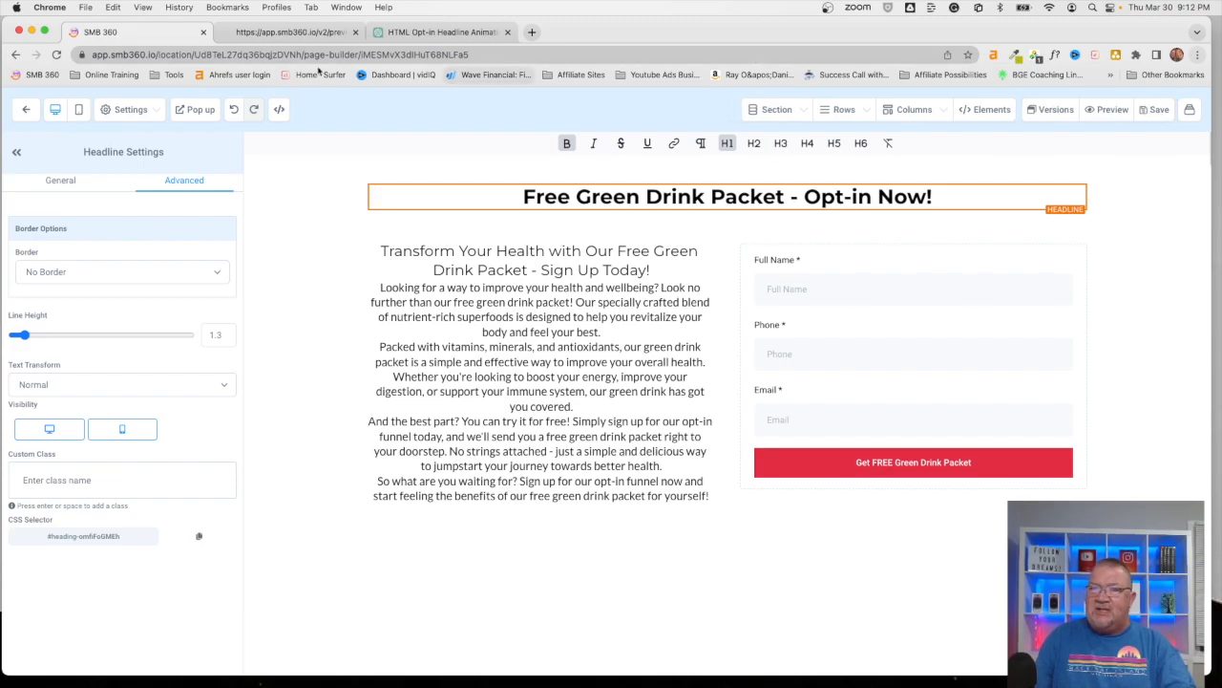
Reload the page's preview to check the headline's fly-in animation.
left_click(296, 31)
left_click(58, 57)
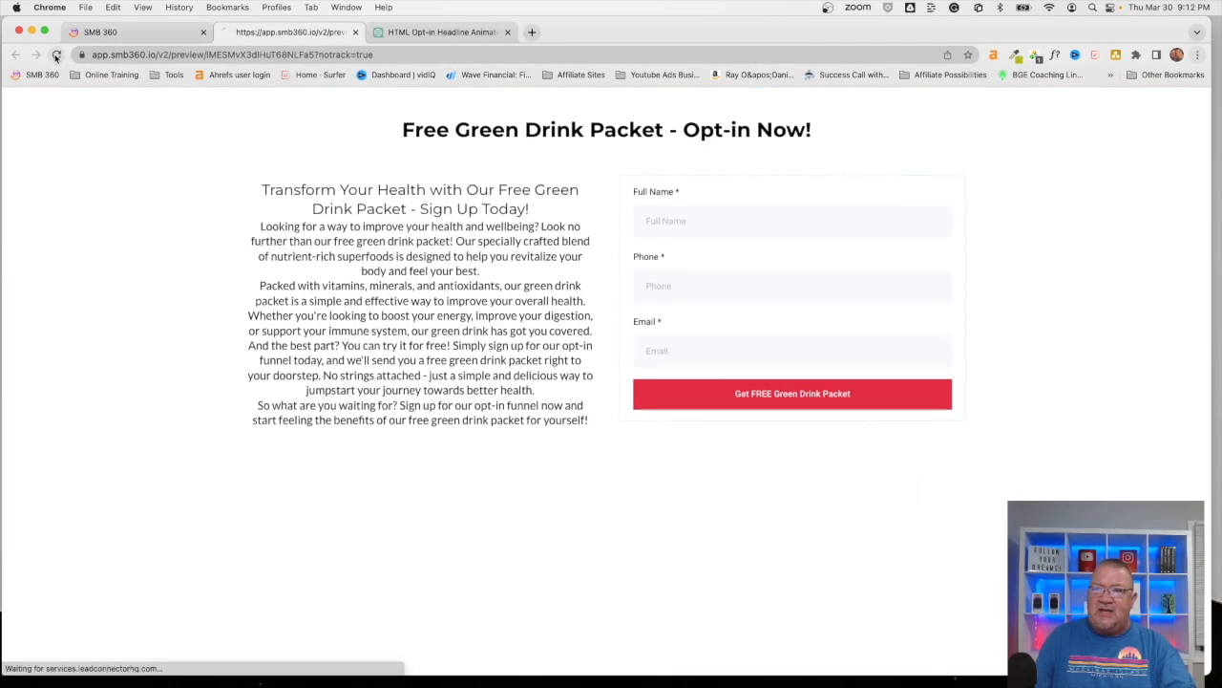